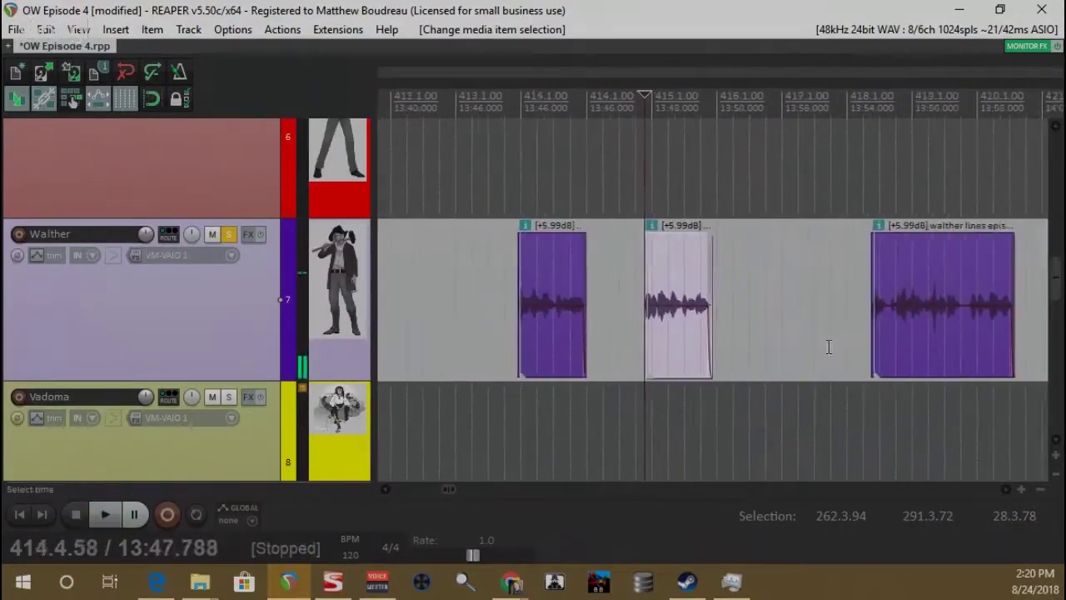
# Step: Adjust the length of Walther's item and make Take 2 the active take
pyautogui.rightClick(454, 333)
pyautogui.moveTo(454, 334); pyautogui.dragTo(464, 345)
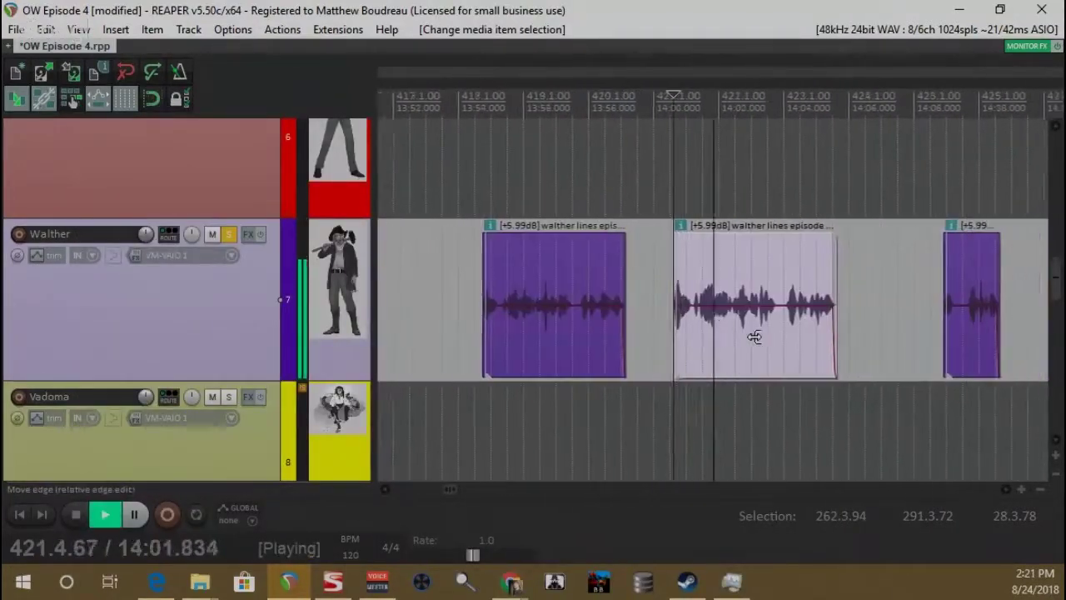
pyautogui.rightClick(614, 300)
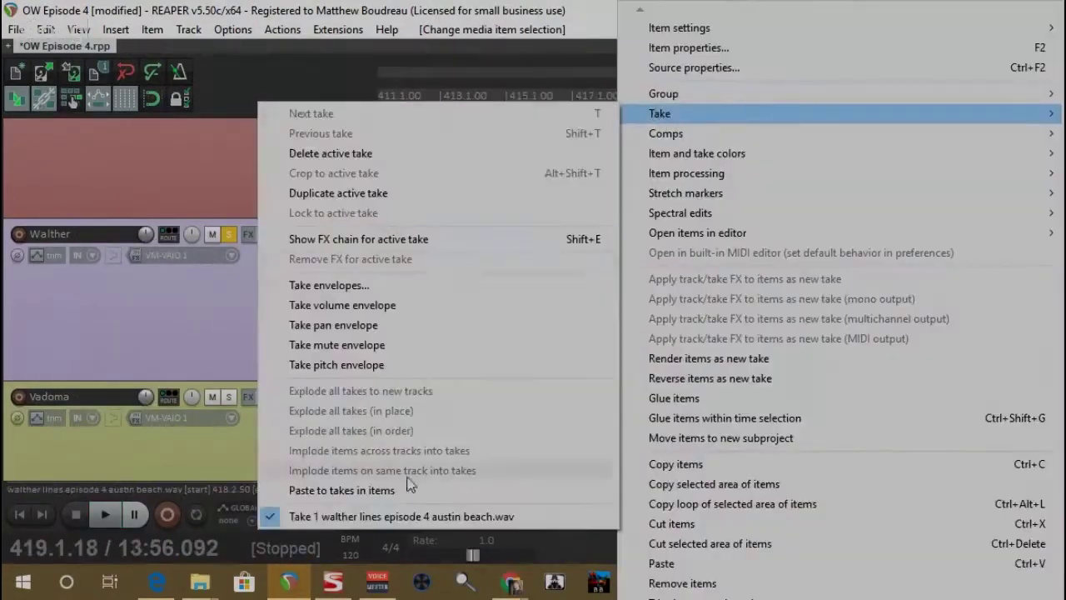
pyautogui.click(358, 553)
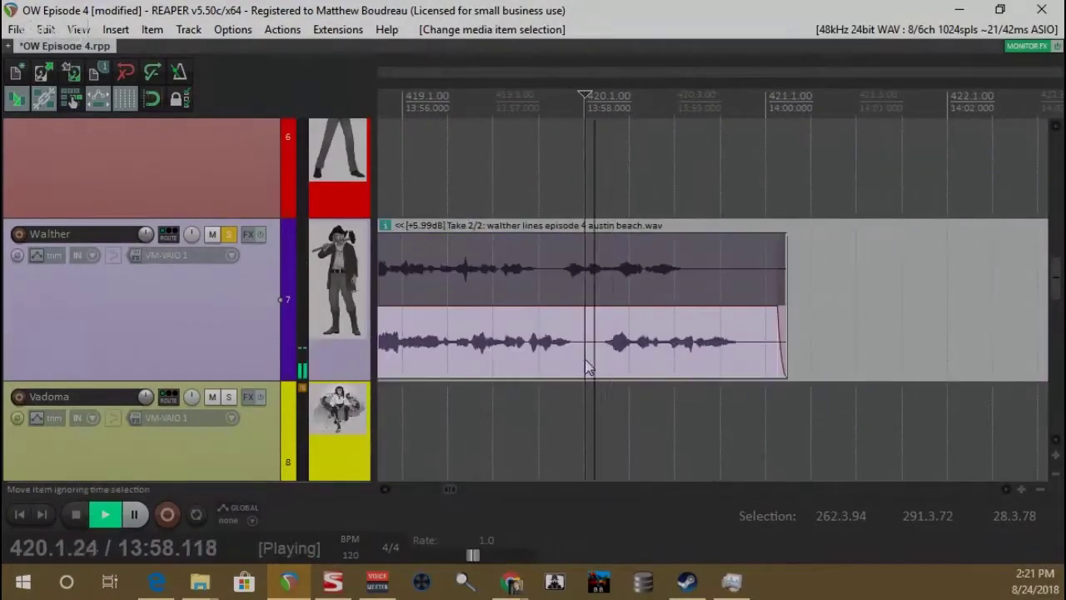
# Step: Shift the two-take item left, trim the small item's start edge, and start playback
pyautogui.rightClick(617, 300)
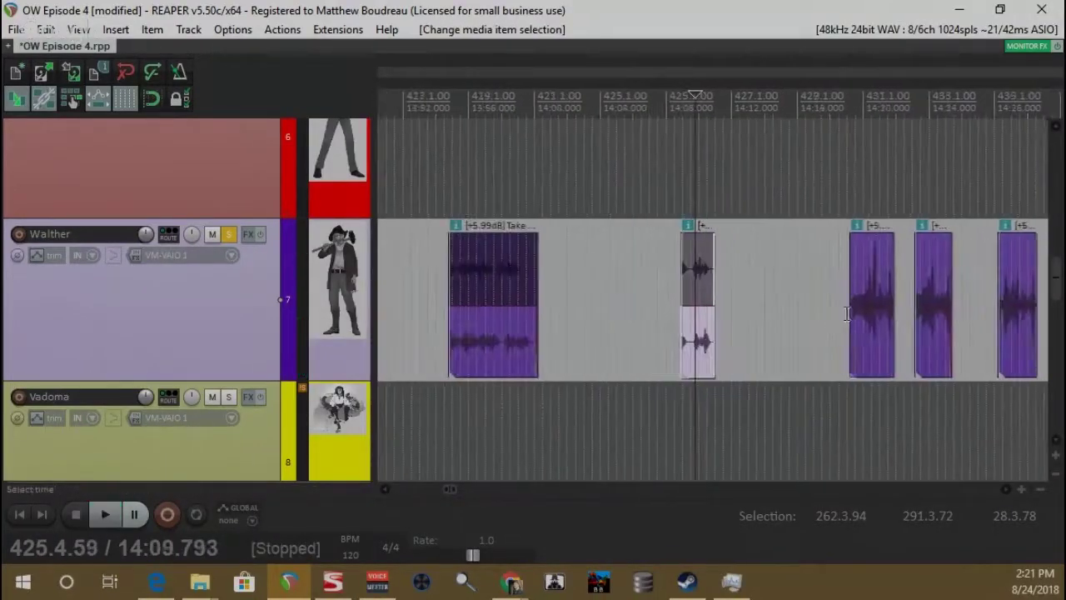
pyautogui.rightClick(624, 325)
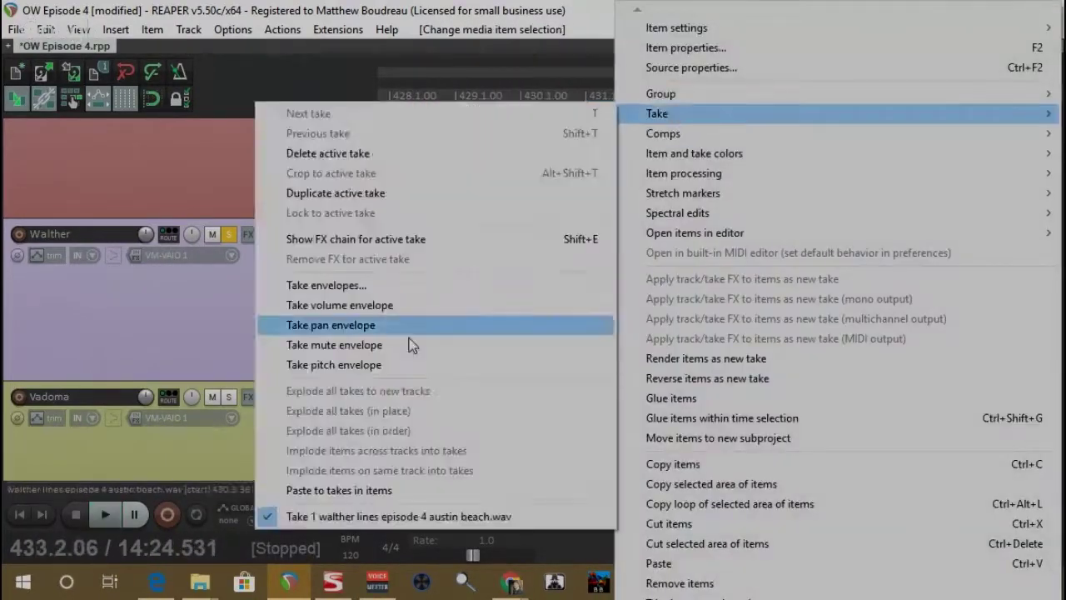
pyautogui.moveTo(579, 359); pyautogui.dragTo(562, 359)
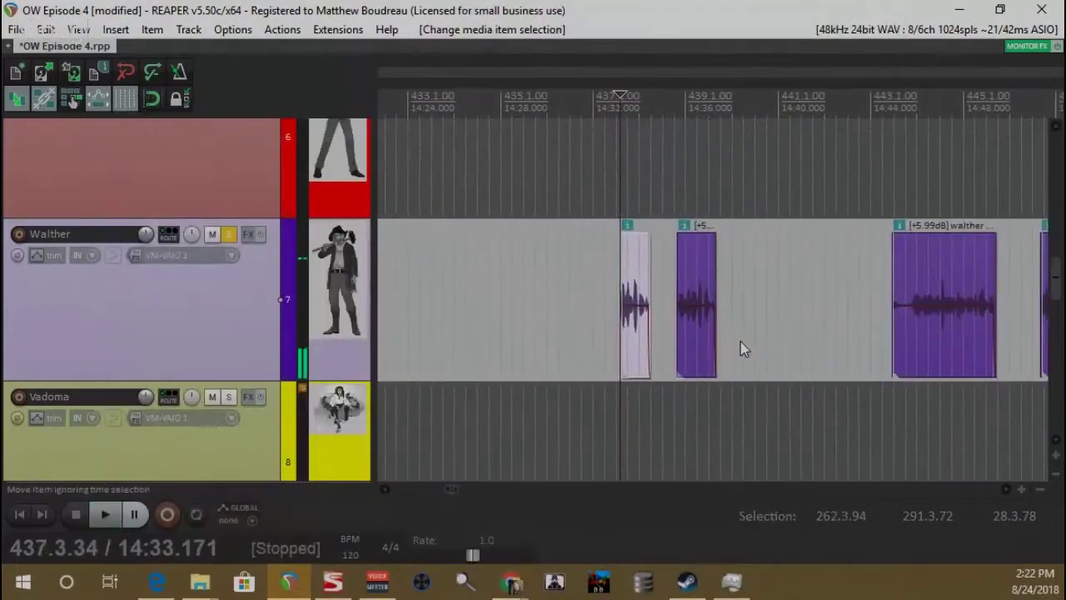
pyautogui.rightClick(633, 344)
pyautogui.moveTo(633, 344); pyautogui.dragTo(624, 340)
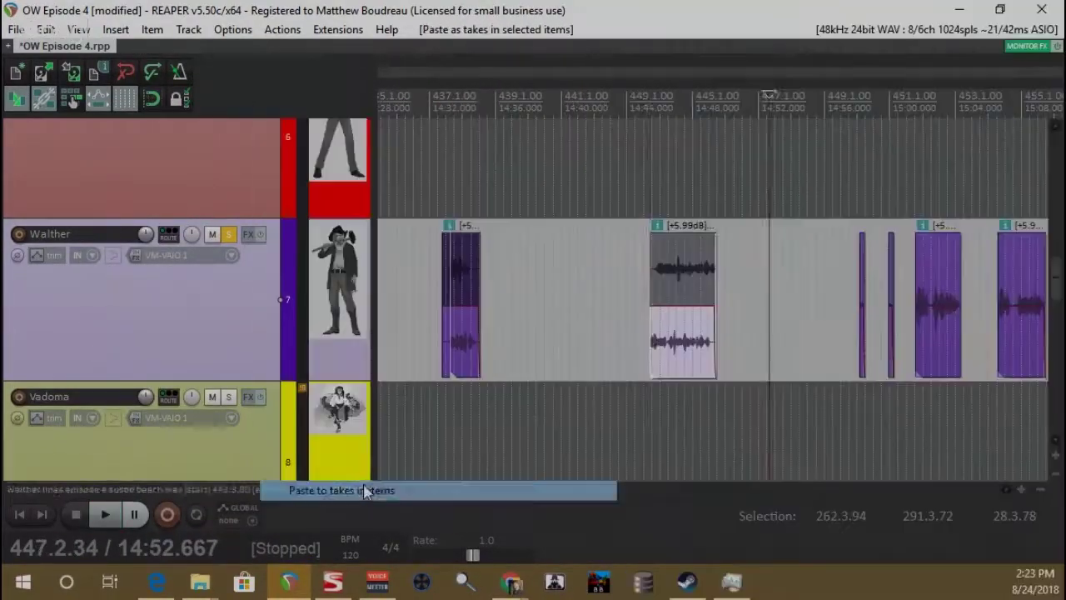
pyautogui.press('space')
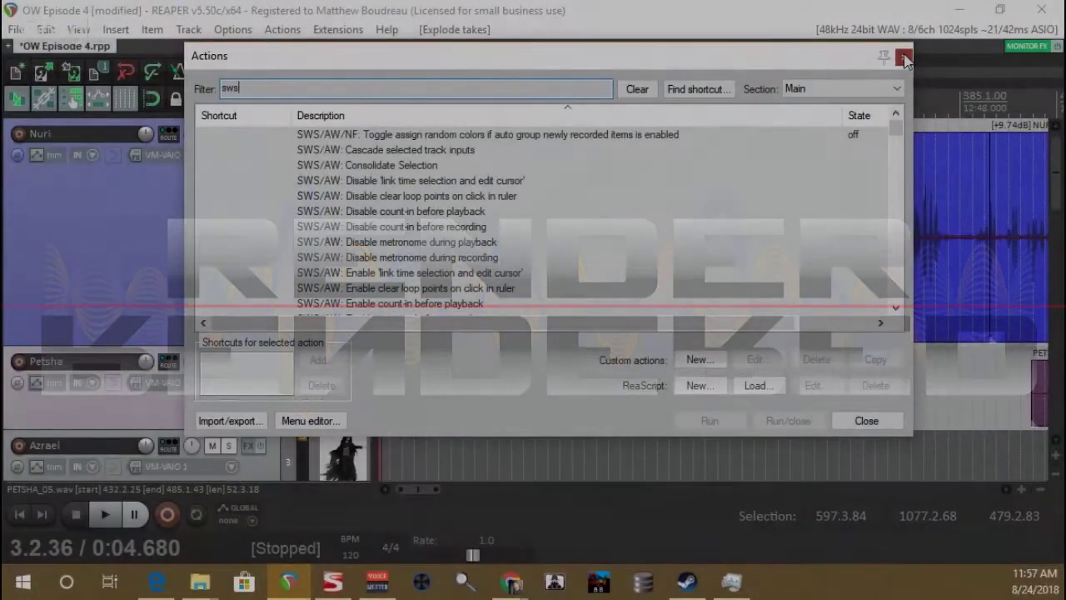
# Step: Close the Actions list to show the NURI_05.wav and PETSHA_05.wav tracks again
pyautogui.click(903, 50)
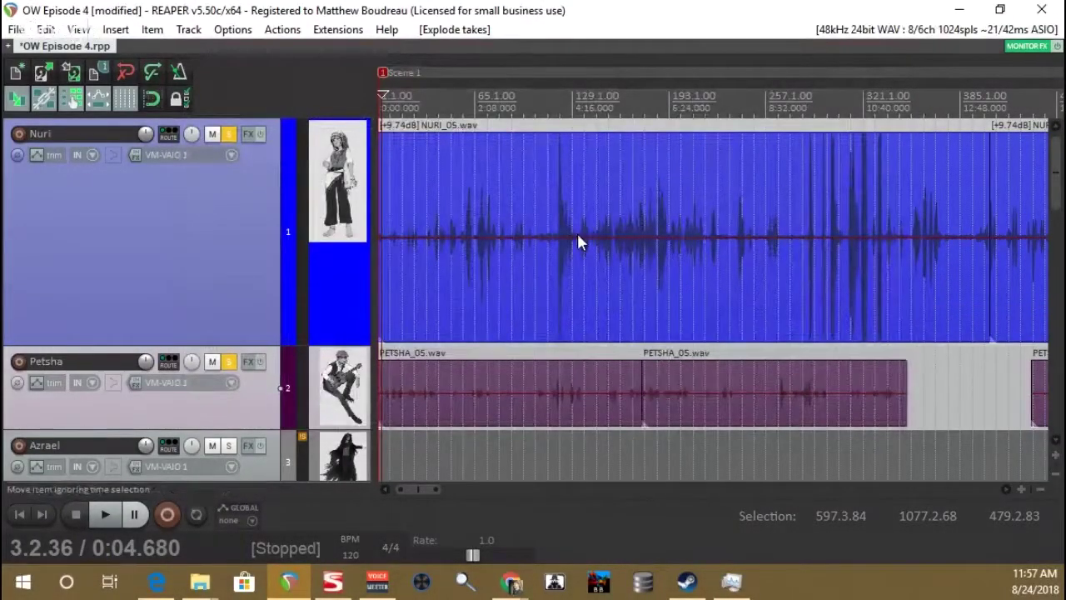
pyautogui.scroll(-2, 533, 229)
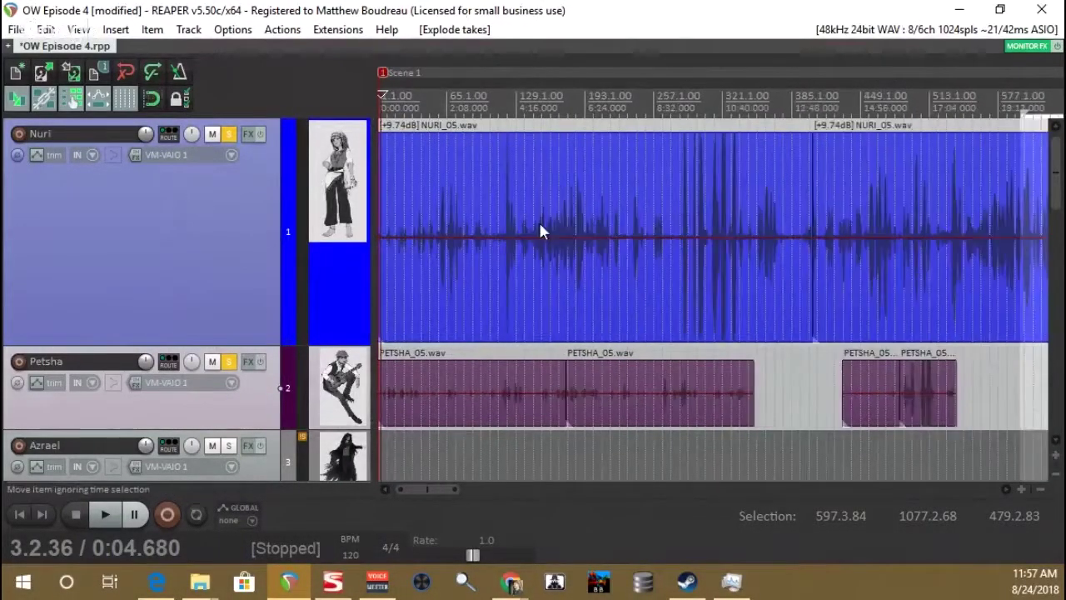
pyautogui.scroll(-2, 540, 231)
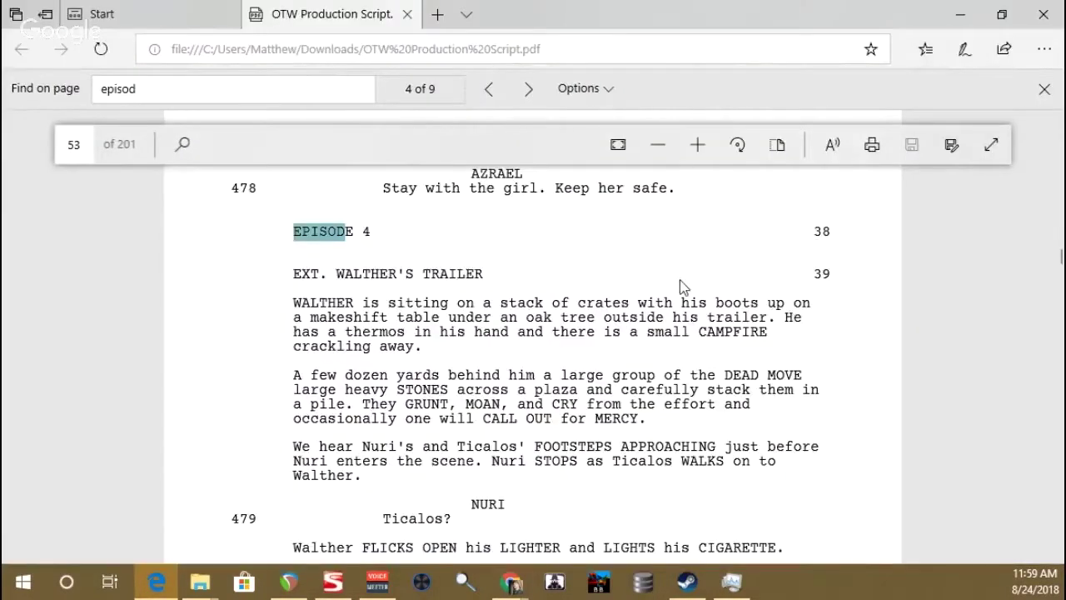
# Step: Scroll through Nuri's Episode 4 scene in the script PDF, then un-maximize the Edge window
pyautogui.scroll(-4, 658, 308)
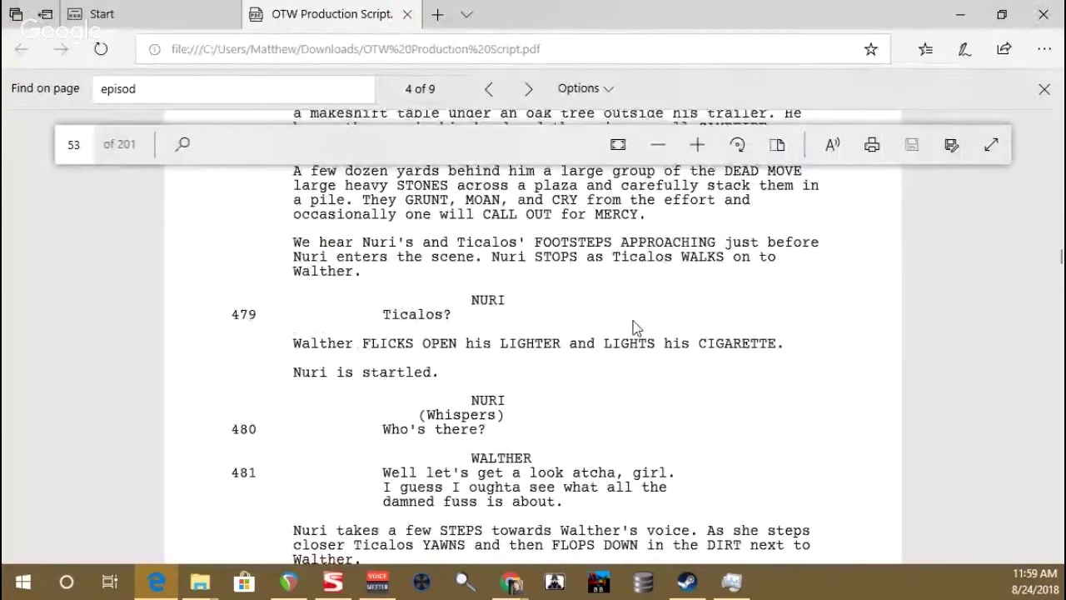
pyautogui.scroll(-1, 633, 327)
pyautogui.scroll(-1, 633, 331)
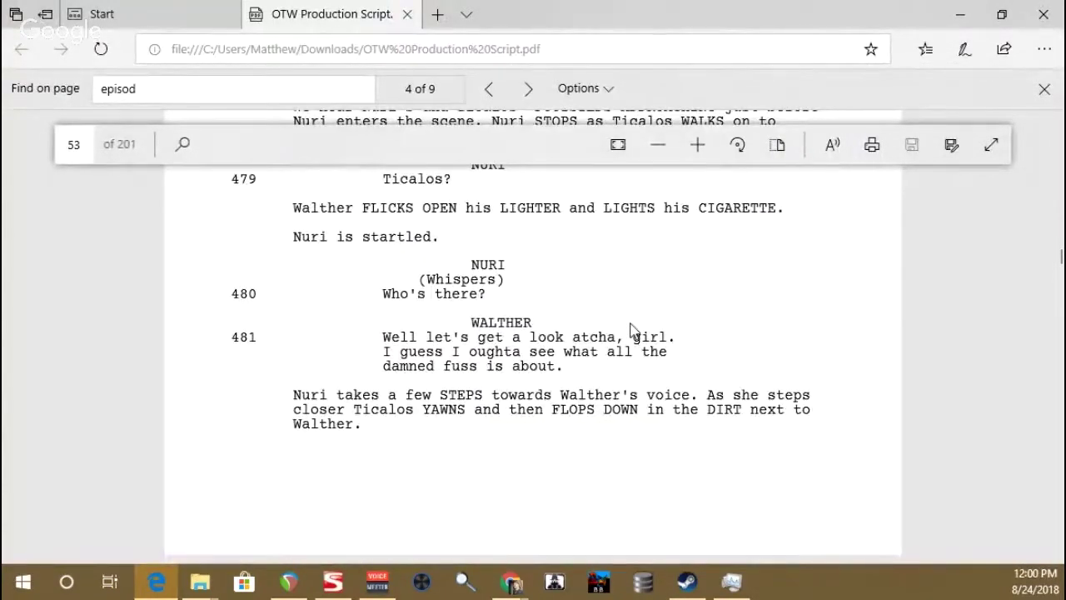
pyautogui.scroll(-3, 631, 329)
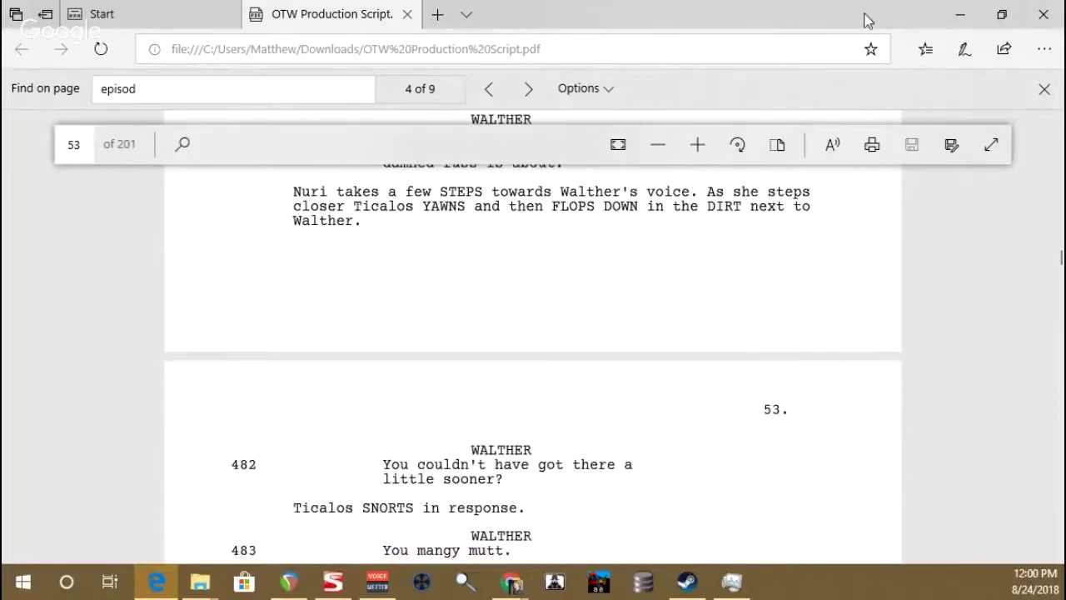
pyautogui.moveTo(867, 17); pyautogui.dragTo(614, 558)
# Step: Minimize the script window and stop playback in REAPER
pyautogui.click(741, 548)
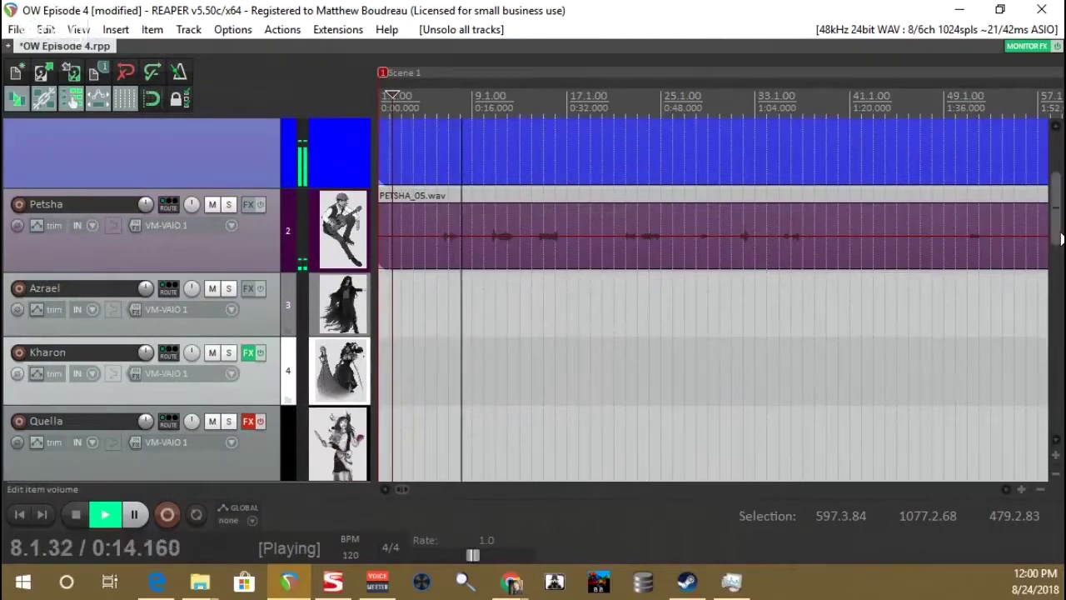
pyautogui.moveTo(1054, 239); pyautogui.dragTo(1061, 202)
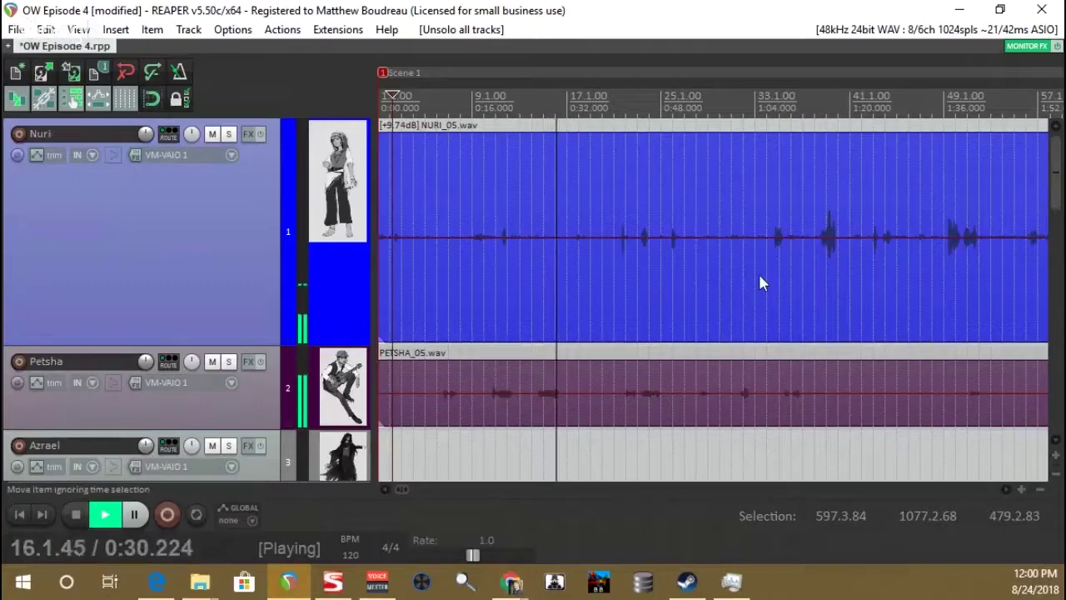
pyautogui.press('space')
pyautogui.scroll(-5, 757, 275)
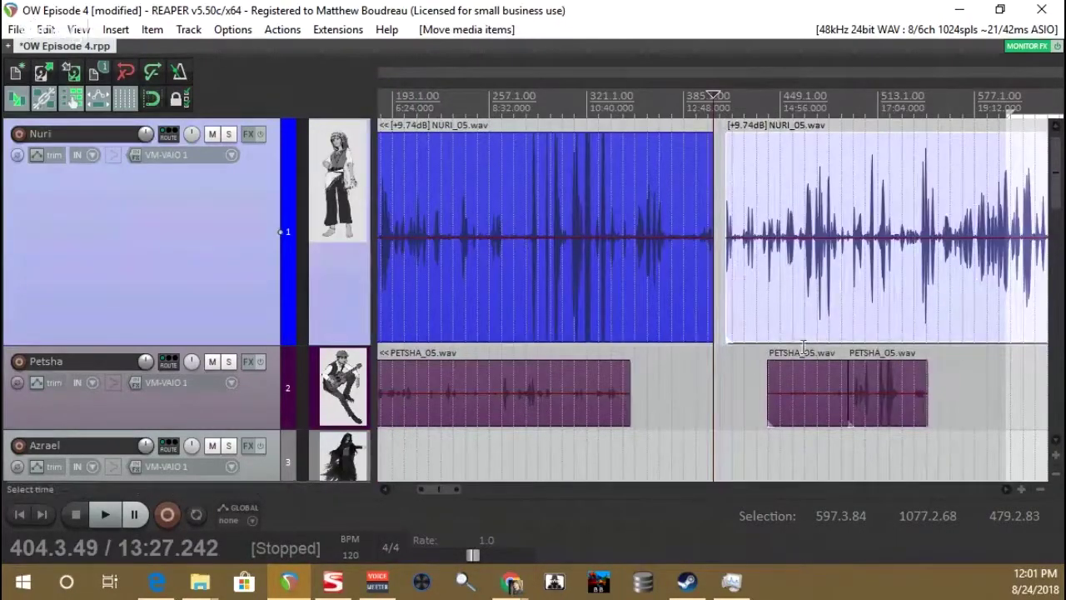
pyautogui.scroll(-2, 491, 429)
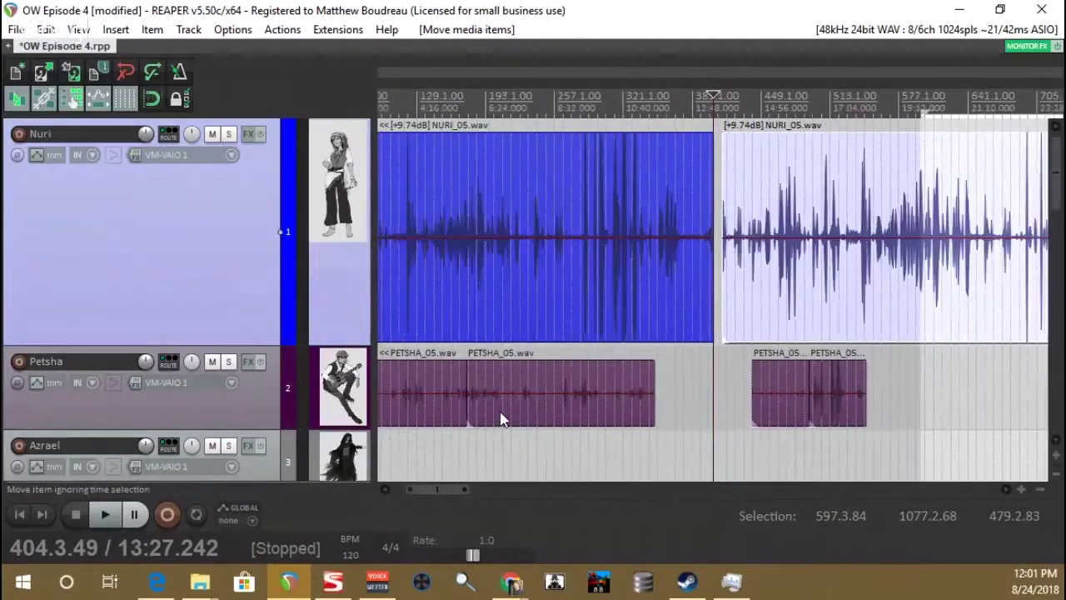
# Step: Place the edit cursor between Nuri's two takes and make Nuri's track much taller
pyautogui.click(489, 430)
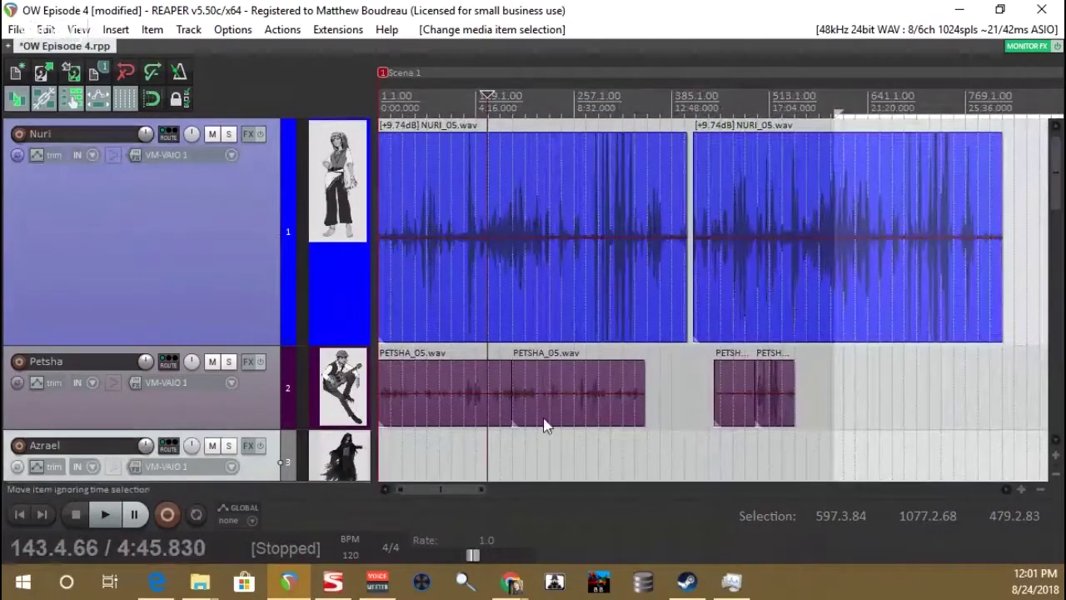
pyautogui.click(694, 364)
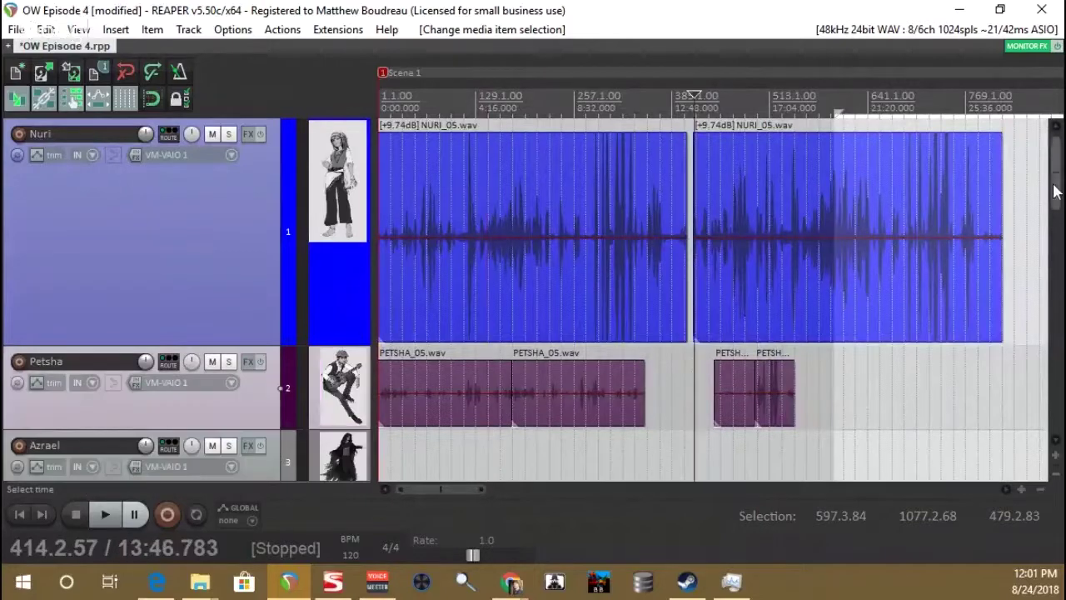
pyautogui.moveTo(1058, 190); pyautogui.dragTo(1060, 304)
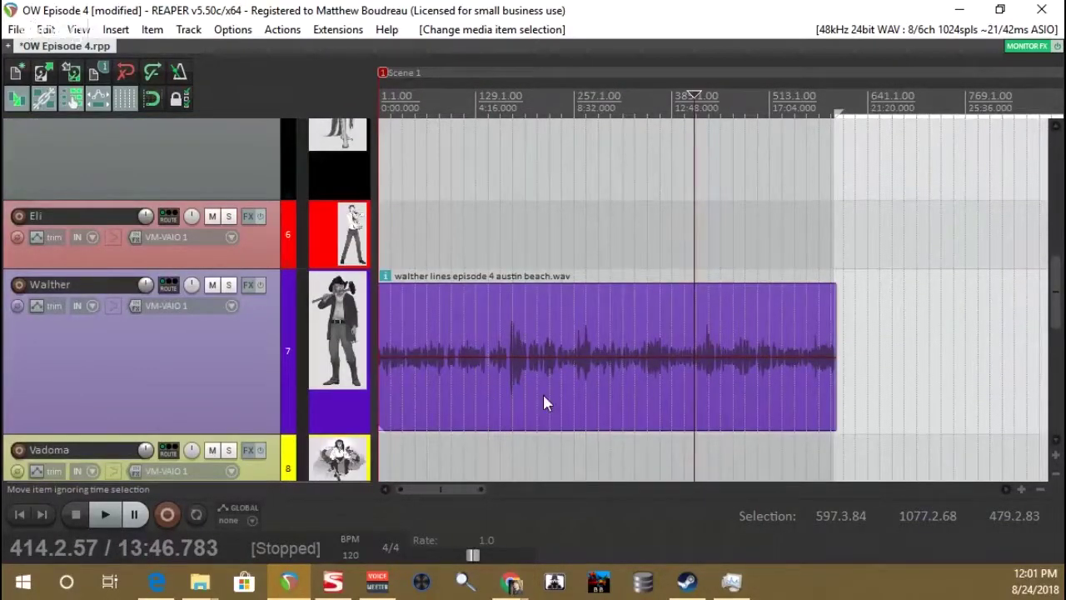
pyautogui.moveTo(1054, 305); pyautogui.dragTo(1054, 177)
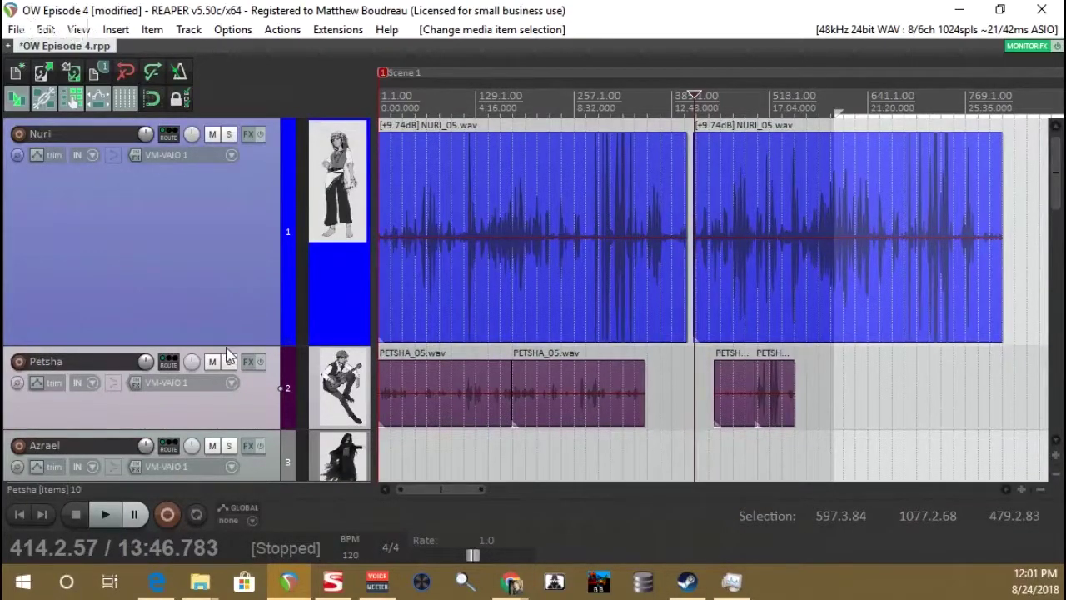
pyautogui.moveTo(225, 341); pyautogui.dragTo(222, 459)
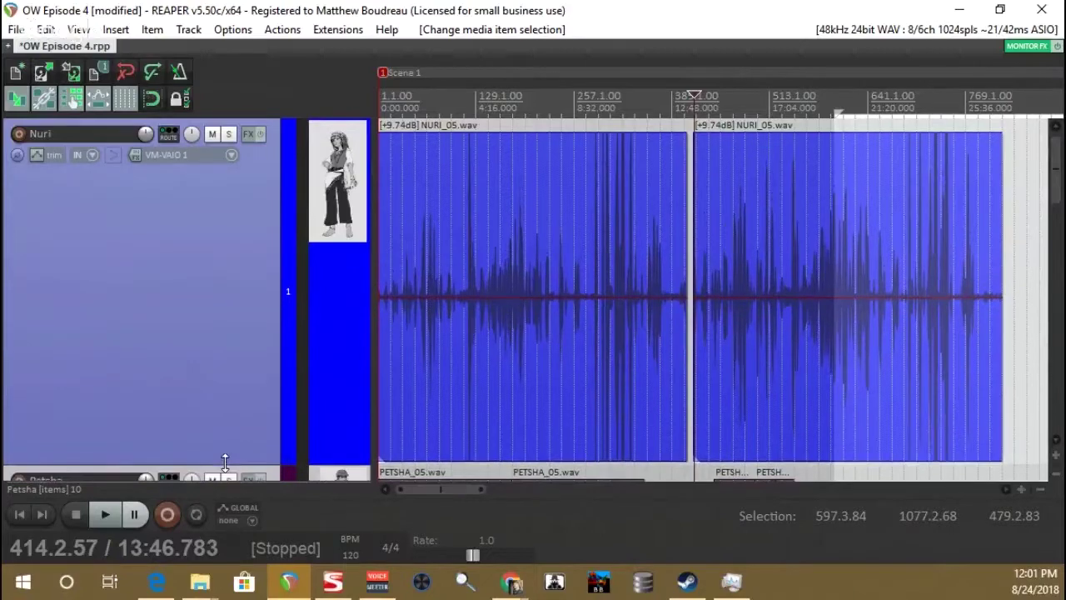
# Step: Solo the Nuri track and play her take from the project start
pyautogui.scroll(2, 425, 379)
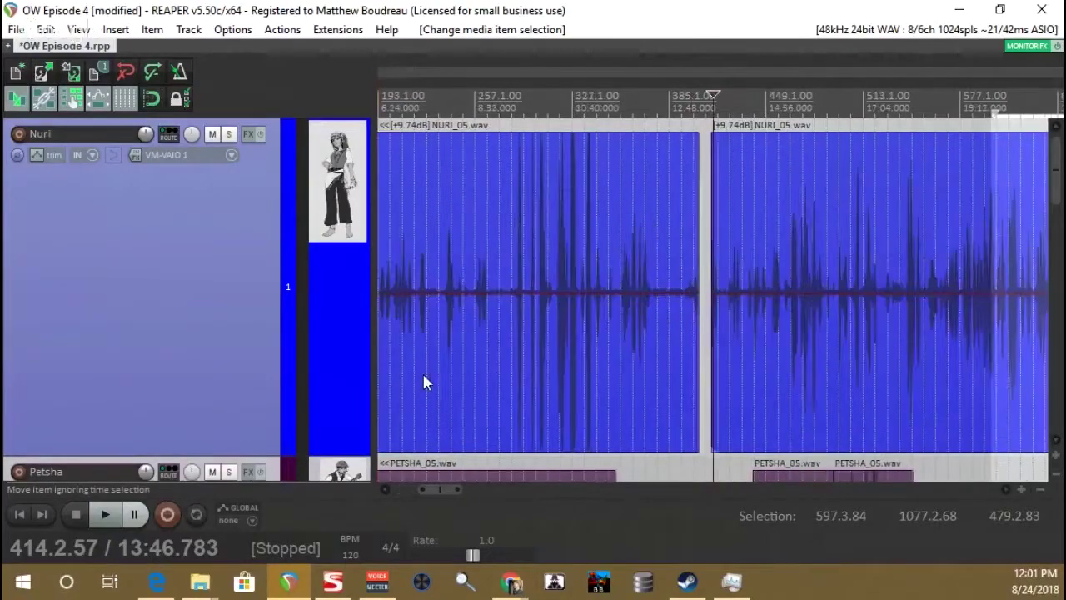
pyautogui.click(230, 138)
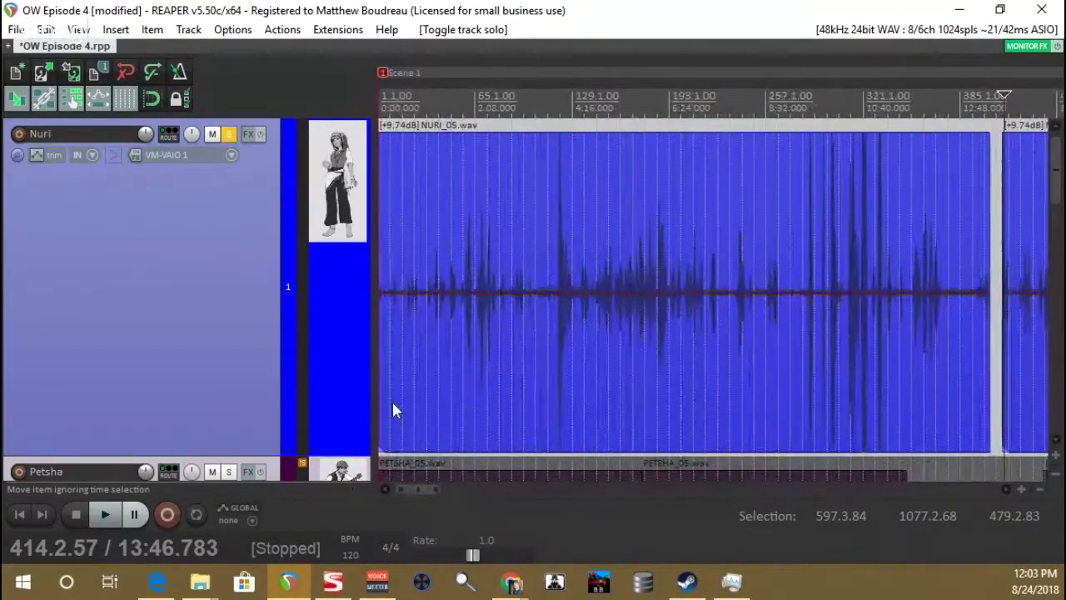
pyautogui.click(382, 346)
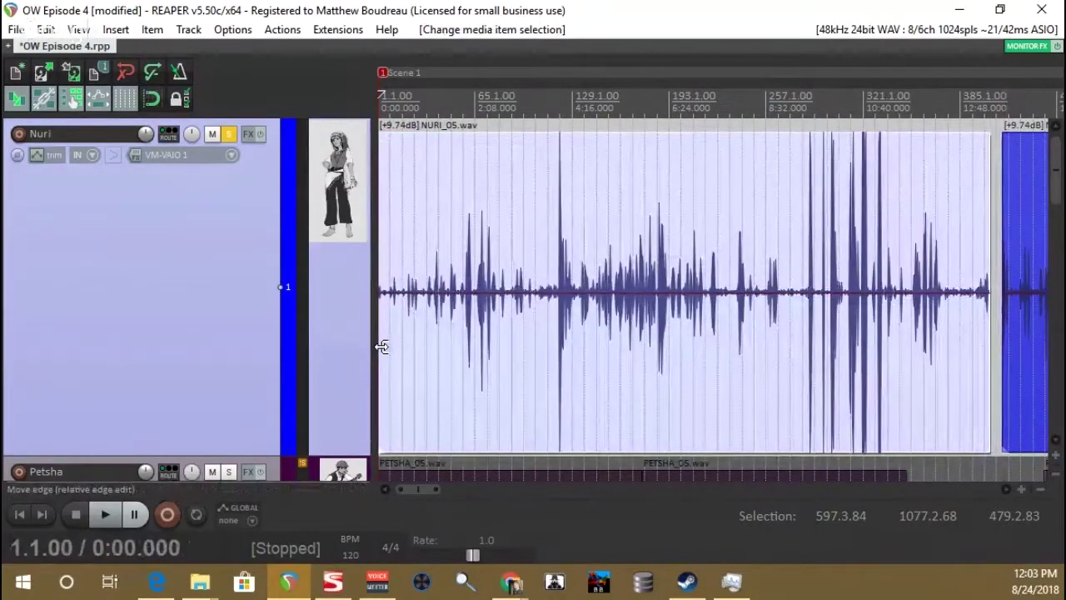
pyautogui.scroll(3, 393, 352)
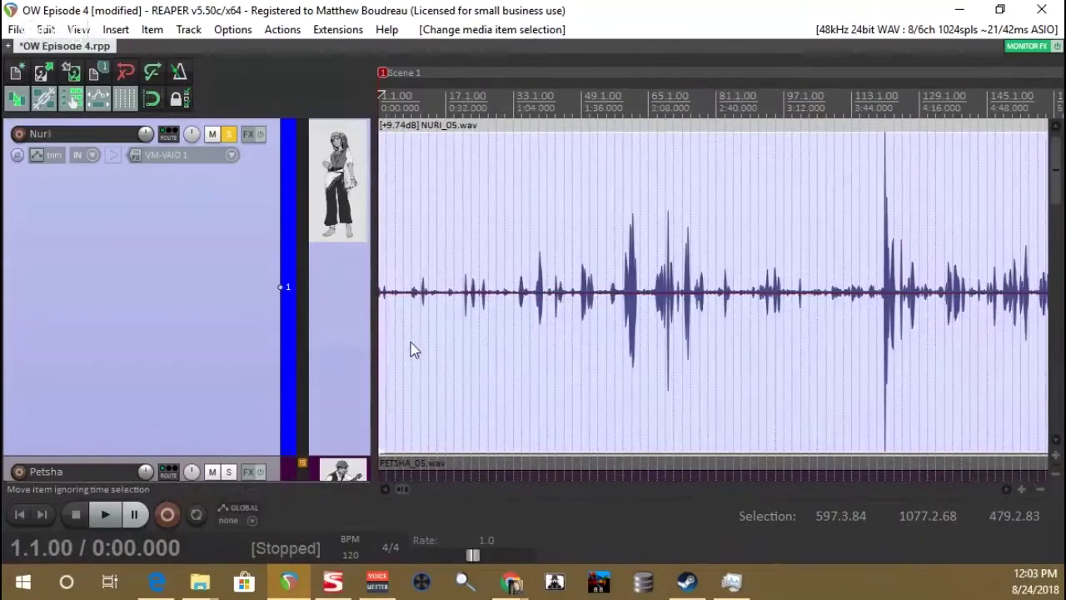
pyautogui.press('space')
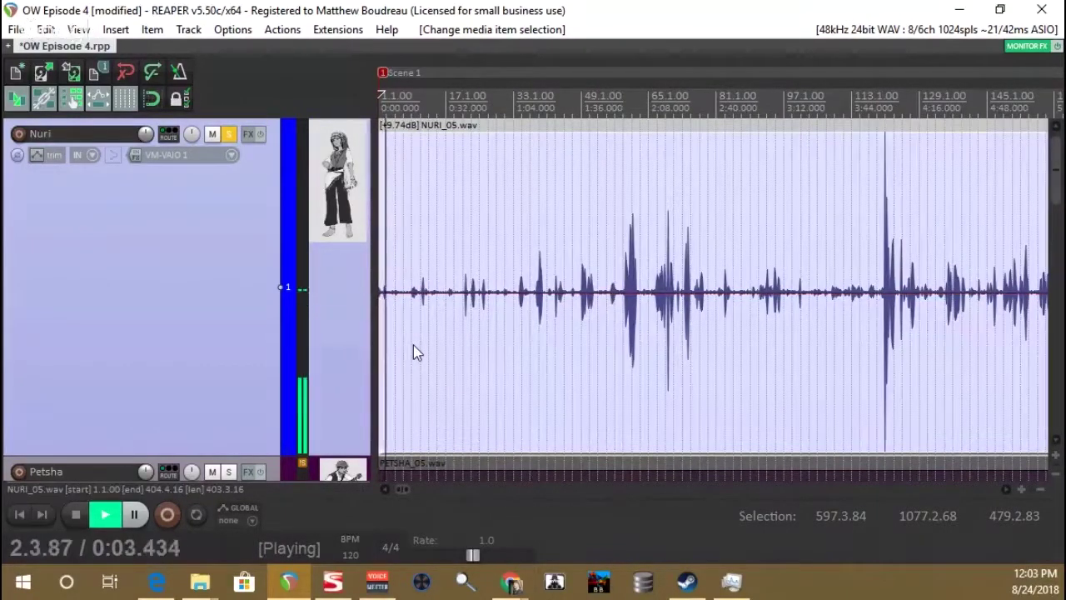
# Step: Stop playback and set the edit cursor at 0:44.551 where the usable take begins
pyautogui.scroll(1, 413, 345)
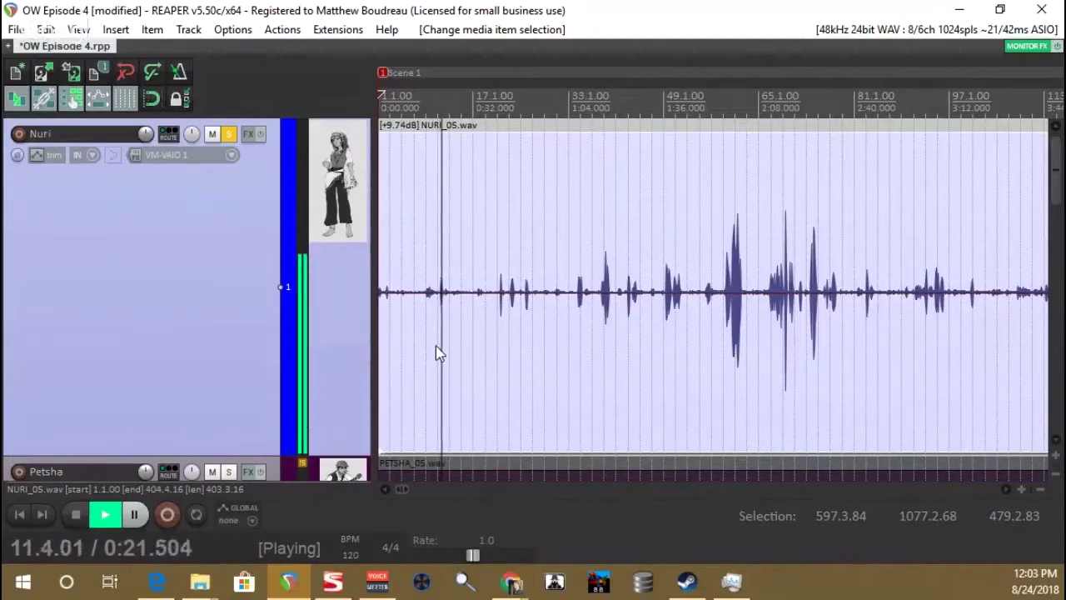
pyautogui.click(500, 321)
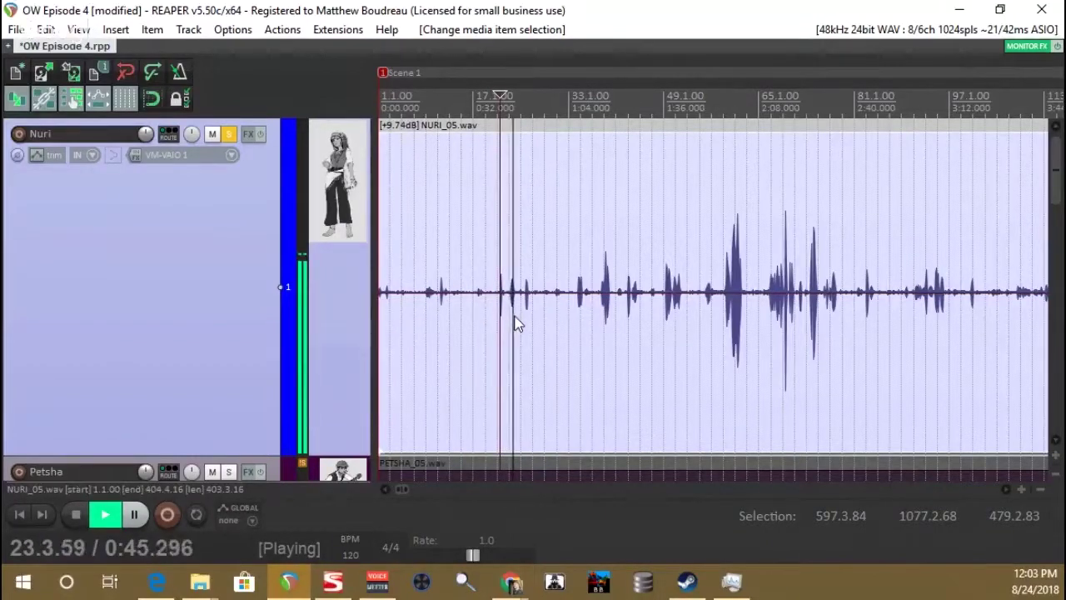
pyautogui.scroll(3, 517, 323)
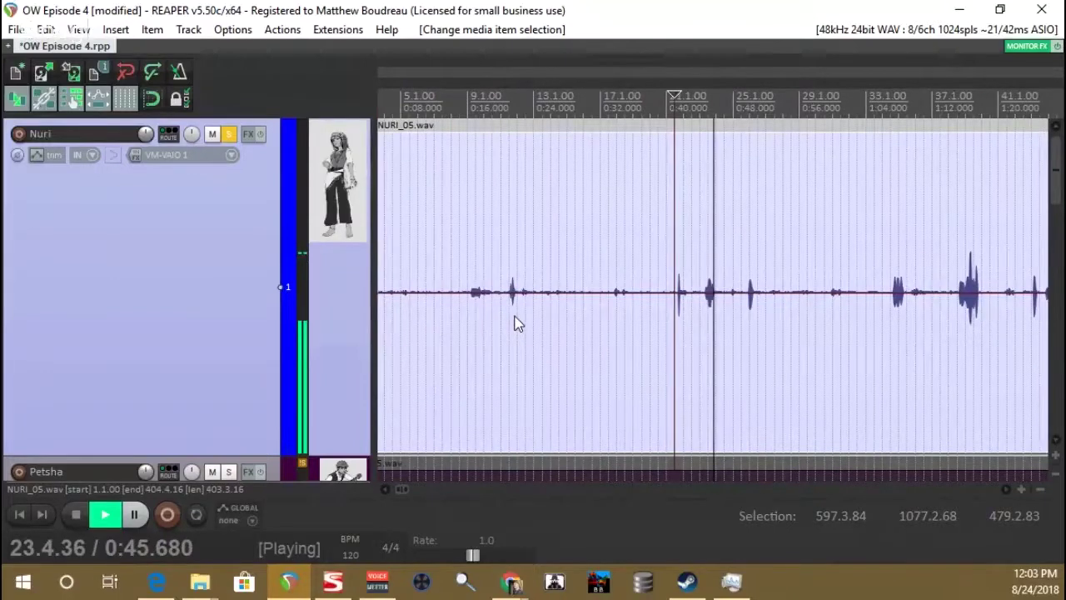
pyautogui.press('space')
pyautogui.click(696, 320)
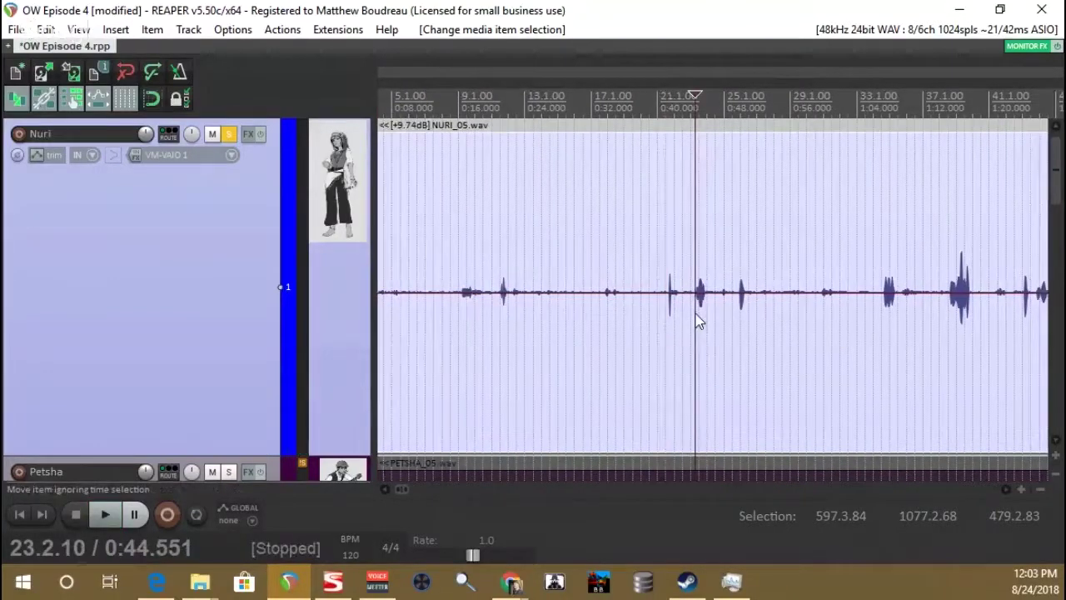
# Step: With ripple editing off, split Nuri's item at the cursor and delete the lead-in part
pyautogui.click(71, 100)
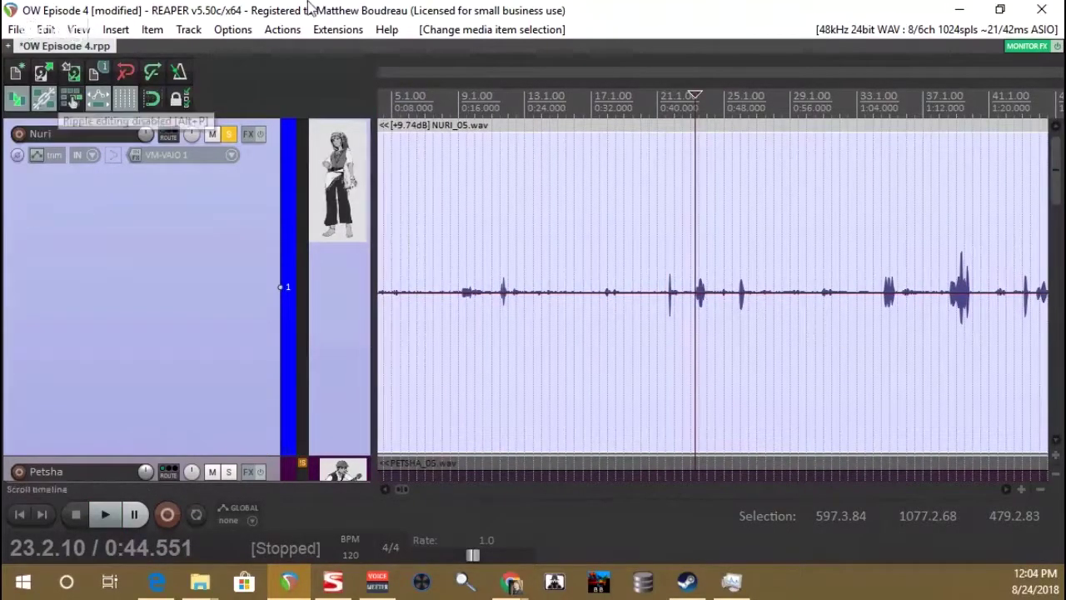
pyautogui.click(70, 100)
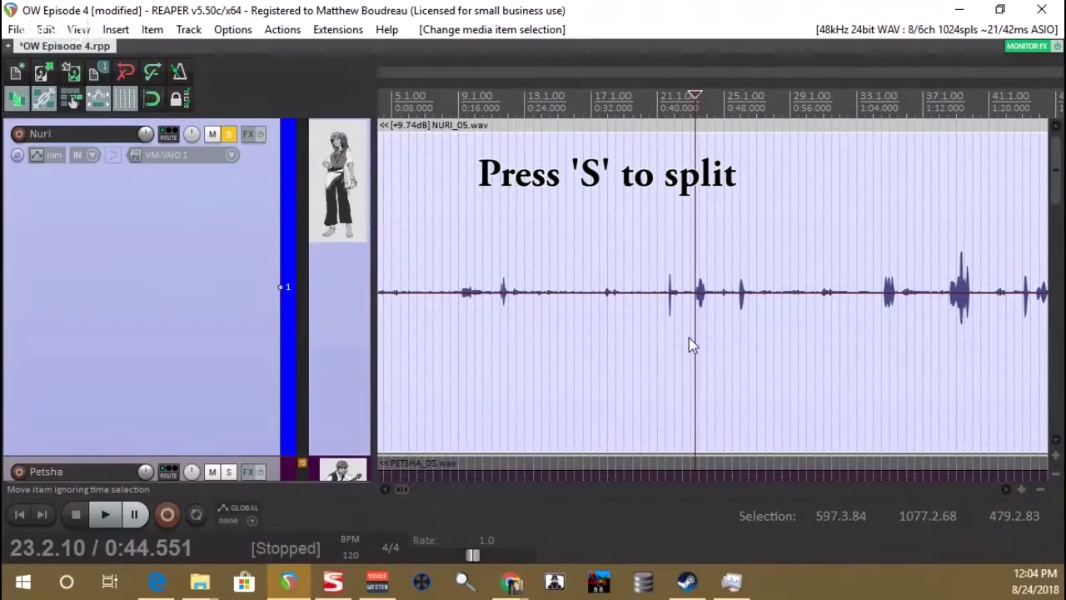
pyautogui.press('s')
pyautogui.click(593, 338)
pyautogui.press('Delete')
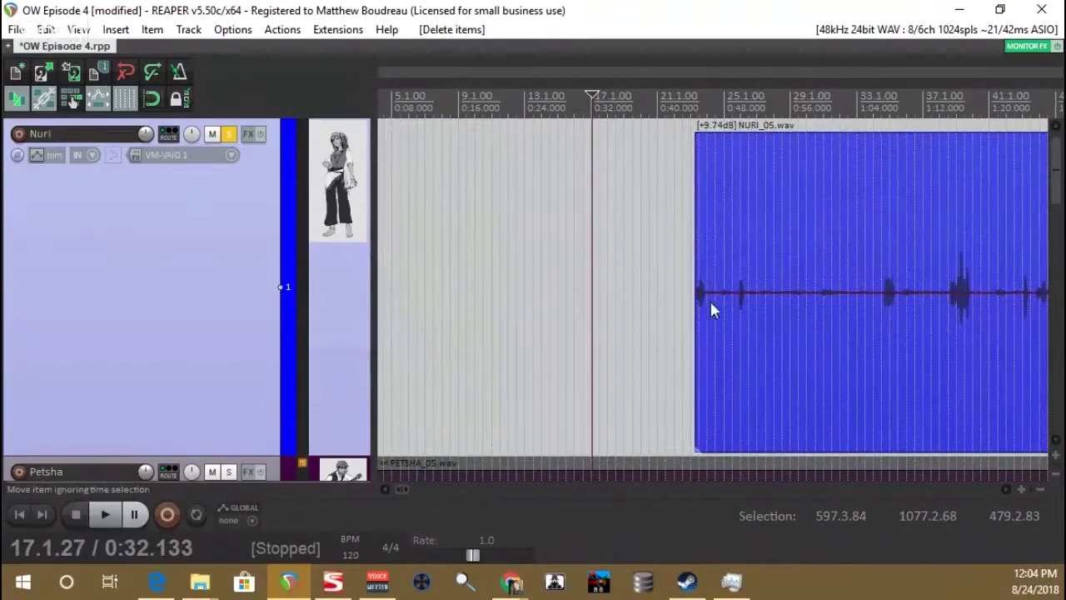
# Step: Delete the leftover piece and slide Nuri's remaining take to start at 0:00
pyautogui.moveTo(695, 295); pyautogui.dragTo(238, 317)
pyautogui.click(560, 348)
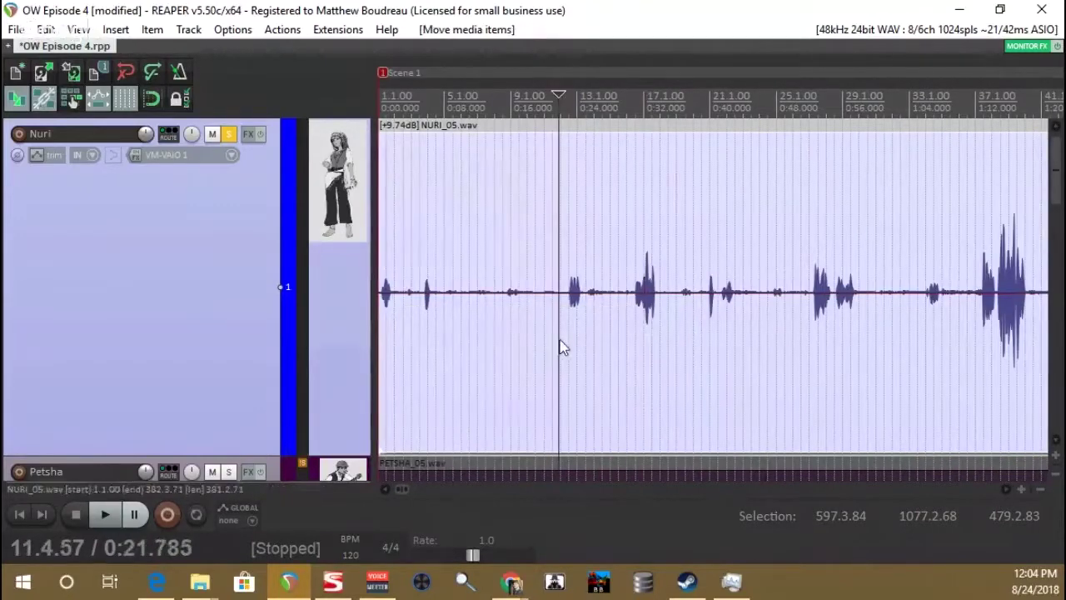
pyautogui.scroll(-5, 561, 340)
pyautogui.hotkey('ctrl', 'a')
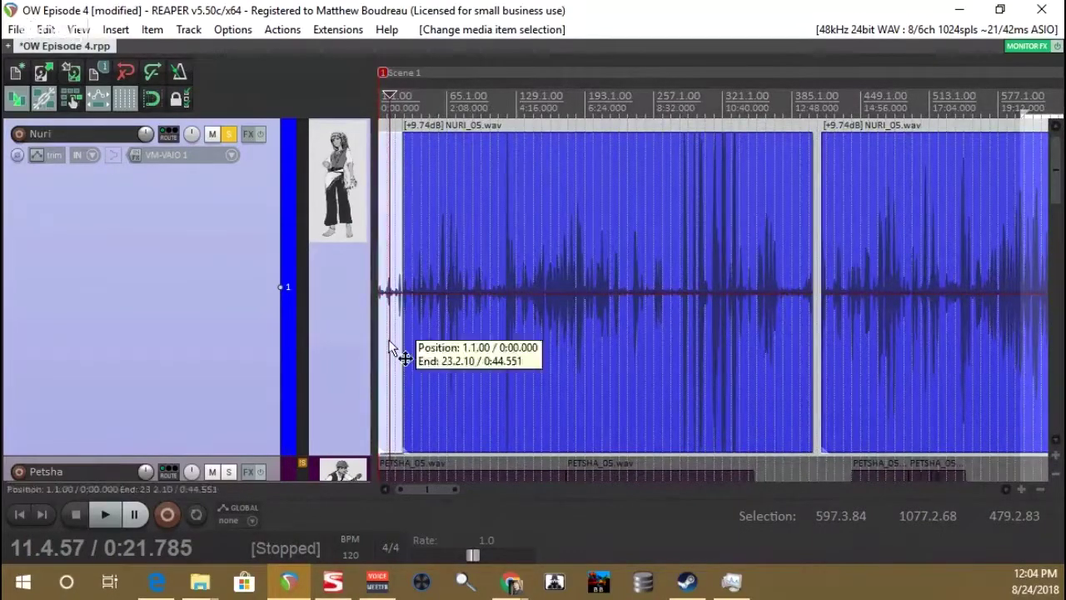
pyautogui.moveTo(389, 342); pyautogui.dragTo(390, 341)
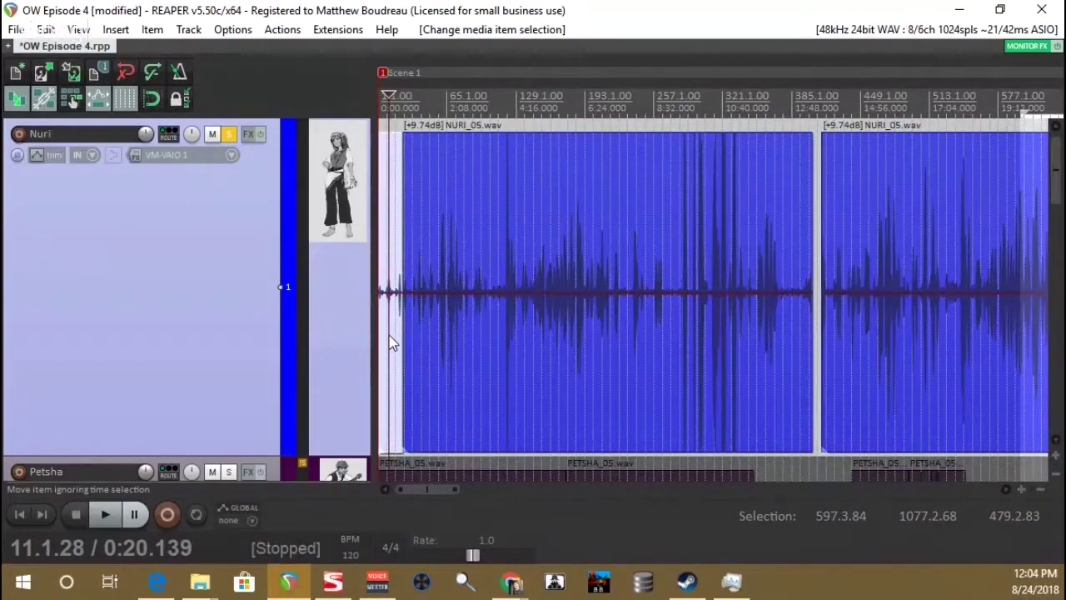
pyautogui.press('Delete')
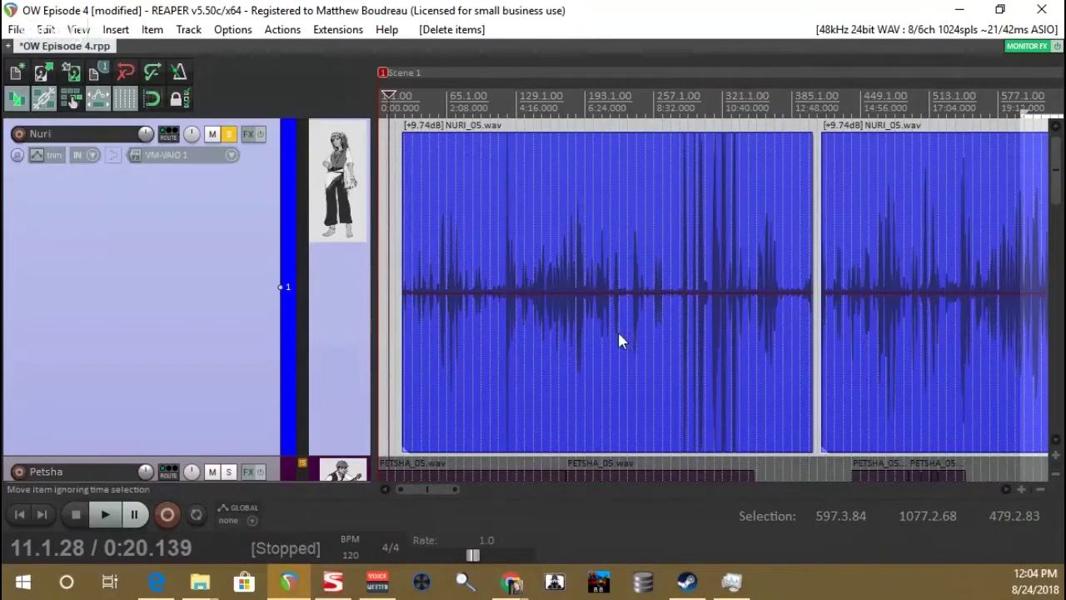
pyautogui.moveTo(621, 336); pyautogui.dragTo(598, 337)
pyautogui.moveTo(483, 353); pyautogui.dragTo(434, 357)
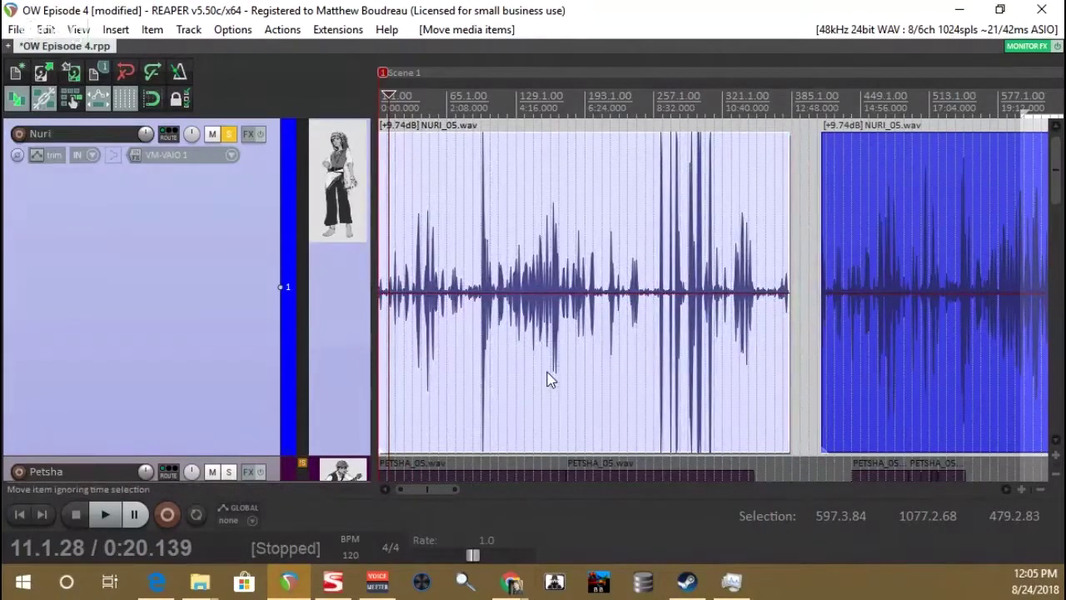
# Step: Undo the move, enable per-track ripple editing, and delete the lead-in piece on Nuri's track
pyautogui.hotkey('ctrl', 'z')
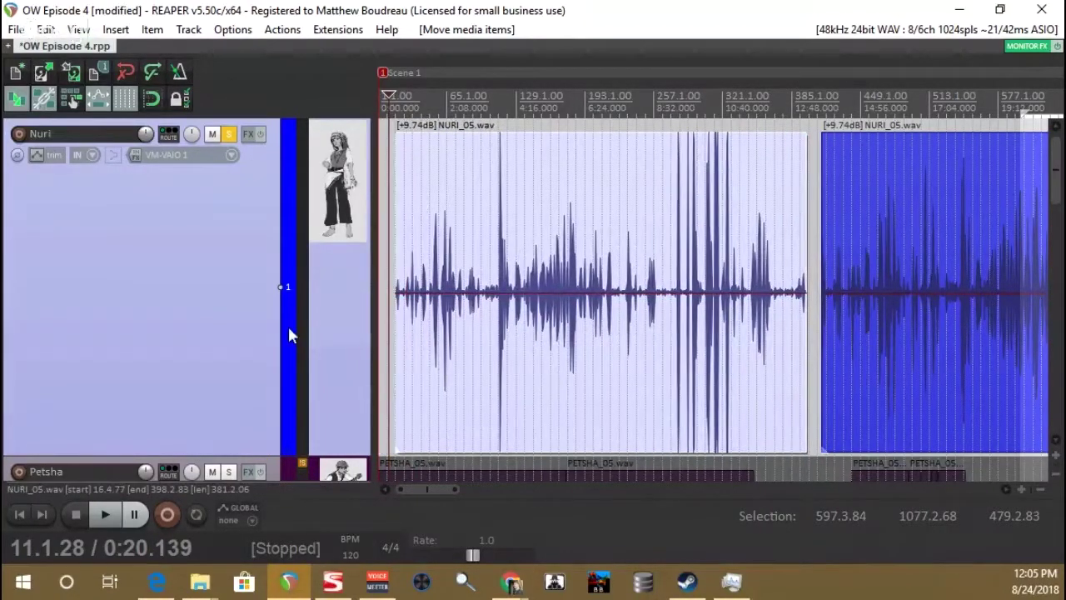
pyautogui.click(74, 99)
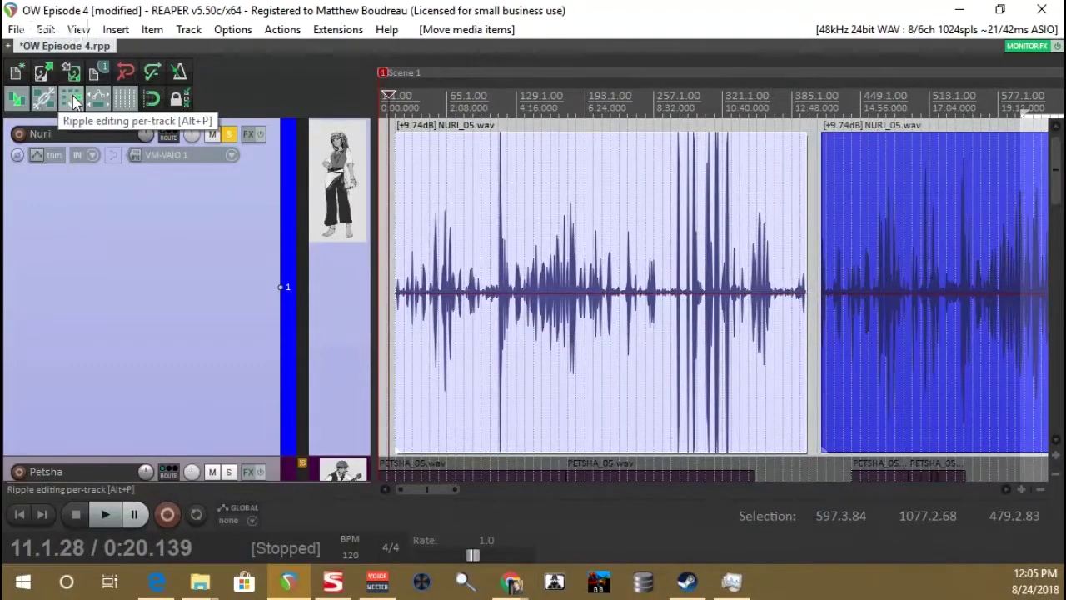
pyautogui.click(340, 230)
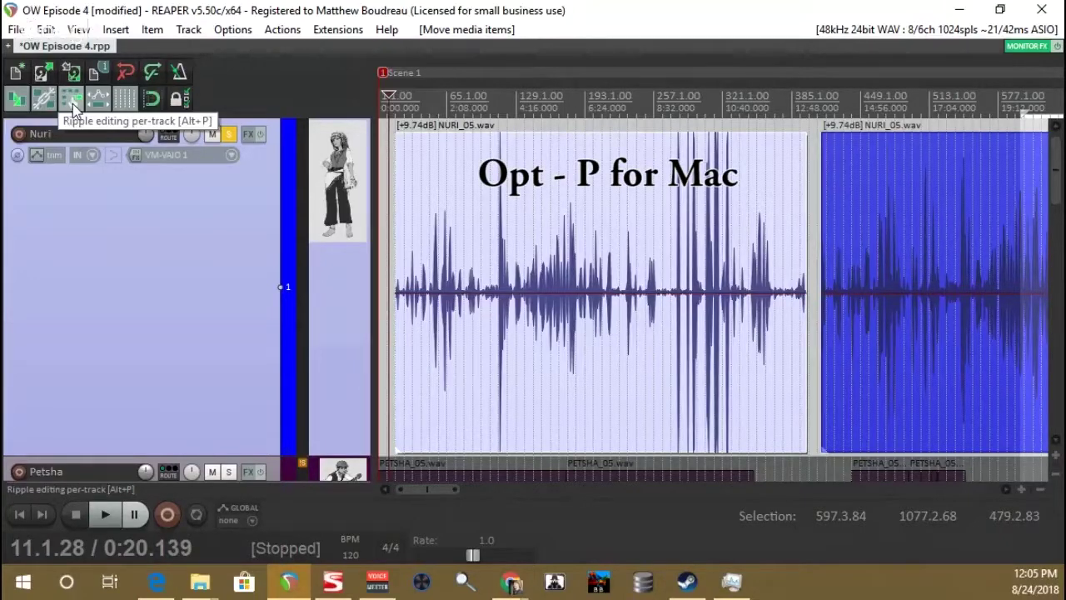
pyautogui.click(73, 103)
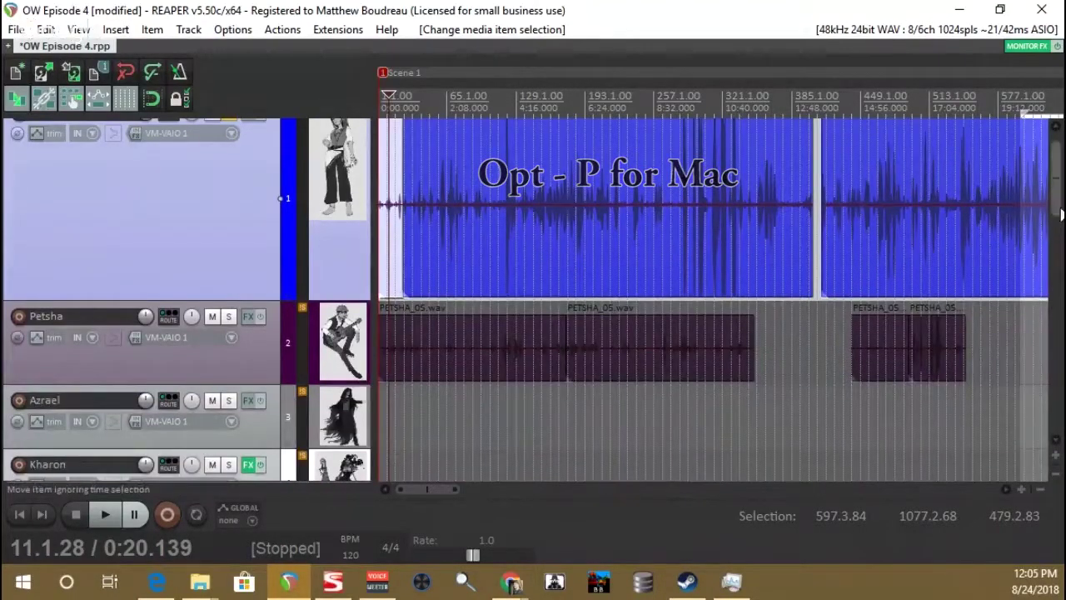
pyautogui.scroll(1, 395, 288)
pyautogui.click(395, 287)
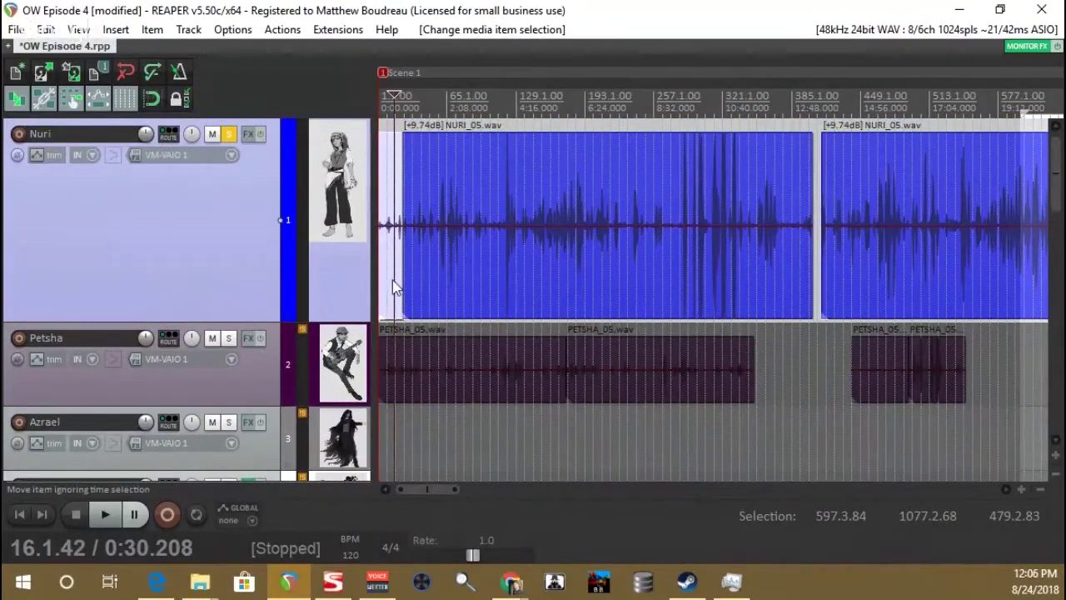
pyautogui.press('Delete')
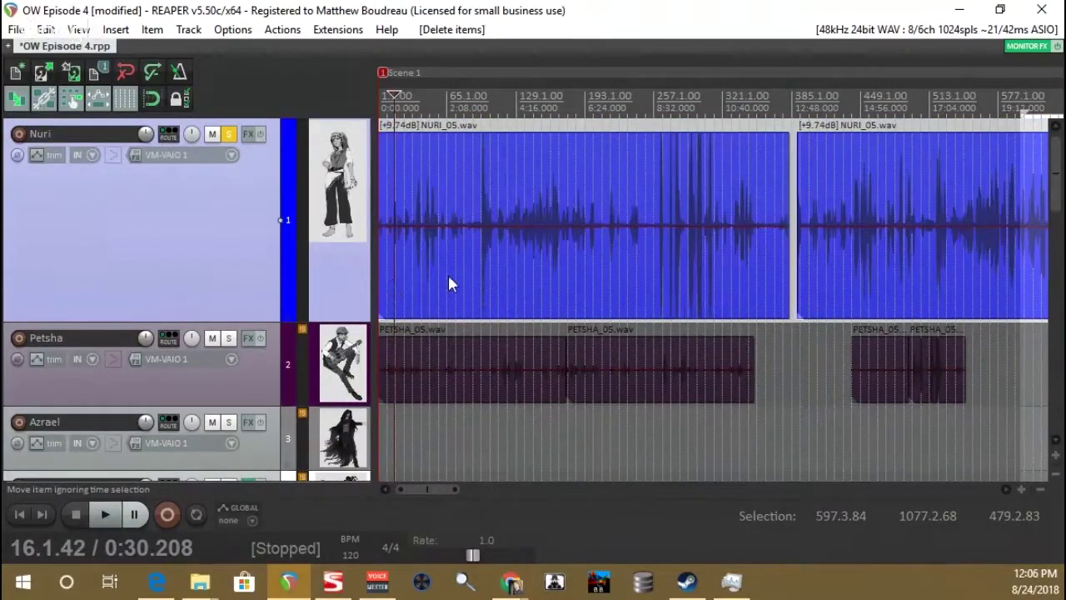
# Step: Play back from the start to check the ripple delete, then undo it
pyautogui.click(380, 252)
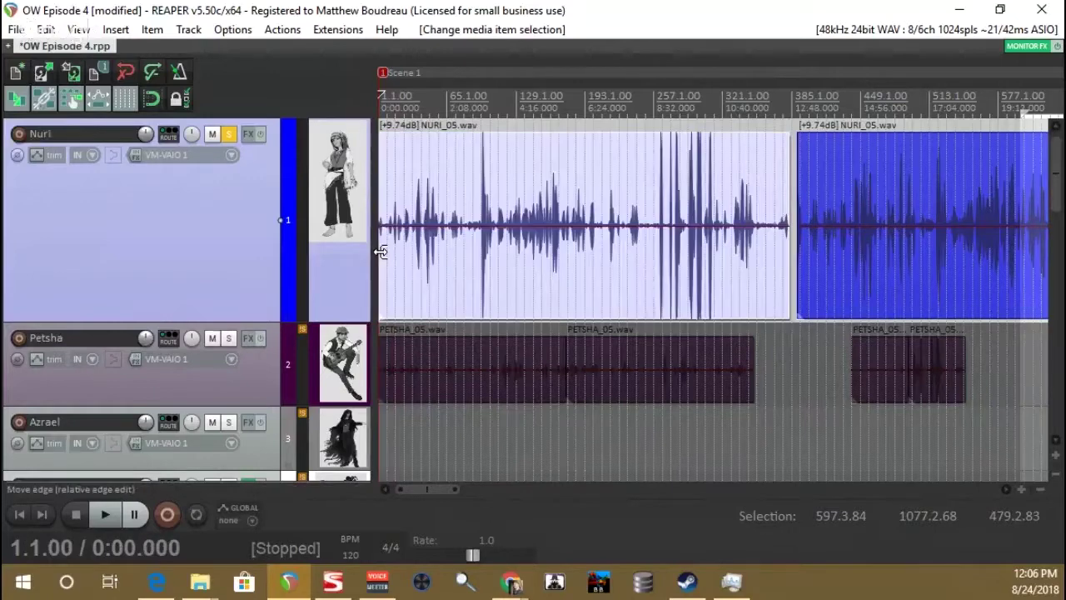
pyautogui.scroll(2, 380, 252)
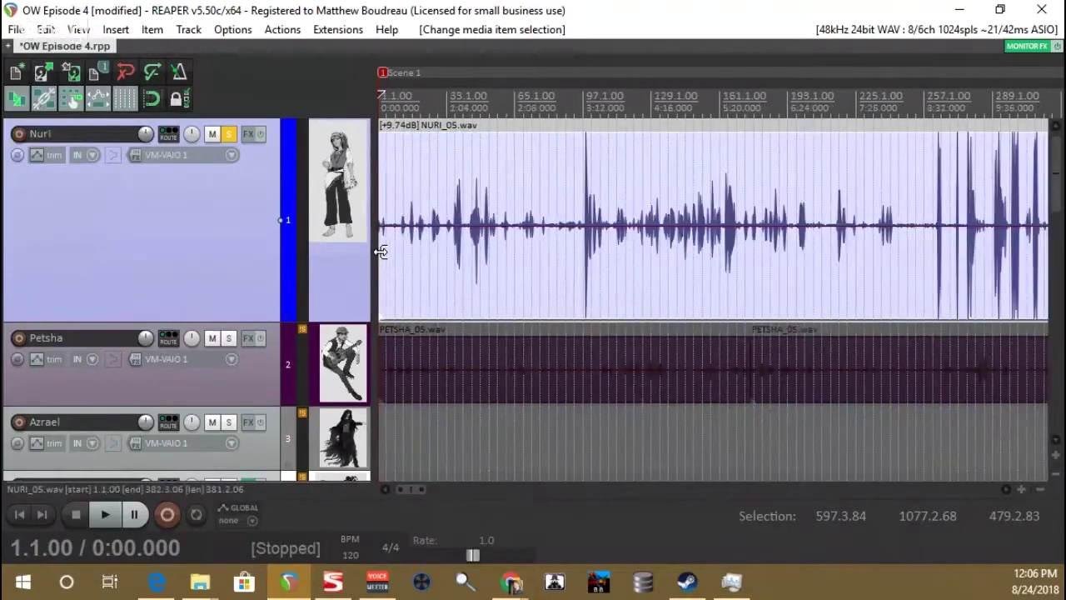
pyautogui.scroll(-3, 379, 252)
pyautogui.press('space')
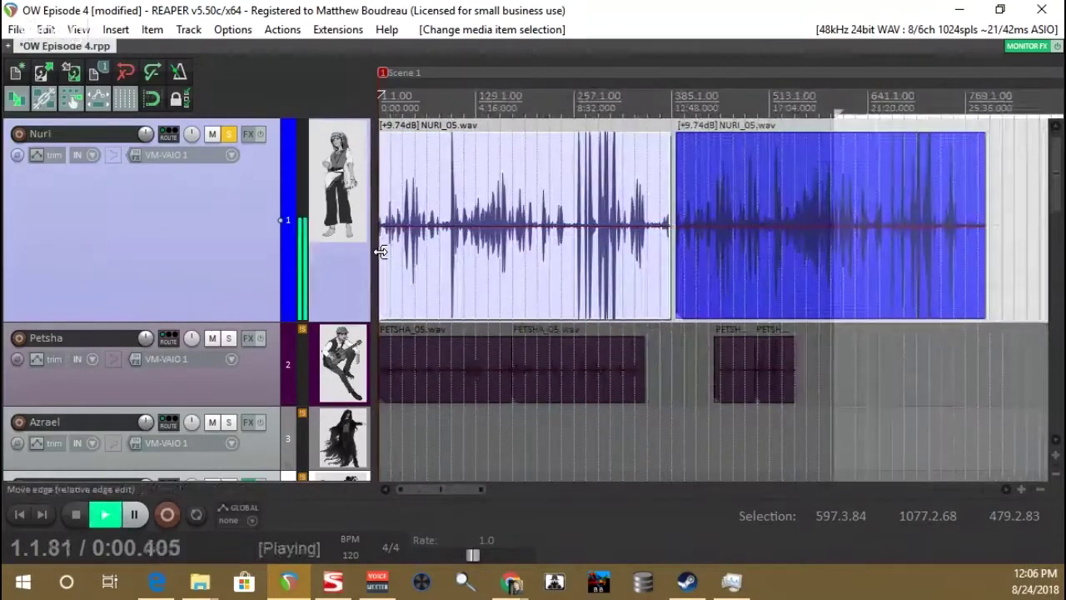
pyautogui.press('space')
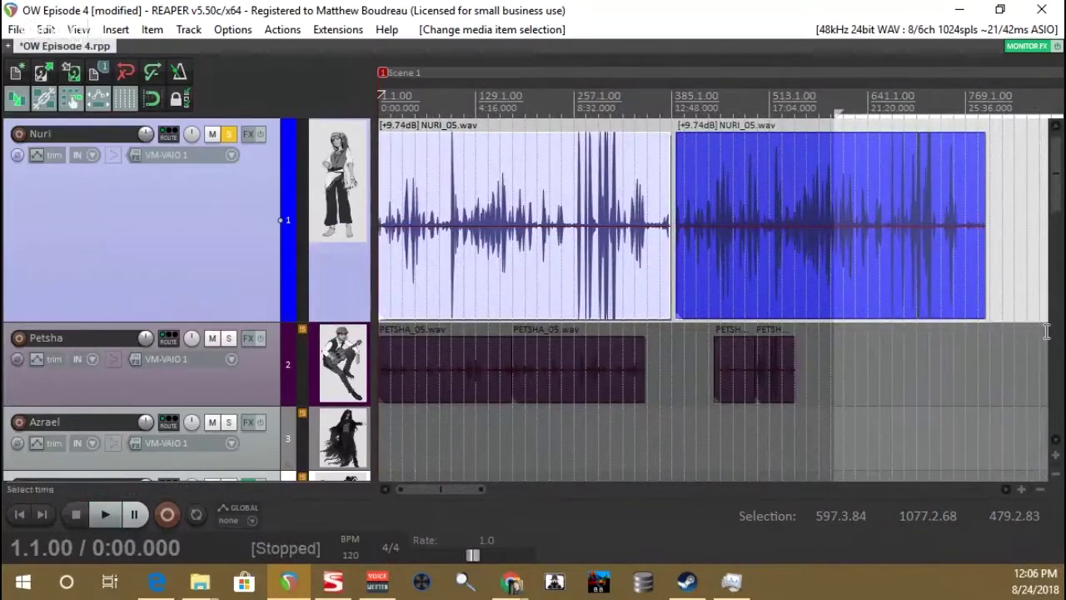
pyautogui.scroll(-5, 1058, 242)
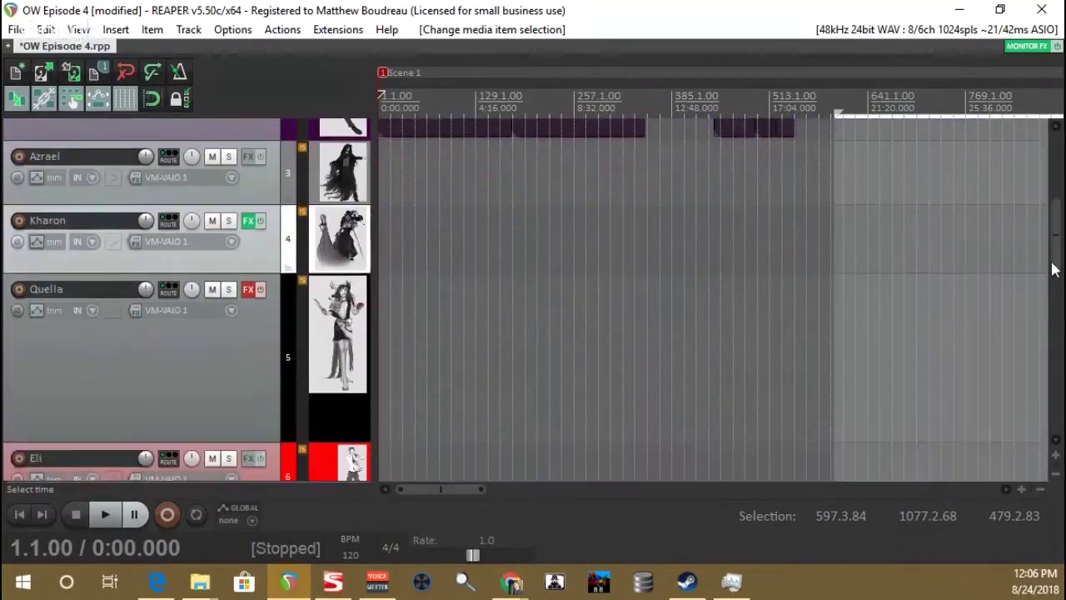
pyautogui.scroll(5, 1058, 242)
pyautogui.hotkey('ctrl', 'z')
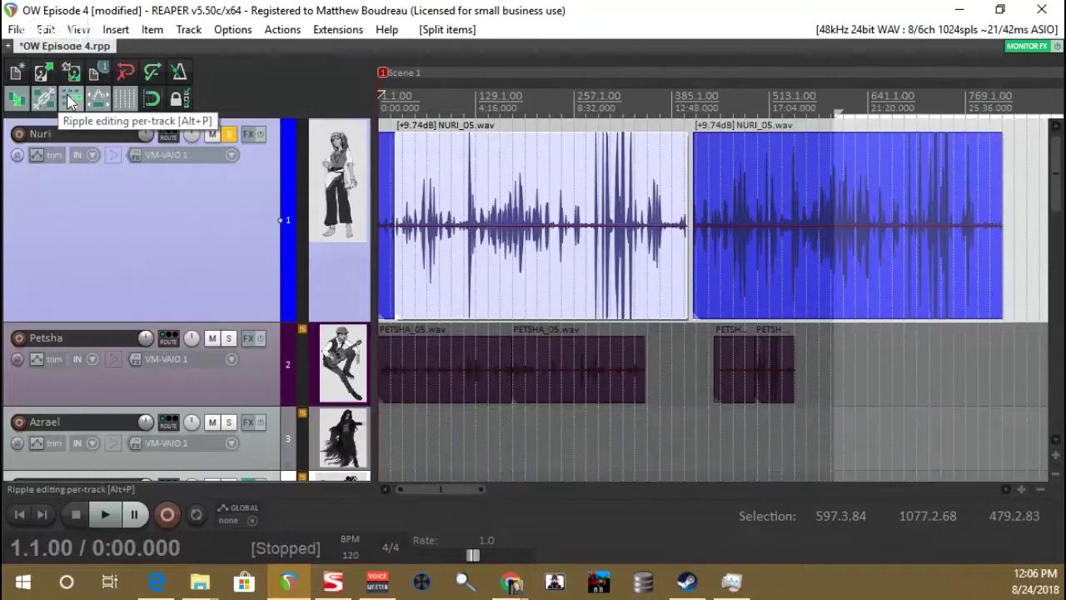
pyautogui.scroll(-1, 411, 124)
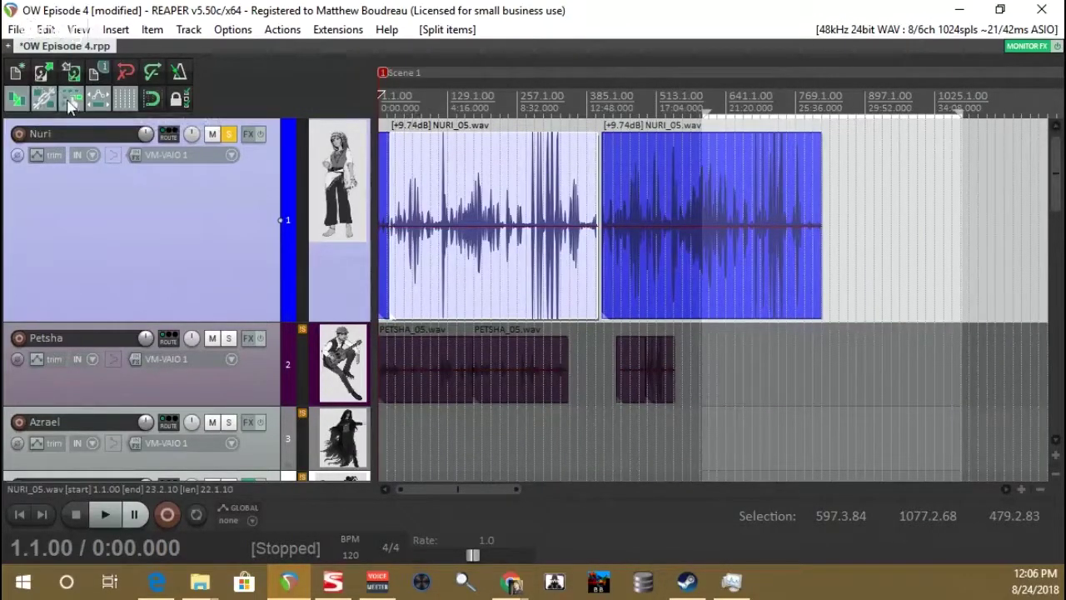
pyautogui.click(72, 101)
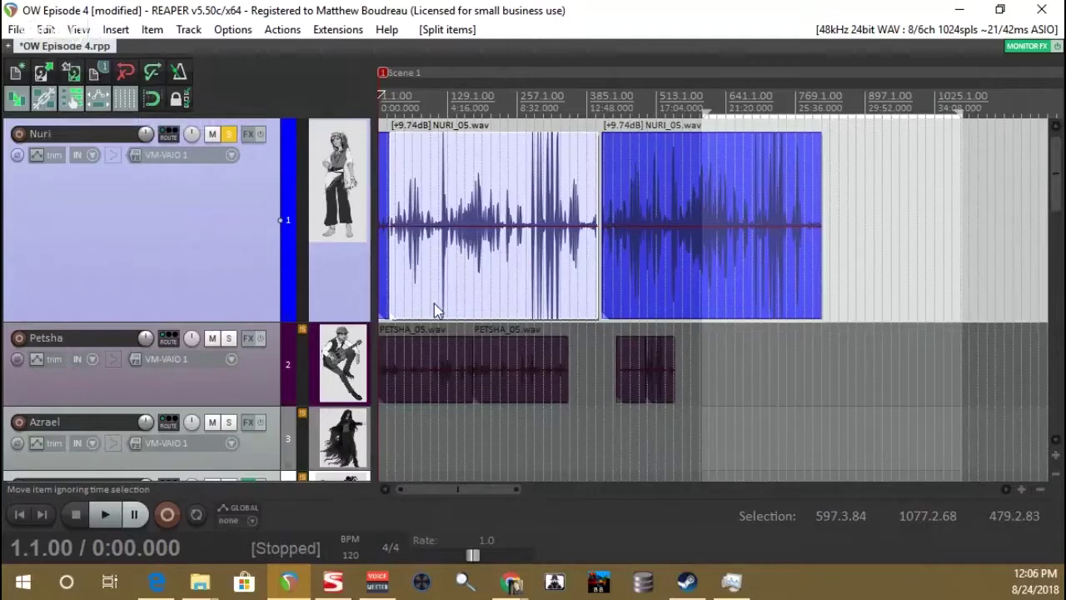
pyautogui.scroll(2, 434, 305)
pyautogui.click(390, 303)
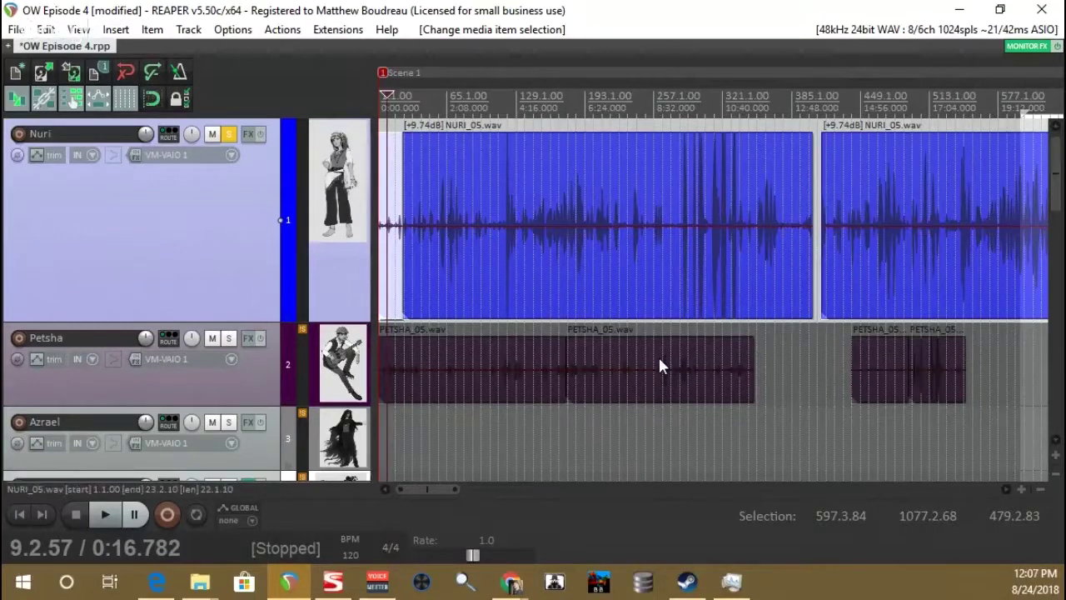
pyautogui.scroll(1, 651, 364)
pyautogui.scroll(-5, 648, 364)
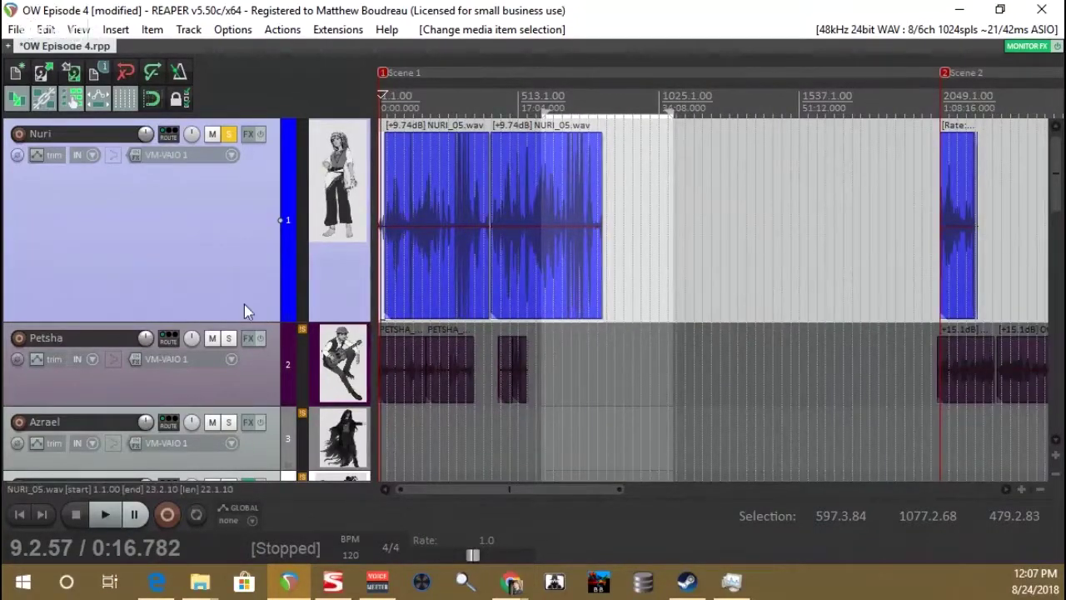
pyautogui.moveTo(254, 324); pyautogui.dragTo(254, 298)
pyautogui.press('Delete')
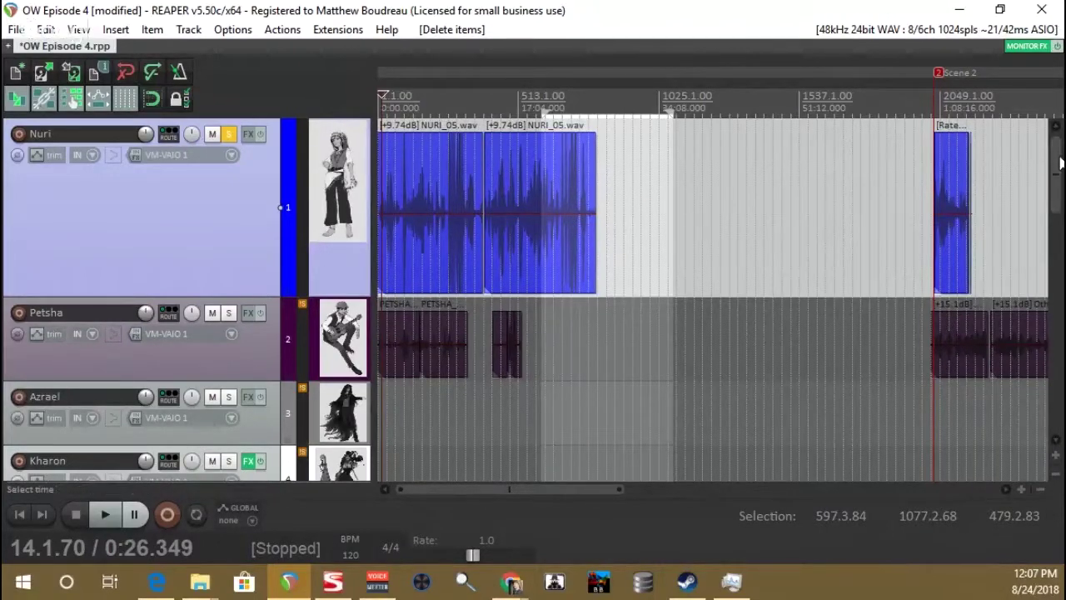
pyautogui.moveTo(1061, 166)
pyautogui.mouseDown()
pyautogui.moveTo(1055, 317)
pyautogui.moveTo(1061, 173)
pyautogui.mouseUp()
pyautogui.hotkey('ctrl', 'z')
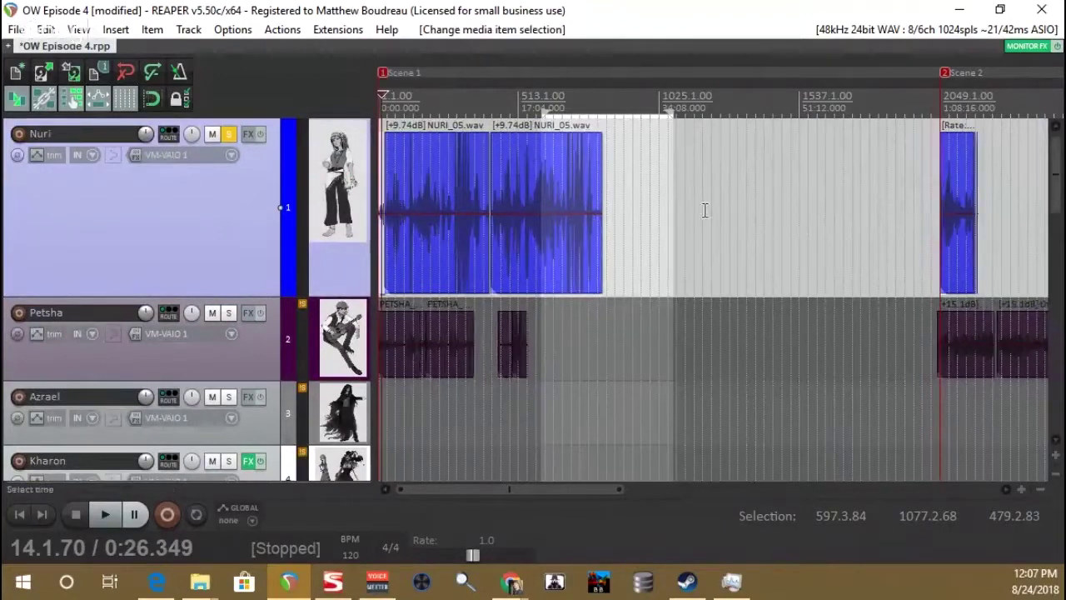
# Step: Turn ripple editing off, undo the last selection change, and select Nuri's first item
pyautogui.scroll(3, 707, 210)
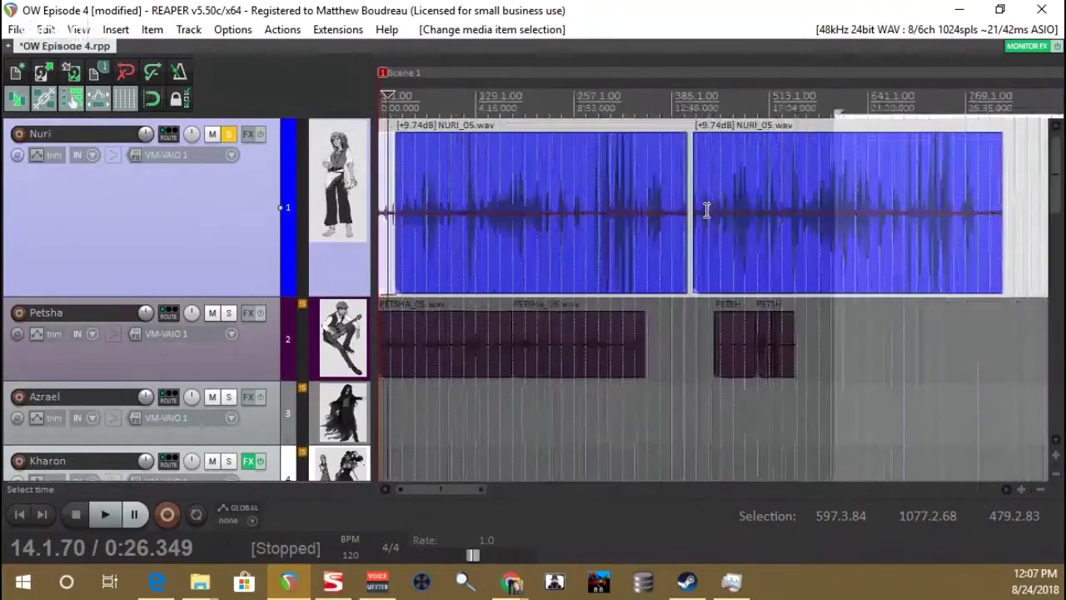
pyautogui.click(45, 29)
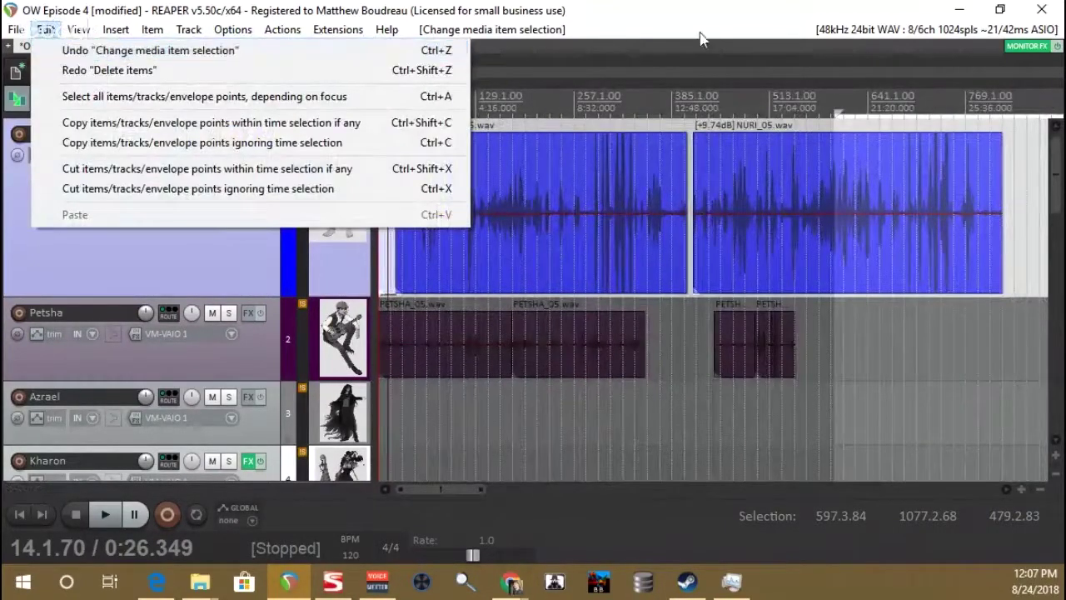
pyautogui.click(738, 28)
pyautogui.hotkey('ctrl', 'z')
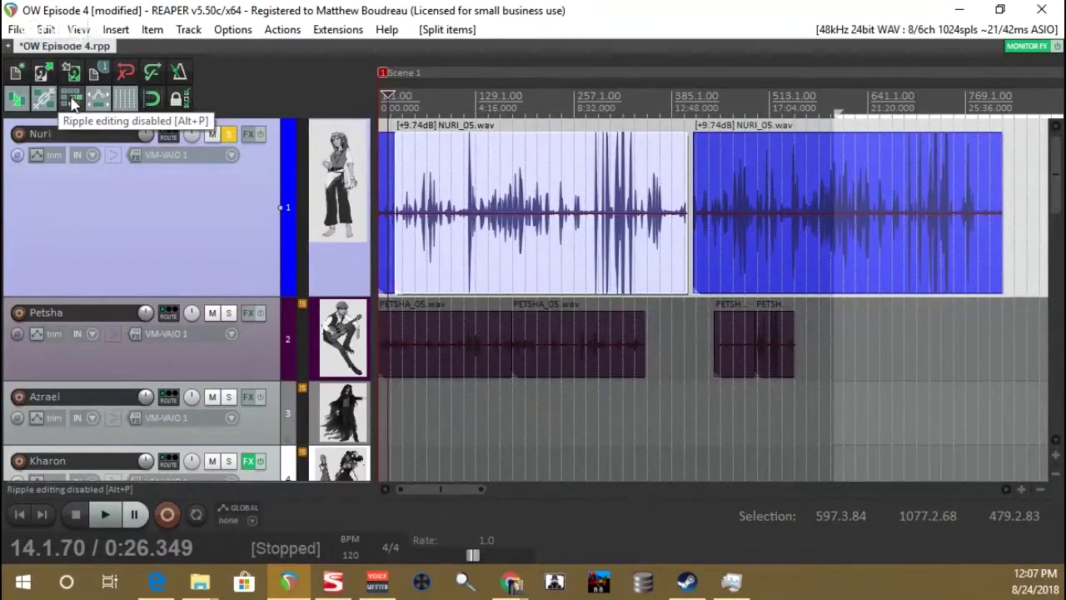
pyautogui.click(382, 131)
pyautogui.scroll(3, 382, 132)
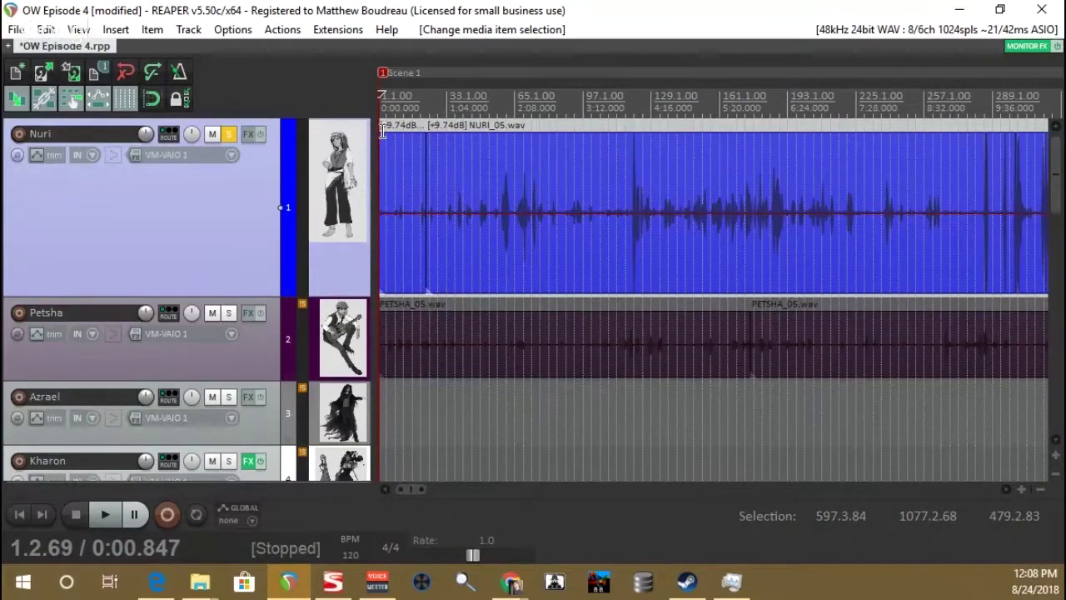
# Step: Trim the lead-in, switch to per-track ripple, and delete the short first piece before NURI_05.wav
pyautogui.moveTo(382, 131); pyautogui.dragTo(426, 133)
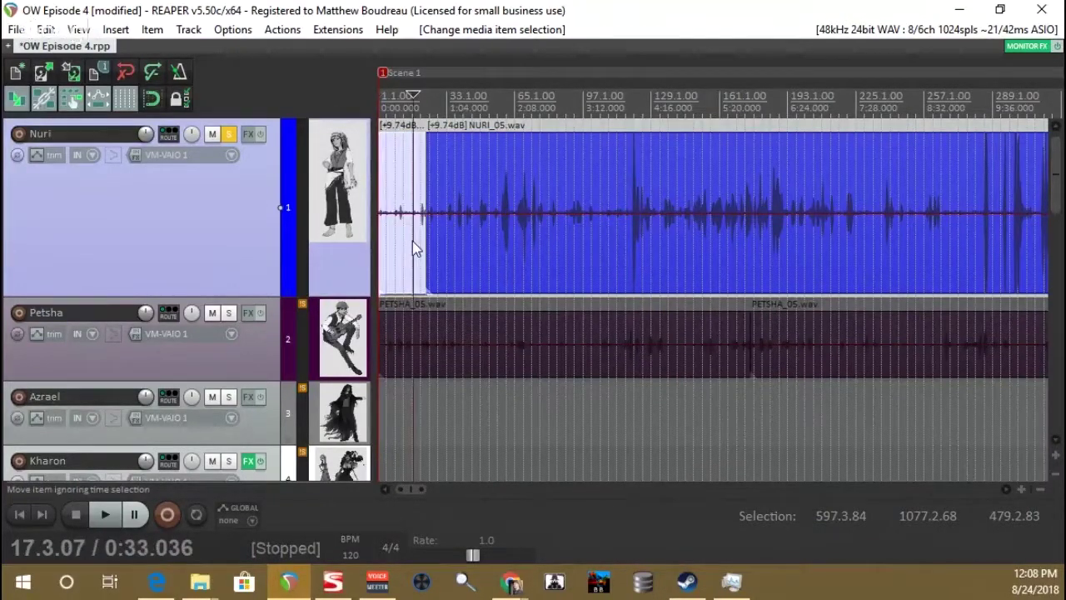
pyautogui.click(73, 100)
pyautogui.click(72, 101)
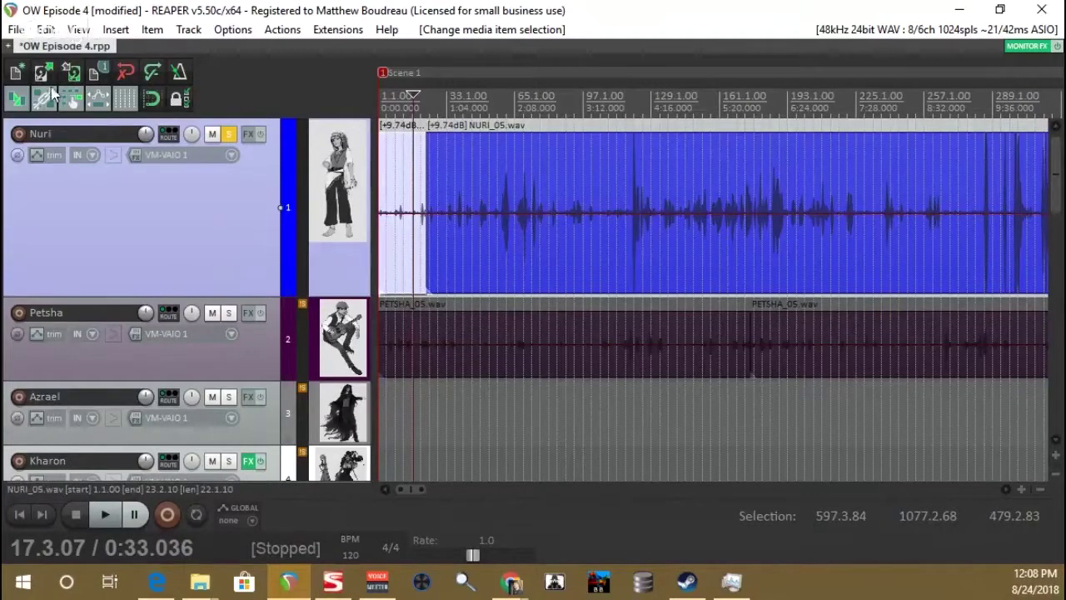
pyautogui.click(72, 100)
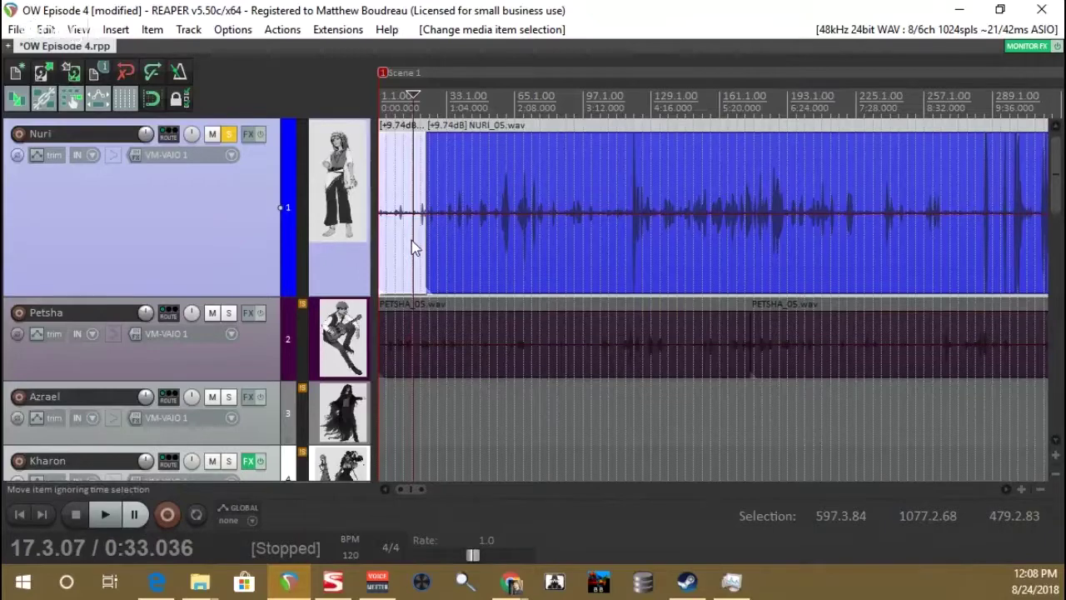
pyautogui.press('Delete')
# Step: Play Nuri's take from the project start to check it, then switch to the script in Edge
pyautogui.click(379, 164)
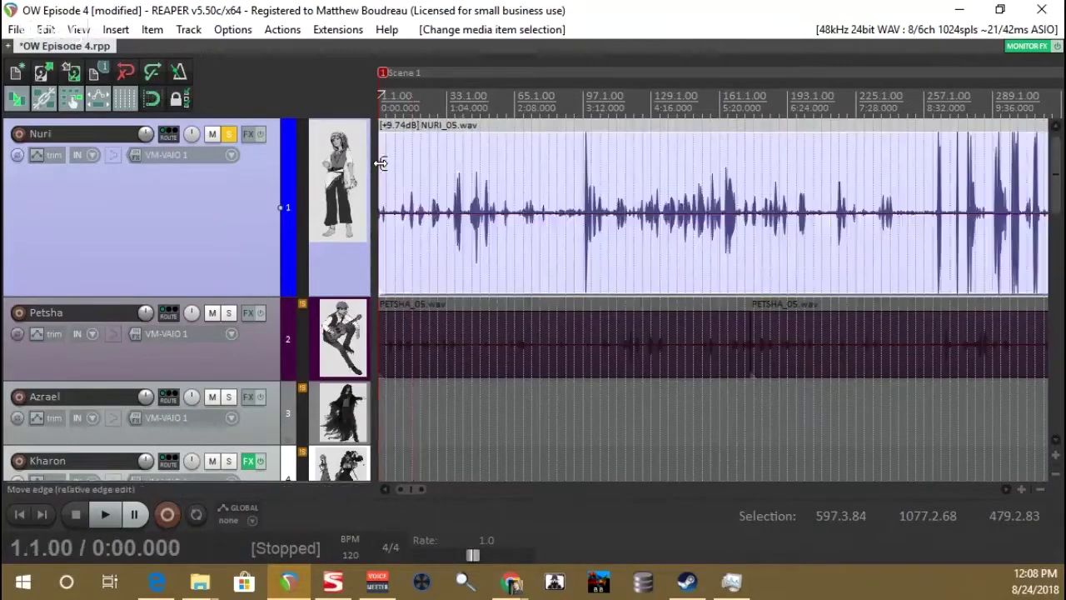
pyautogui.scroll(3, 394, 166)
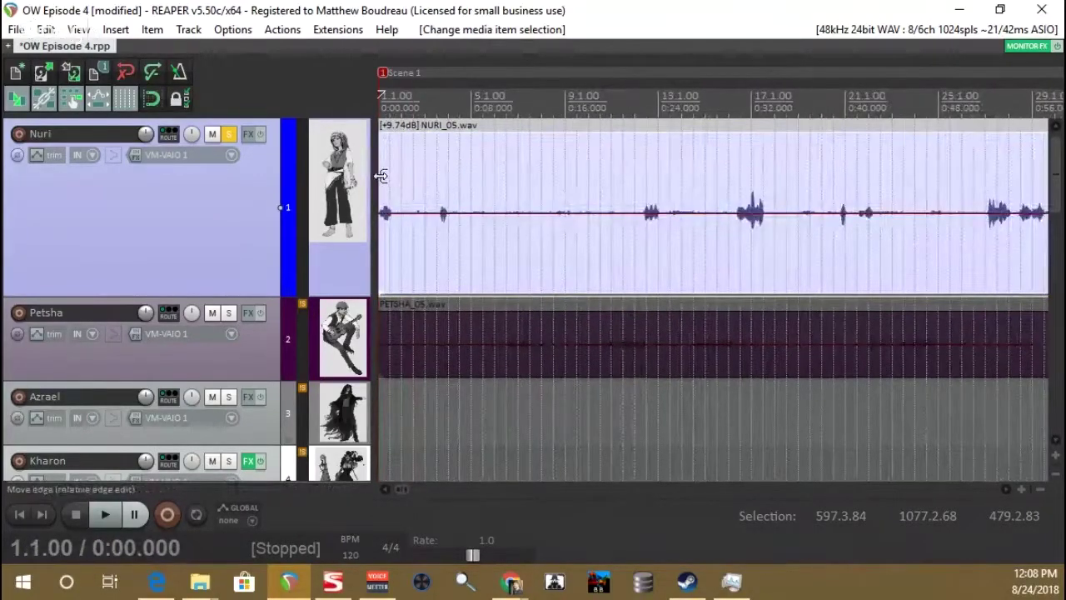
pyautogui.press('space')
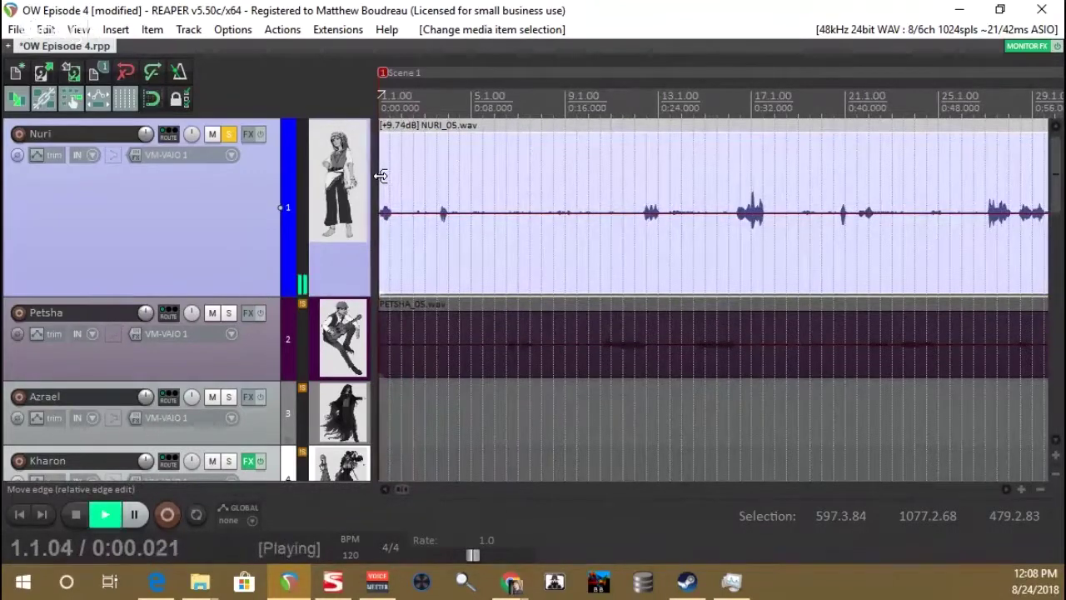
pyautogui.press('space')
pyautogui.scroll(-5, 408, 188)
pyautogui.scroll(2, 408, 187)
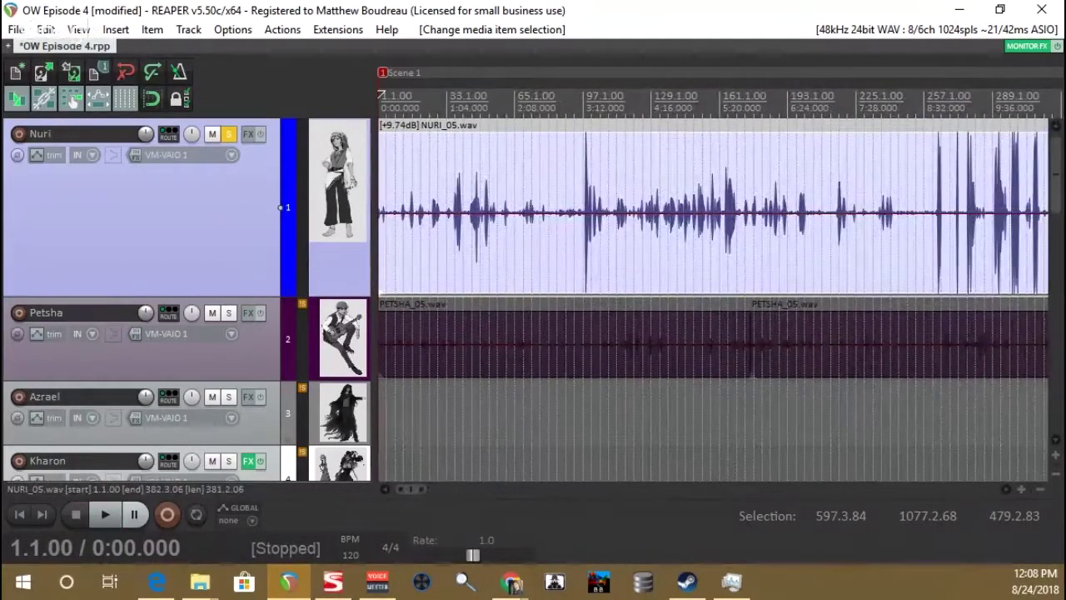
pyautogui.click(697, 4)
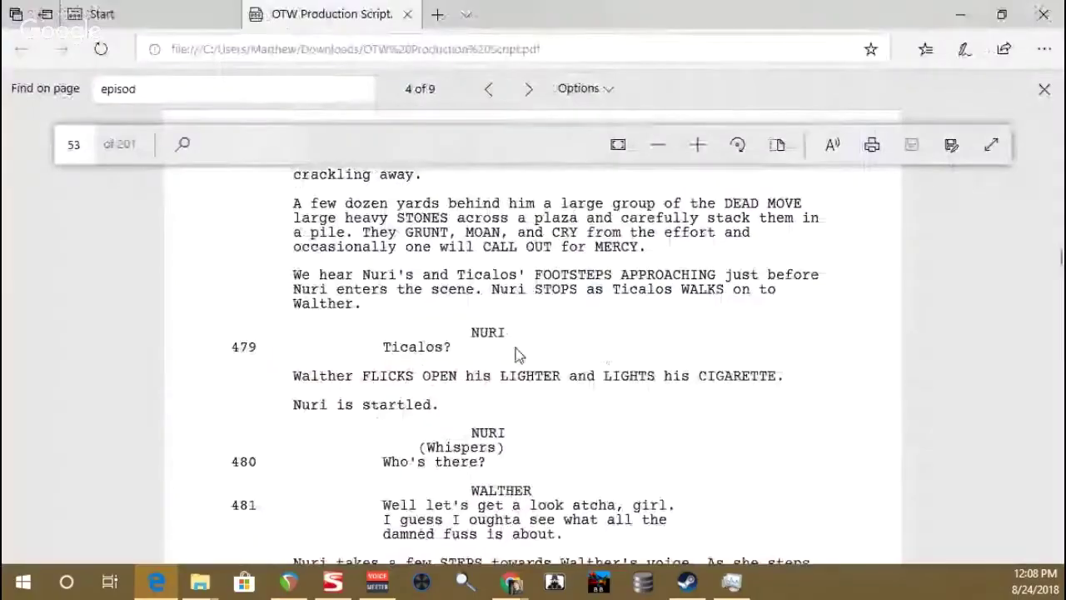
# Step: Scroll the script PDF to Nuri's line 634 on page 68, then Alt+Tab back to REAPER
pyautogui.scroll(-6, 423, 347)
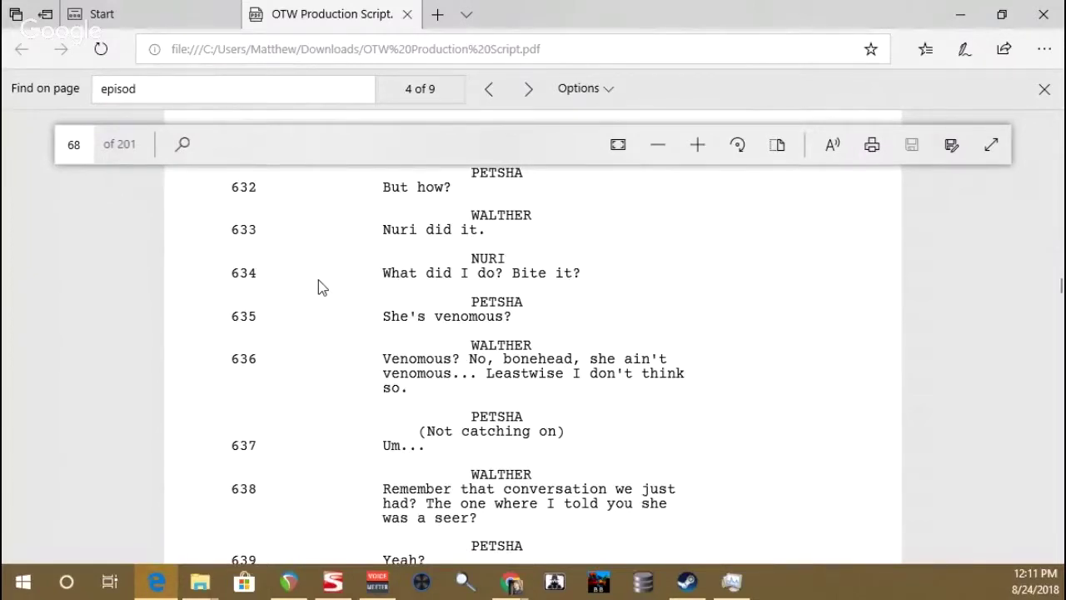
pyautogui.scroll(-1, 319, 286)
pyautogui.scroll(1, 319, 286)
pyautogui.scroll(3, 662, 305)
pyautogui.scroll(-2, 662, 305)
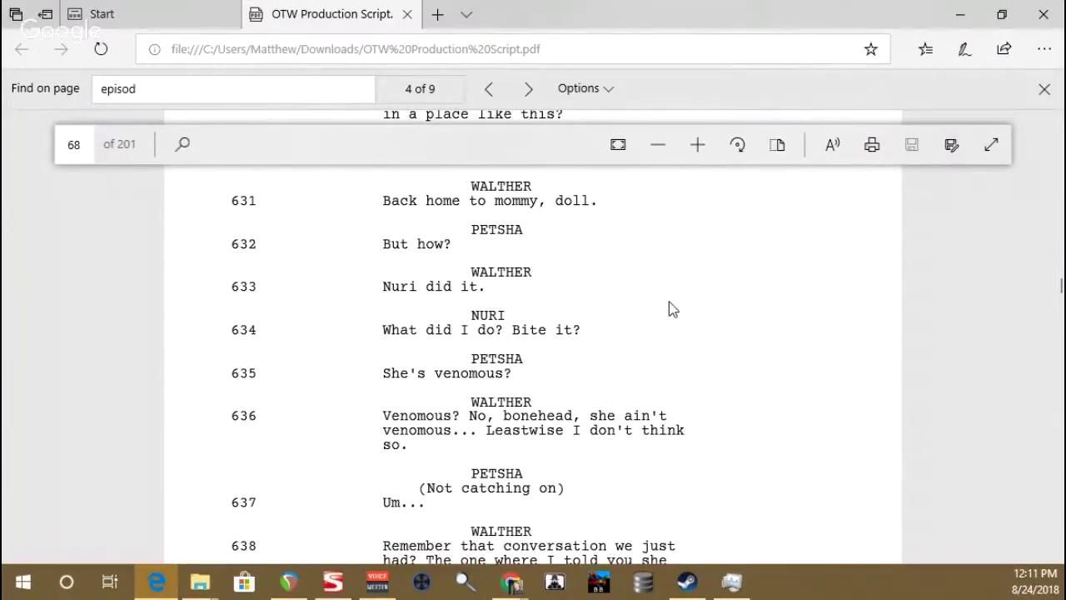
pyautogui.hotkey('alt', 'Tab')
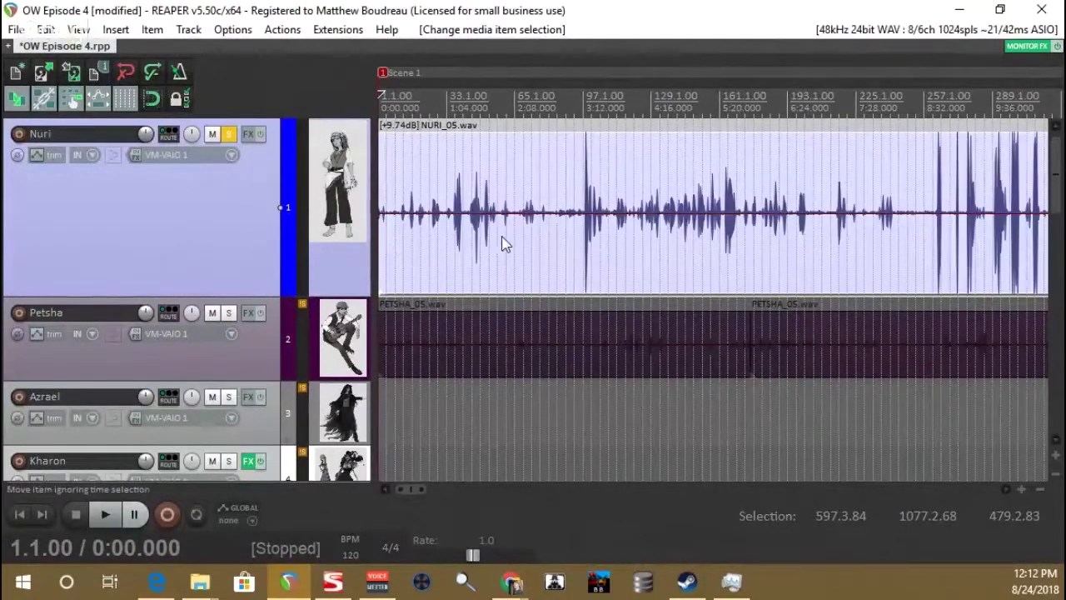
# Step: Audition Nuri's take from about 5:09 through 7:56 to find where take one ends
pyautogui.click(710, 240)
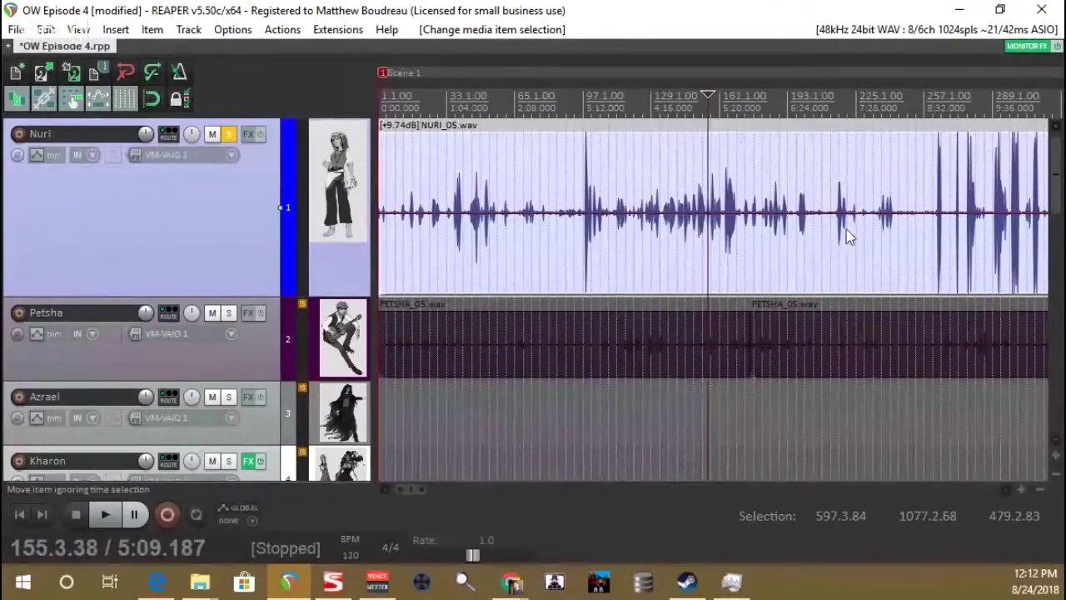
pyautogui.press('space')
pyautogui.scroll(2, 743, 228)
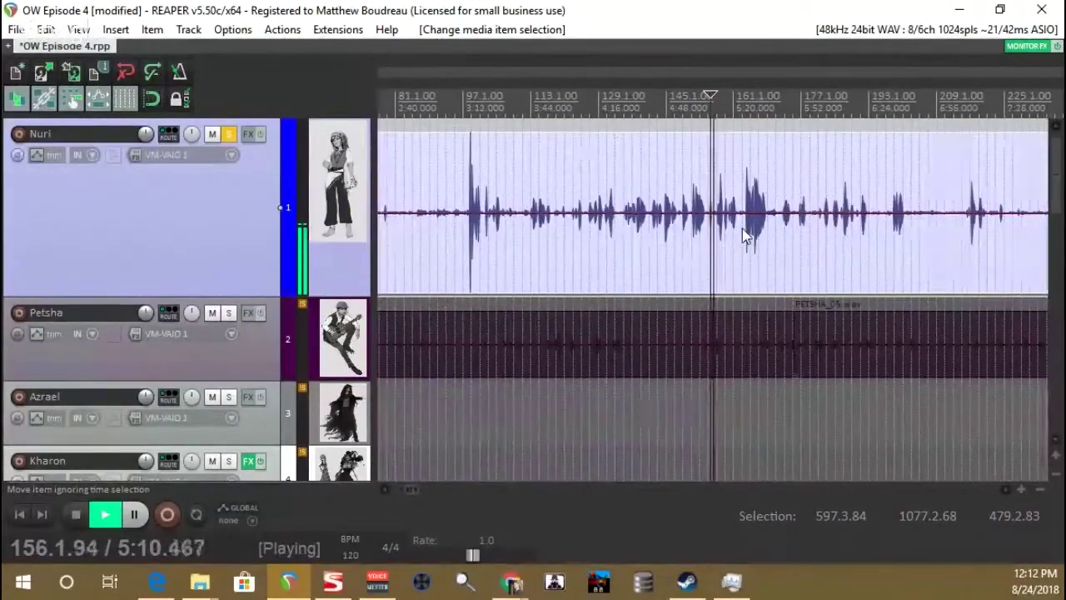
pyautogui.press('space')
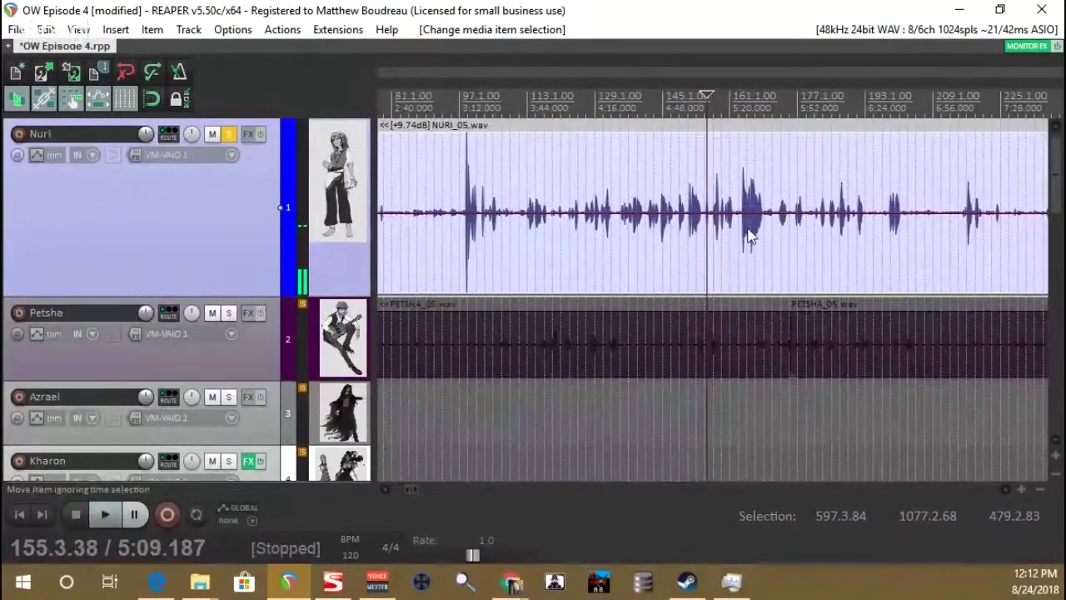
pyautogui.click(748, 230)
pyautogui.press('space')
pyautogui.scroll(-2, 750, 232)
pyautogui.press('space')
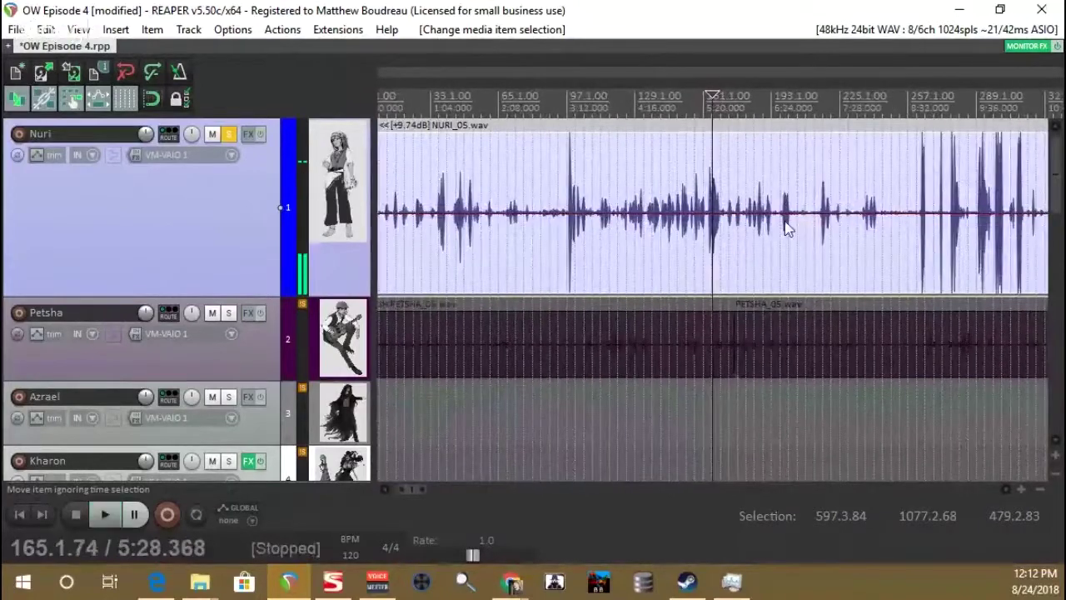
pyautogui.click(787, 228)
pyautogui.press('space')
pyautogui.press('space')
pyautogui.hscroll(2, 752, 231)
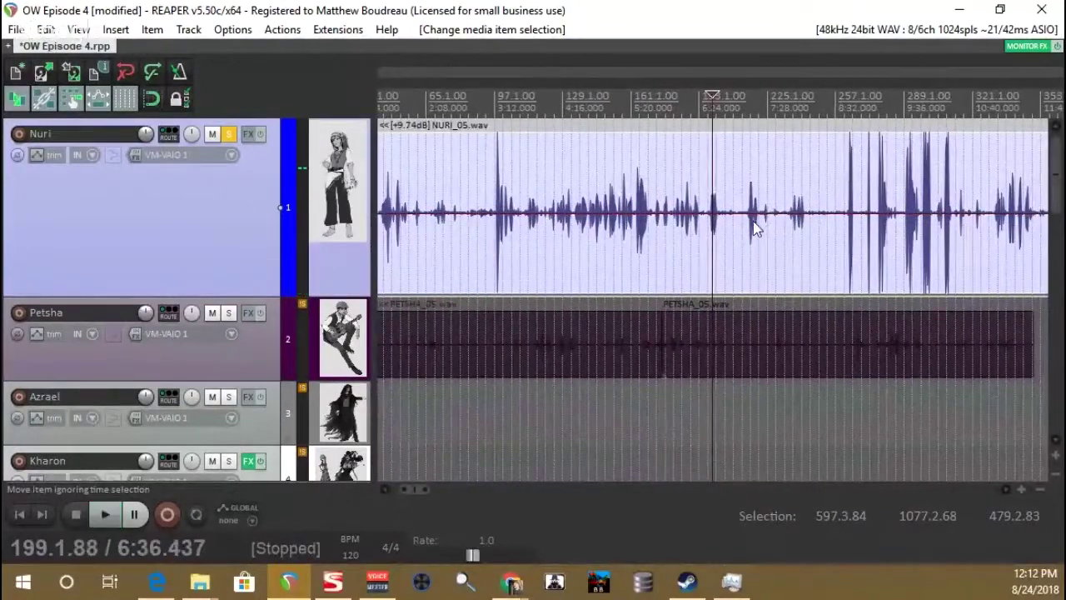
pyautogui.click(752, 230)
pyautogui.press('space')
pyautogui.press('space')
pyautogui.hscroll(2, 754, 229)
pyautogui.click(756, 227)
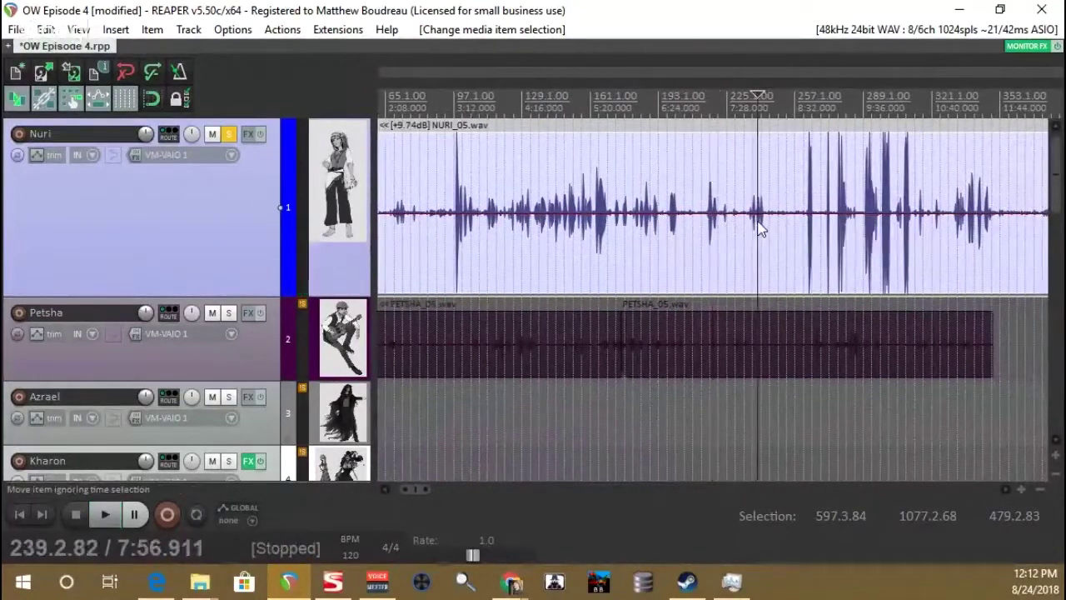
pyautogui.hscroll(1, 758, 228)
pyautogui.press('space')
pyautogui.hscroll(10, 733, 222)
pyautogui.hscroll(-9, 733, 223)
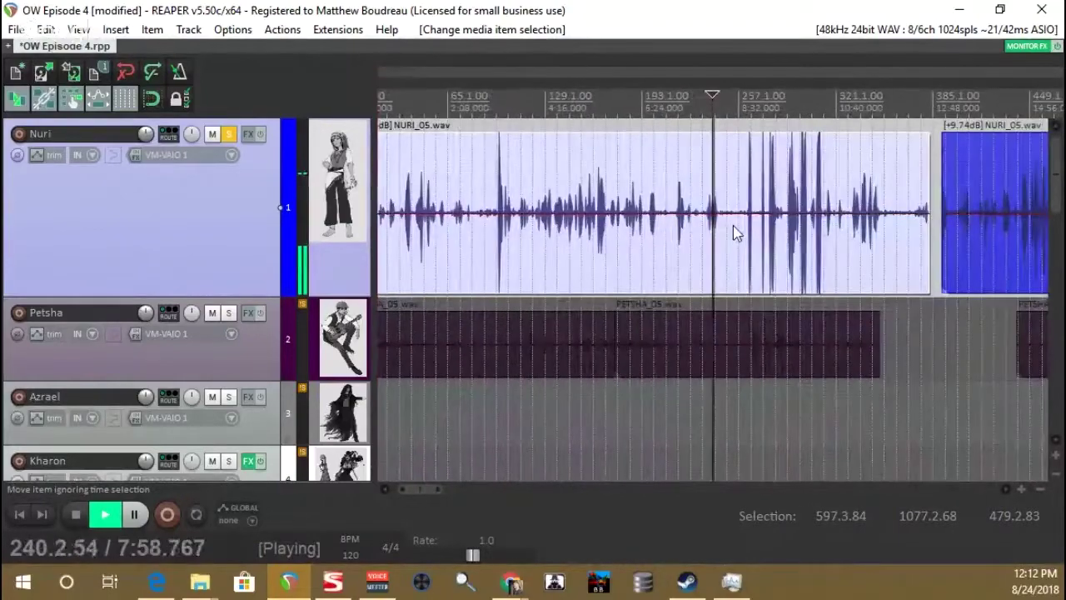
pyautogui.scroll(-5, 745, 227)
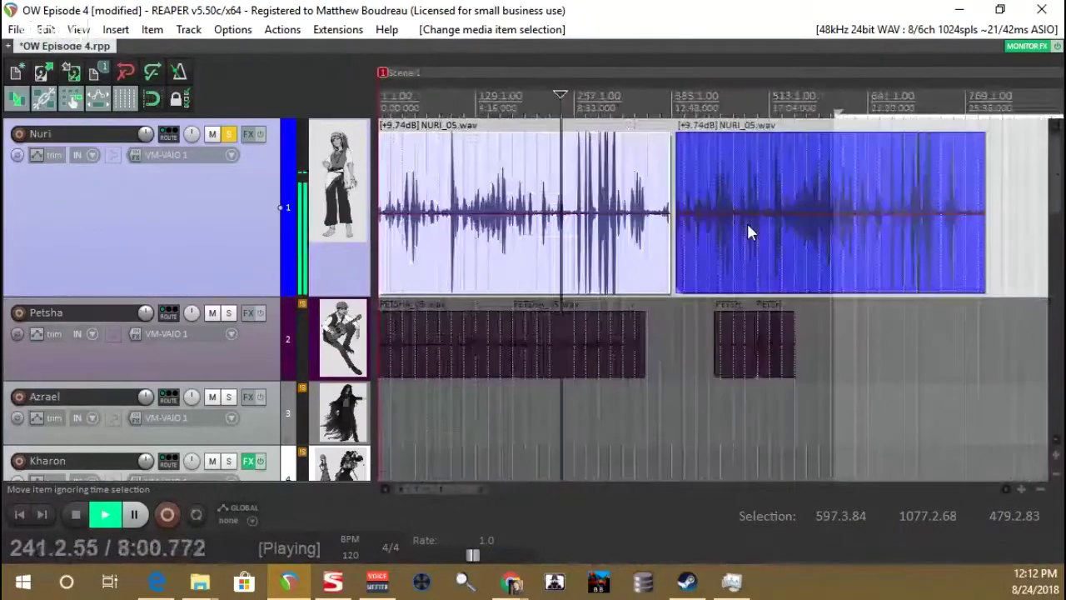
pyautogui.scroll(3, 746, 233)
pyautogui.press('space')
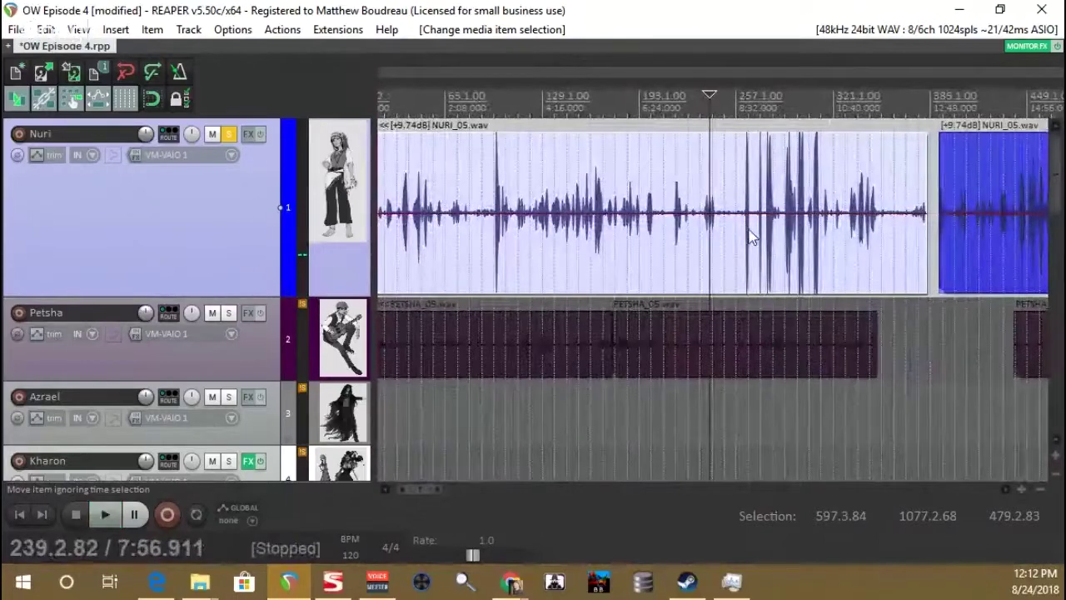
# Step: Play from around 10:14, 10:28, 11:15, 11:25 and 11:30 to pinpoint the last phrase's end
pyautogui.click(747, 236)
pyautogui.press('space')
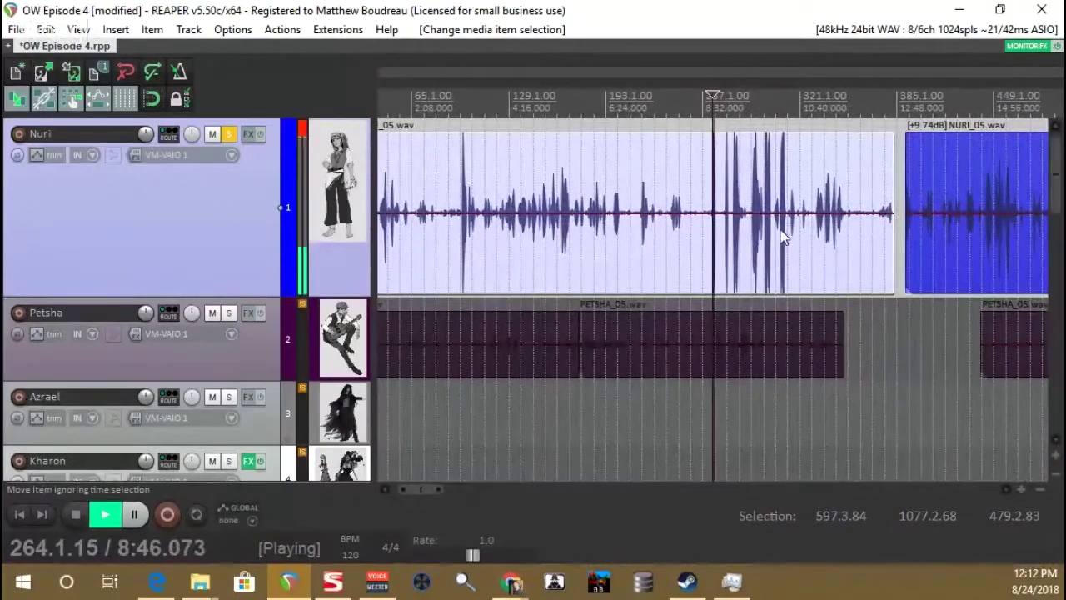
pyautogui.press('space')
pyautogui.click(780, 237)
pyautogui.press('space')
pyautogui.scroll(3, 780, 237)
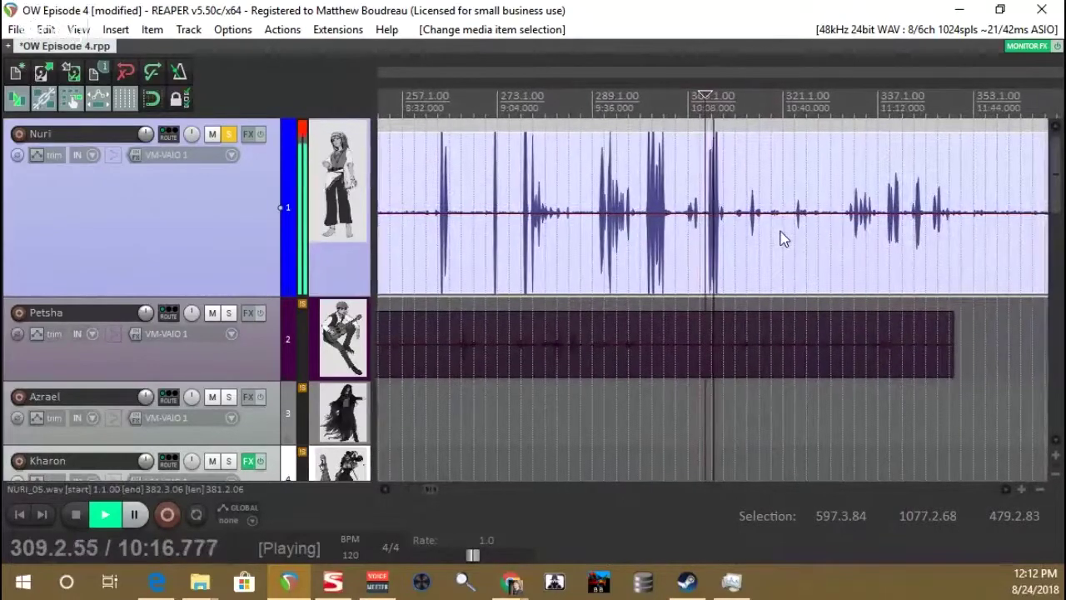
pyautogui.click(750, 230)
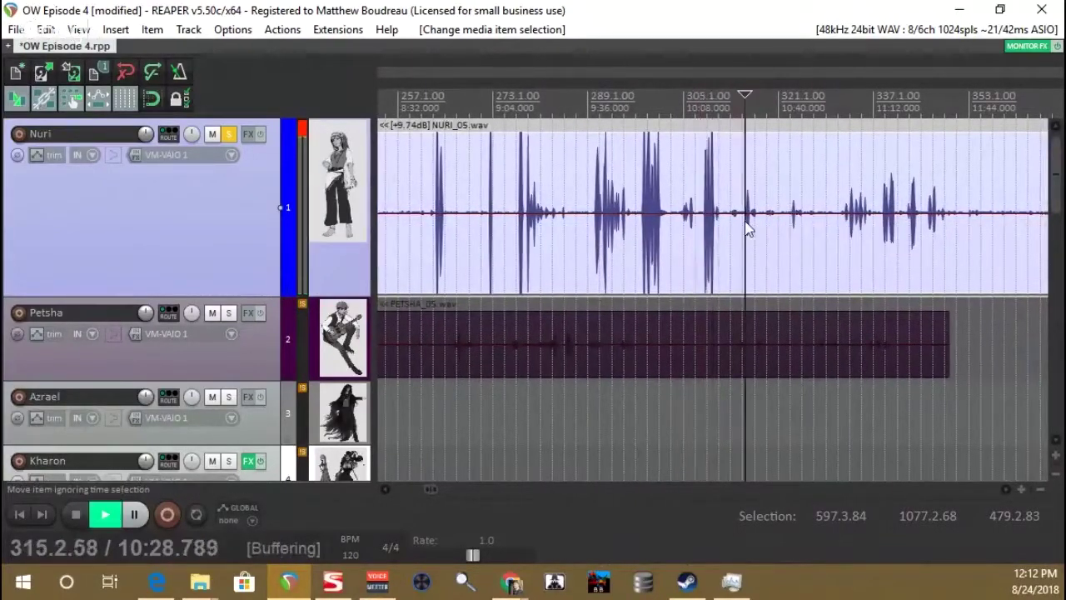
pyautogui.scroll(2, 764, 234)
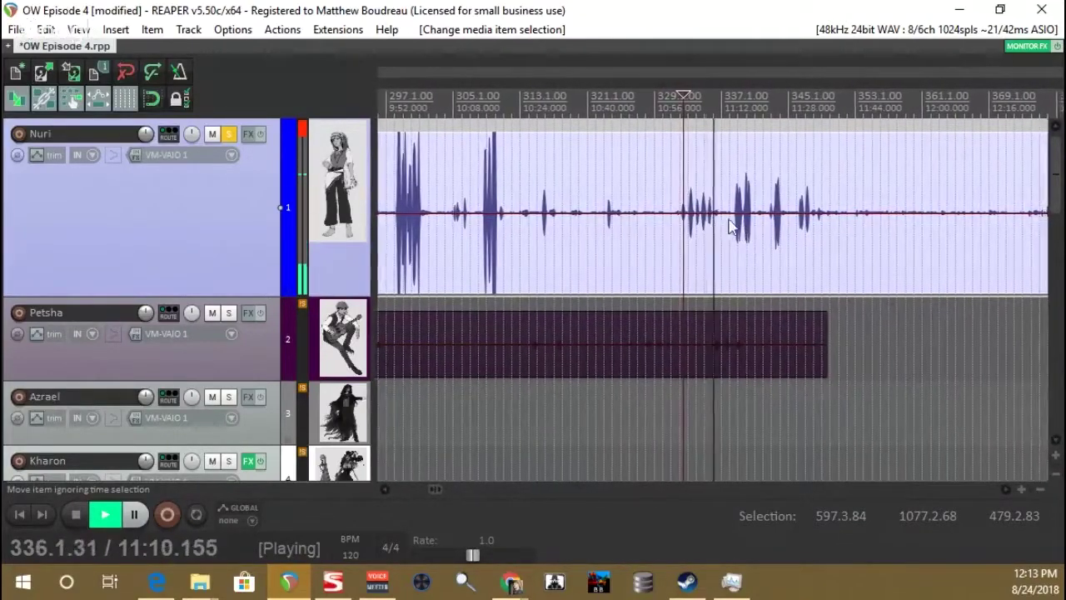
pyautogui.press('space')
pyautogui.click(732, 220)
pyautogui.press('space')
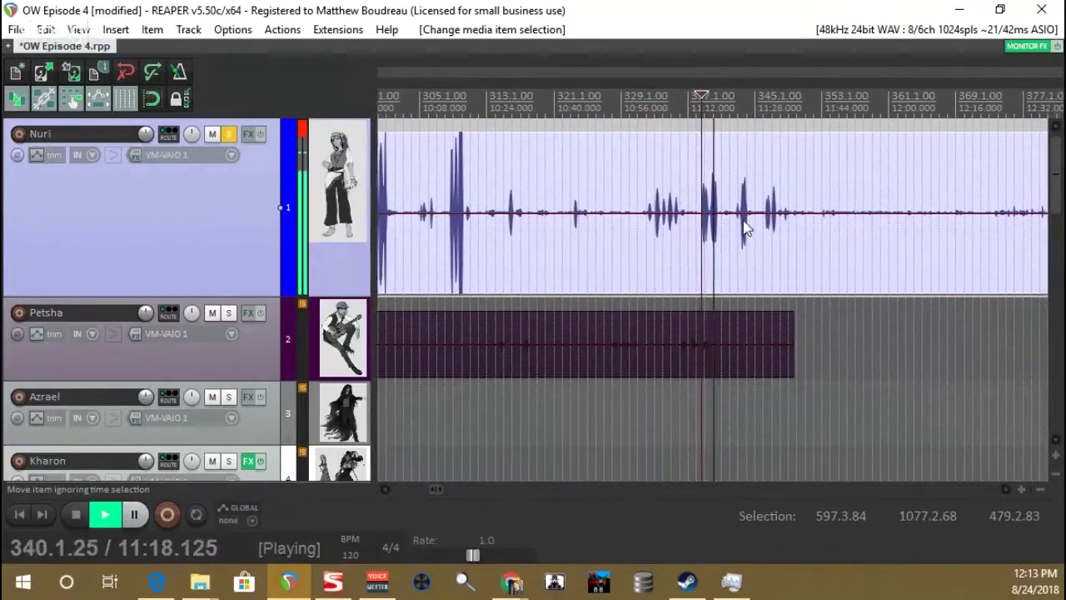
pyautogui.press('space')
pyautogui.click(744, 226)
pyautogui.press('space')
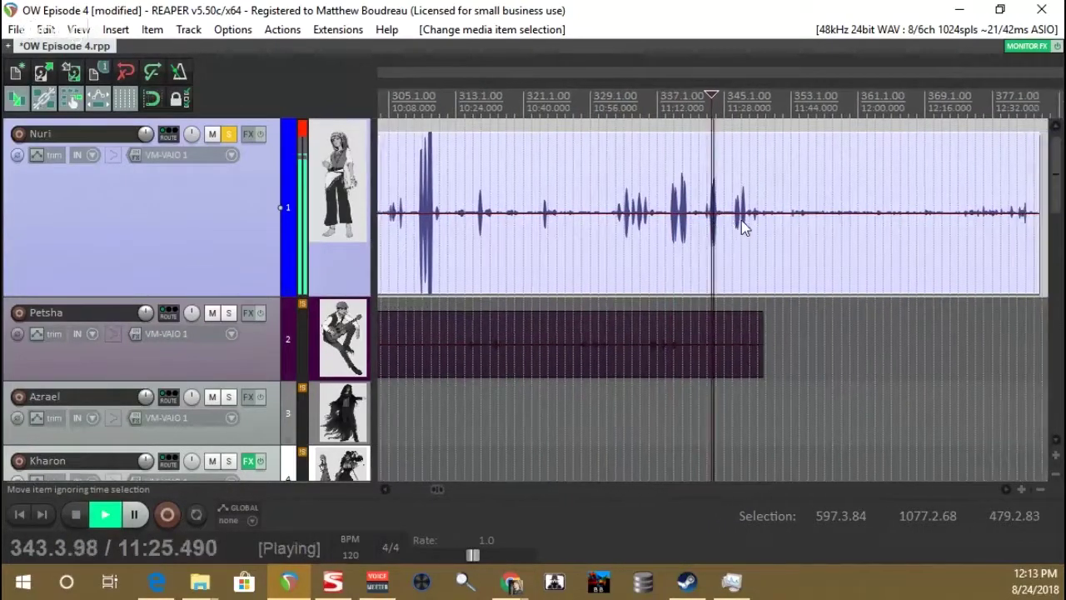
pyautogui.press('space')
pyautogui.click(730, 218)
pyautogui.press('space')
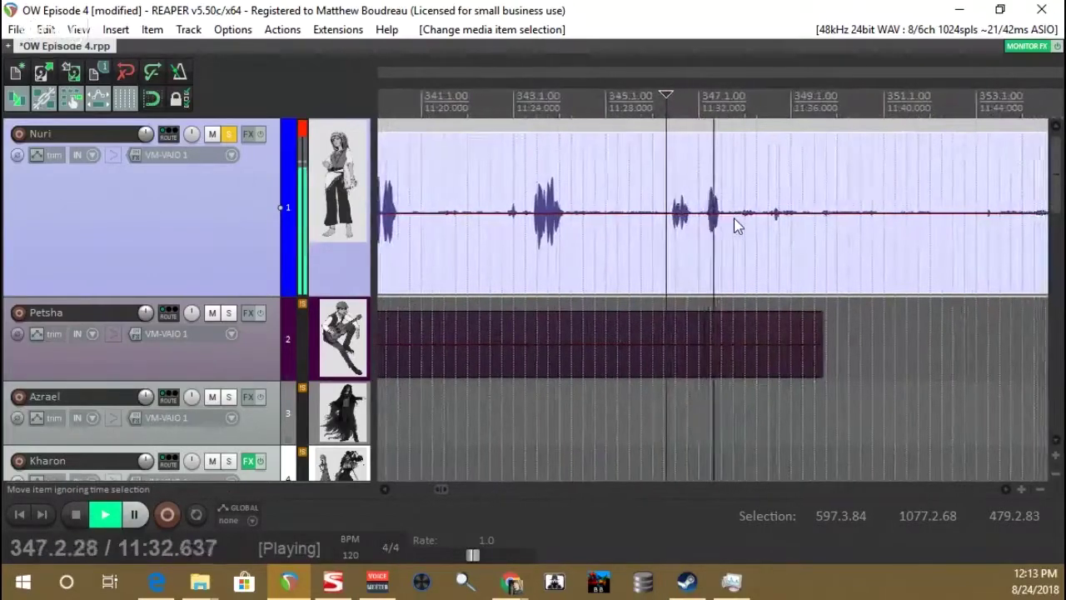
pyautogui.scroll(-3, 736, 226)
pyautogui.press('space')
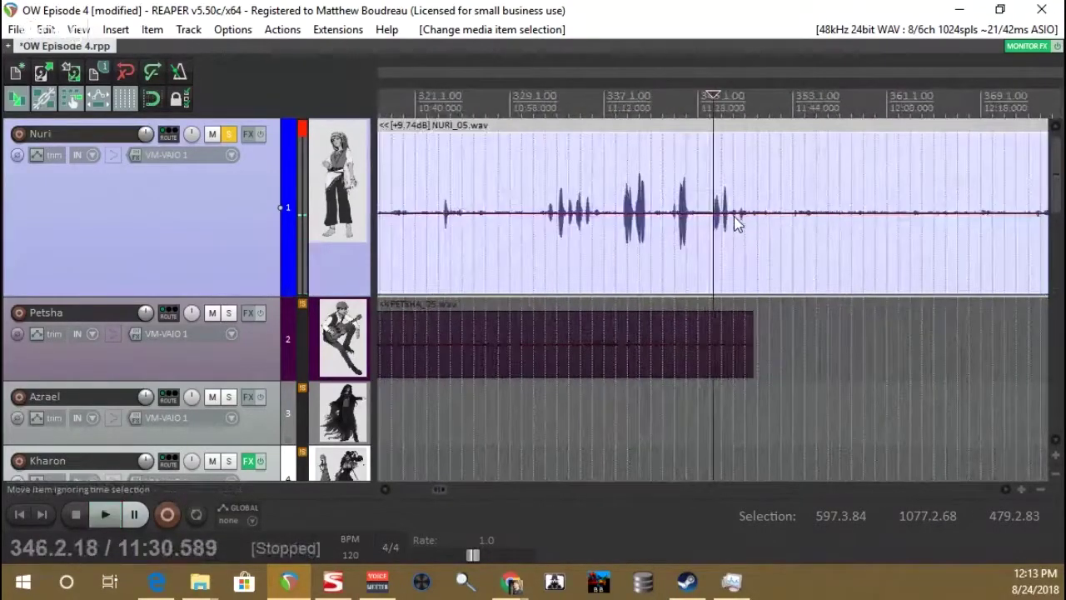
pyautogui.press('space')
pyautogui.scroll(3, 731, 230)
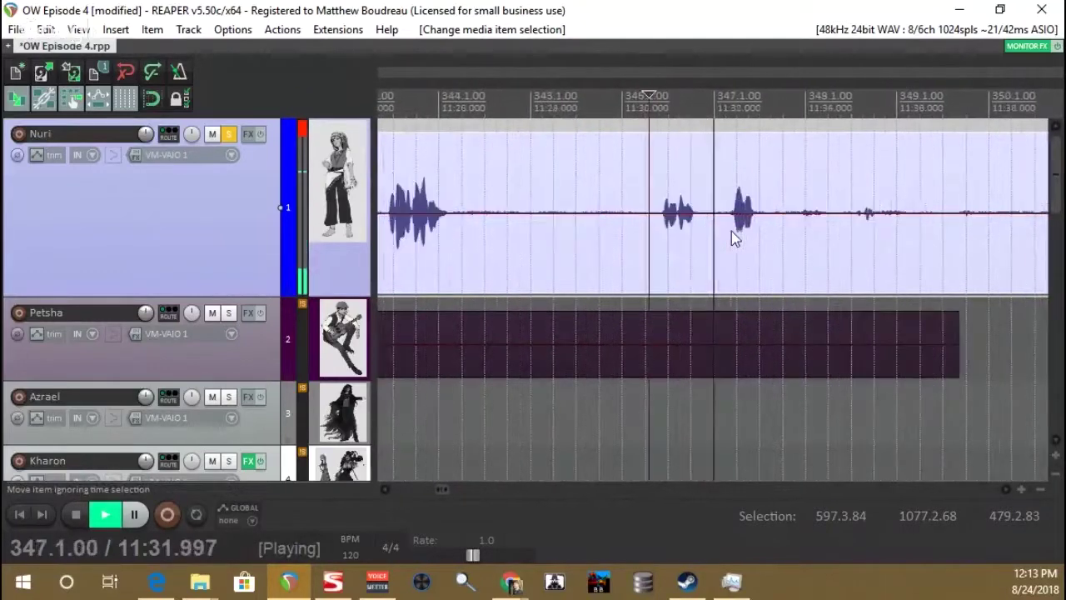
pyautogui.press('space')
pyautogui.scroll(-5, 732, 230)
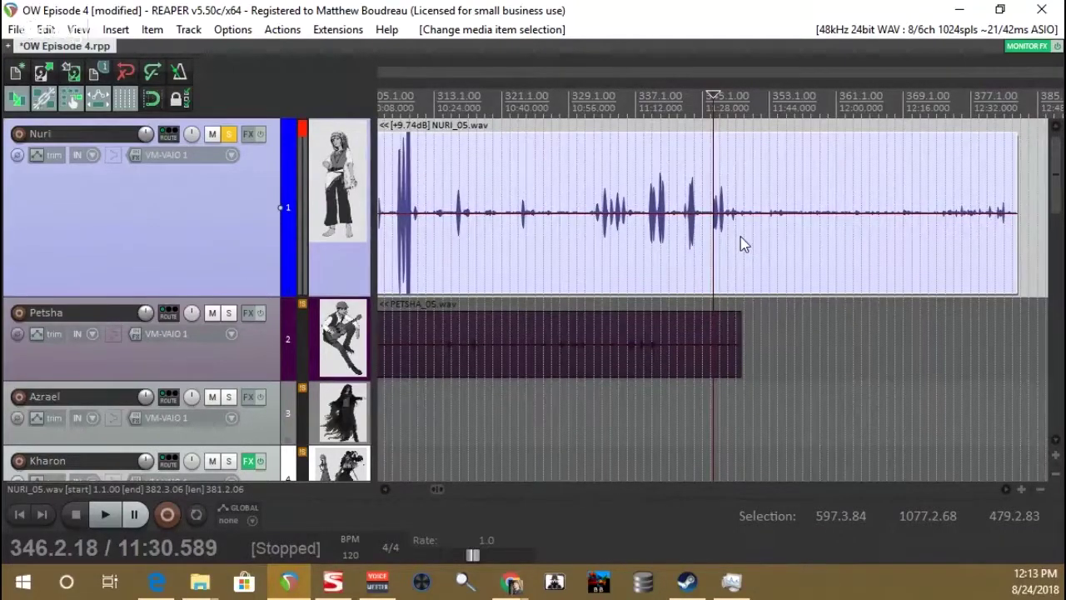
pyautogui.scroll(4, 741, 236)
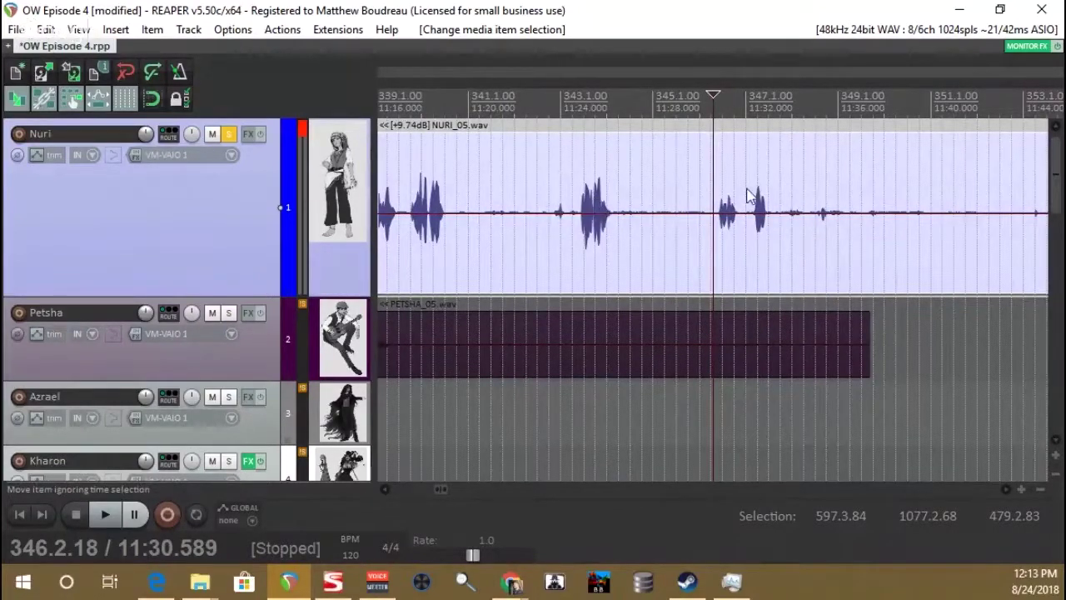
# Step: Split Nuri's item at 347.1.56, right after take one's last phrase
pyautogui.click(752, 231)
pyautogui.scroll(-1, 754, 246)
pyautogui.scroll(2, 753, 242)
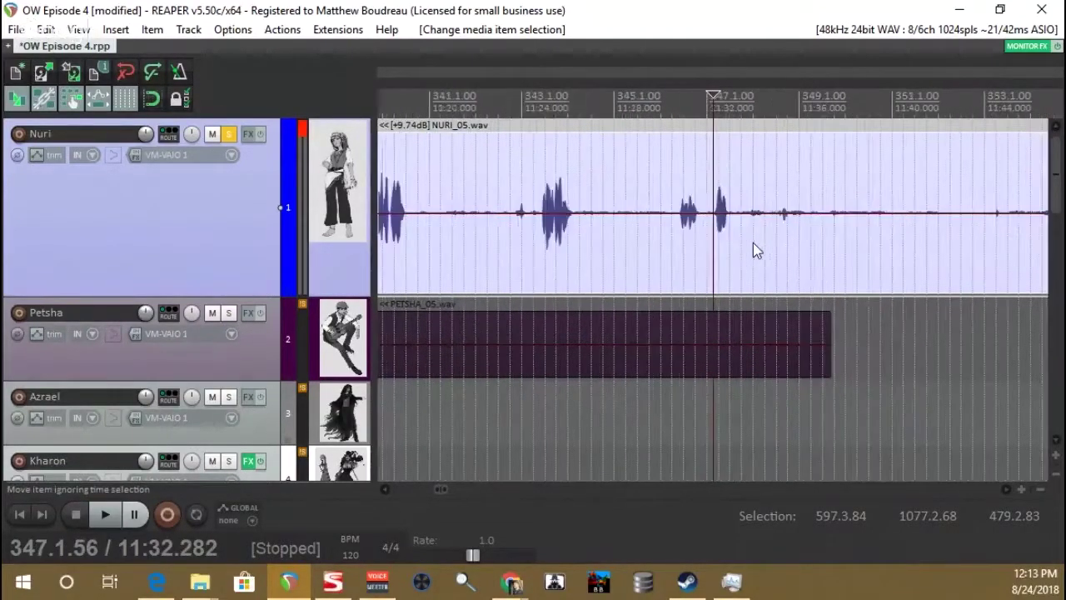
pyautogui.scroll(-1, 753, 243)
pyautogui.scroll(-1, 753, 242)
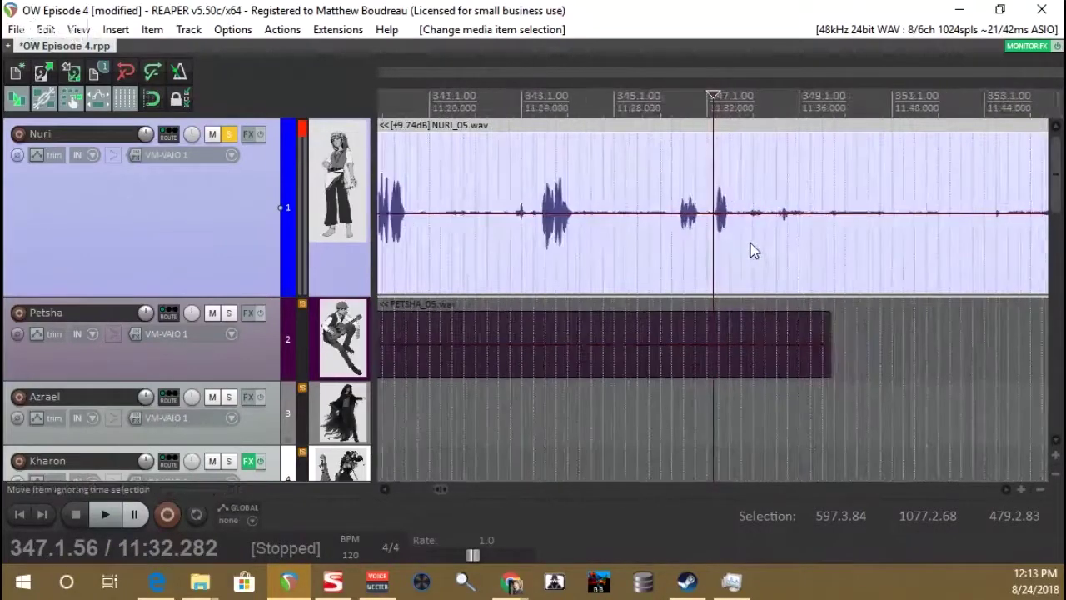
pyautogui.scroll(3, 752, 243)
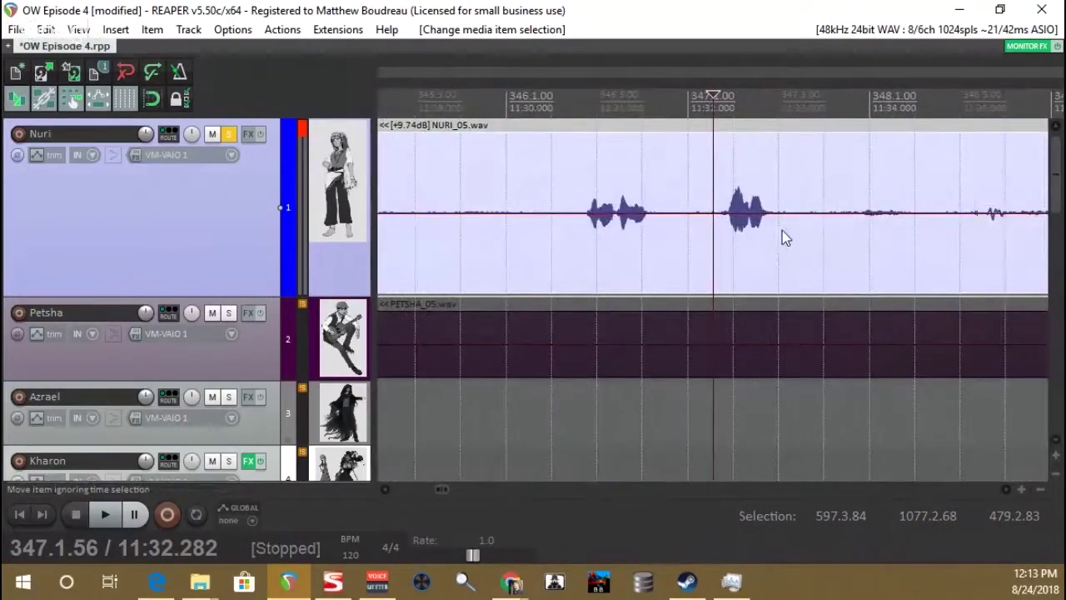
pyautogui.press('s')
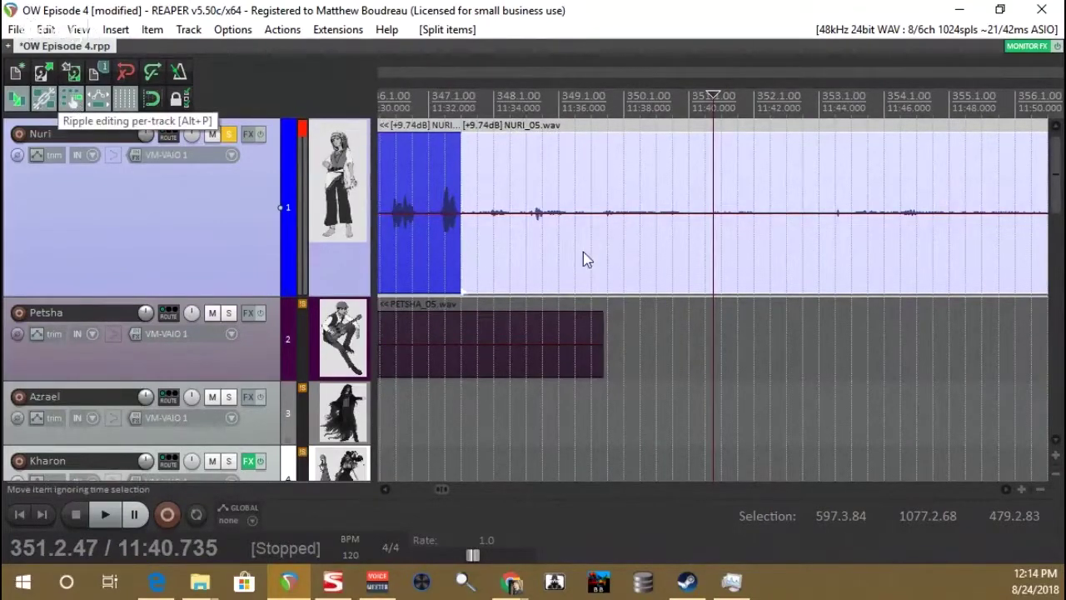
# Step: Delete the gap between Nuri's takes and slide the second take left to close it
pyautogui.scroll(-3, 583, 251)
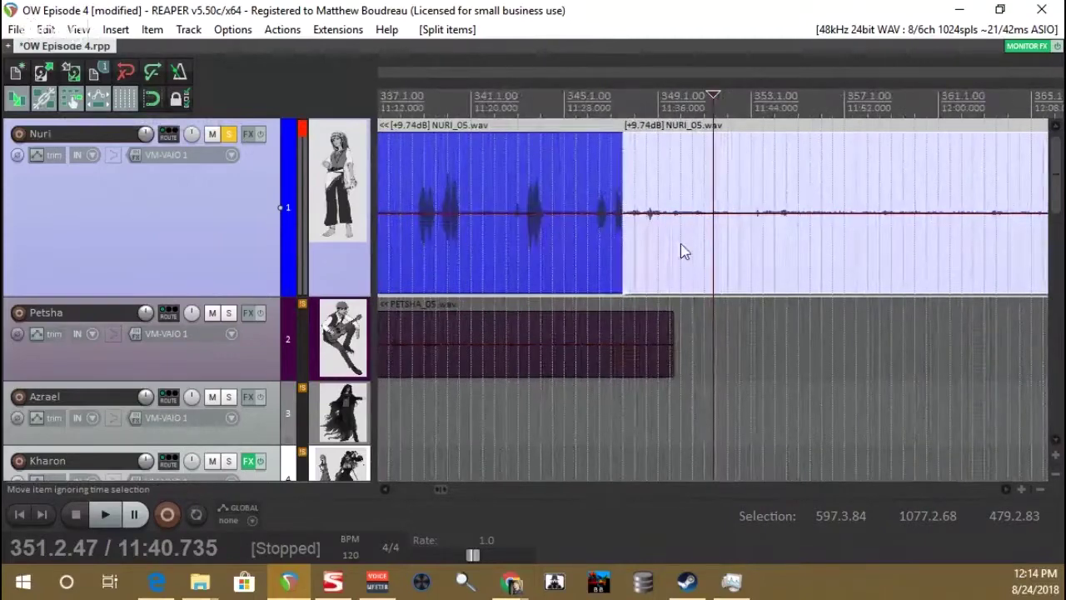
pyautogui.press('Delete')
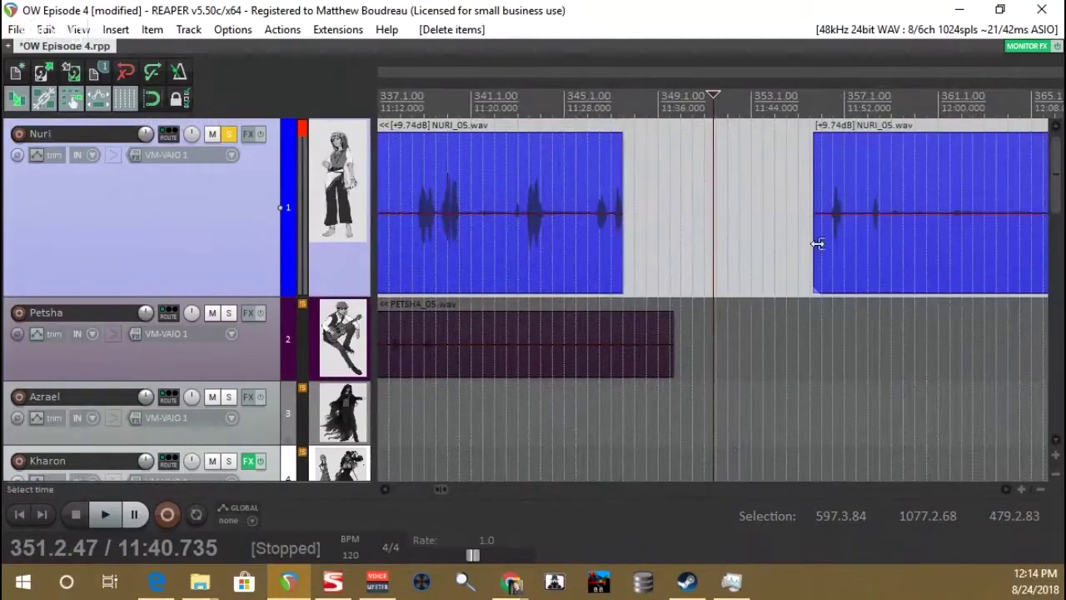
pyautogui.moveTo(869, 255); pyautogui.dragTo(682, 241)
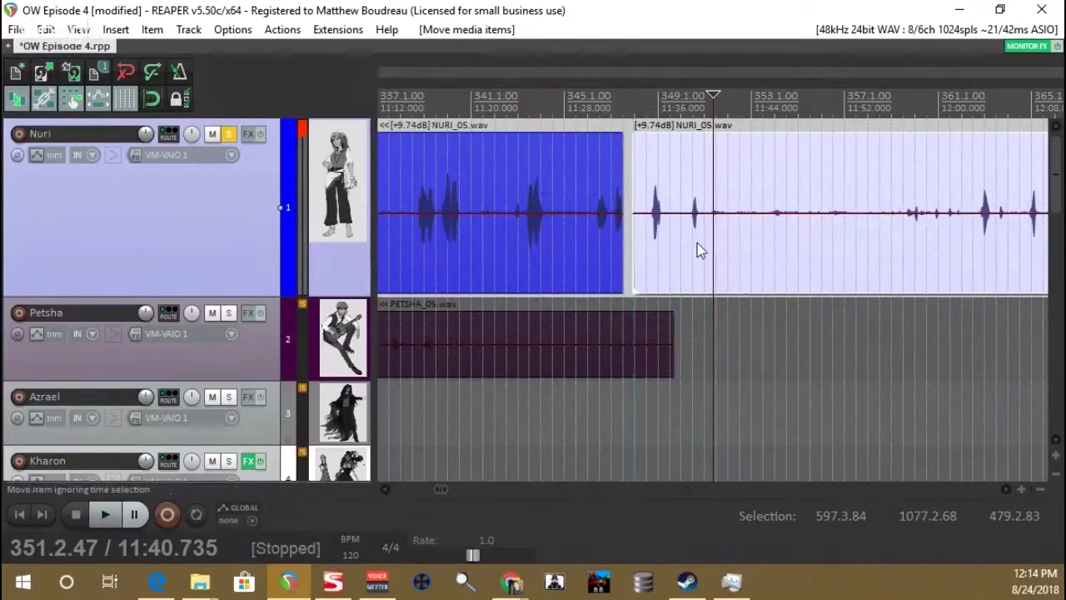
pyautogui.click(654, 255)
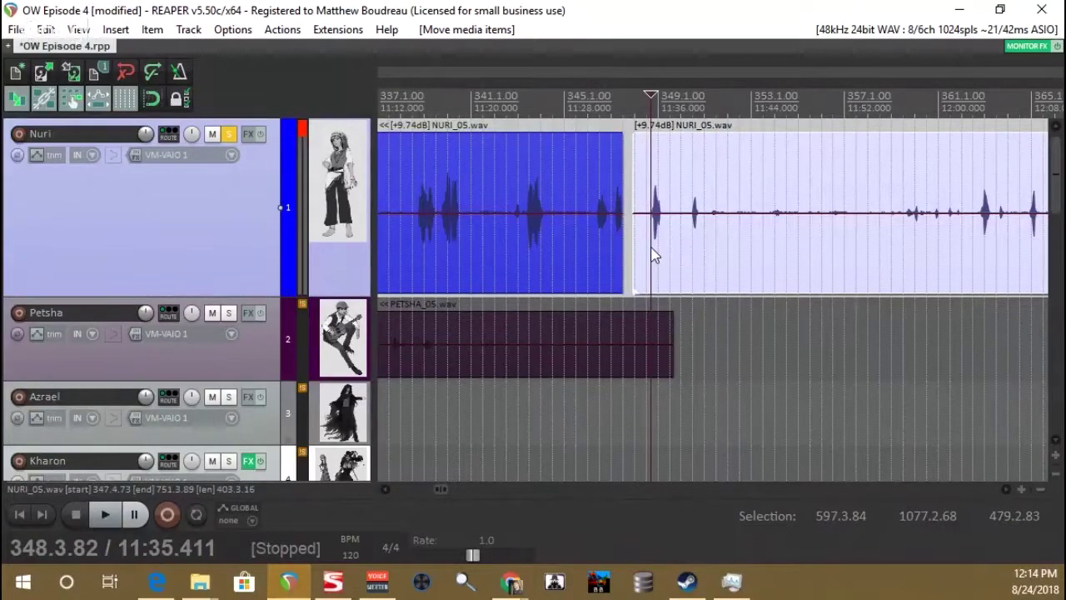
# Step: Preview the join, then trim silence off the second take's start and pull its end in
pyautogui.press('space')
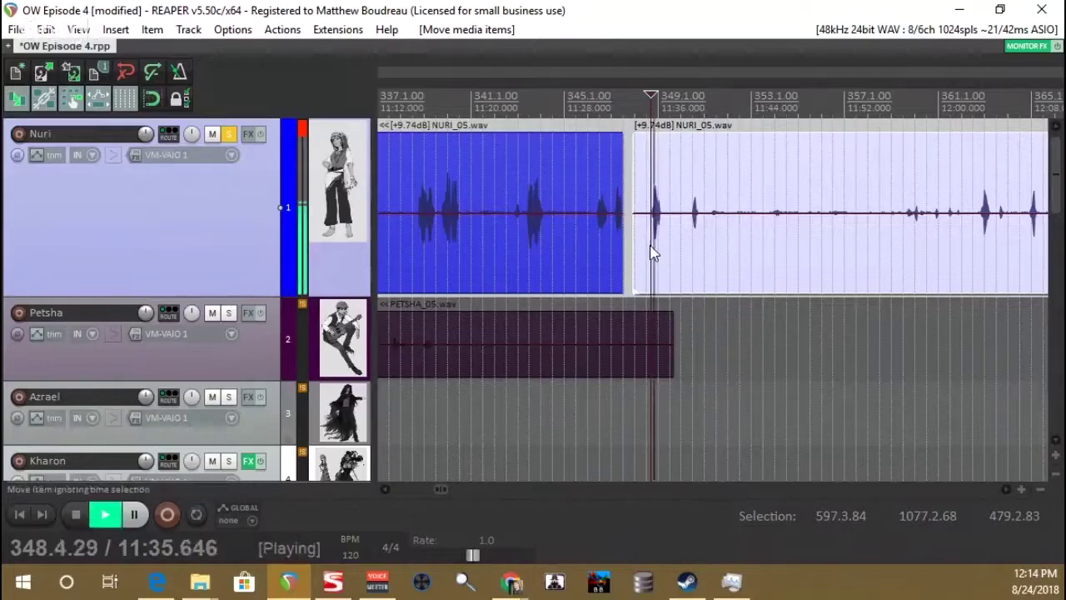
pyautogui.scroll(5, 679, 241)
pyautogui.press('space')
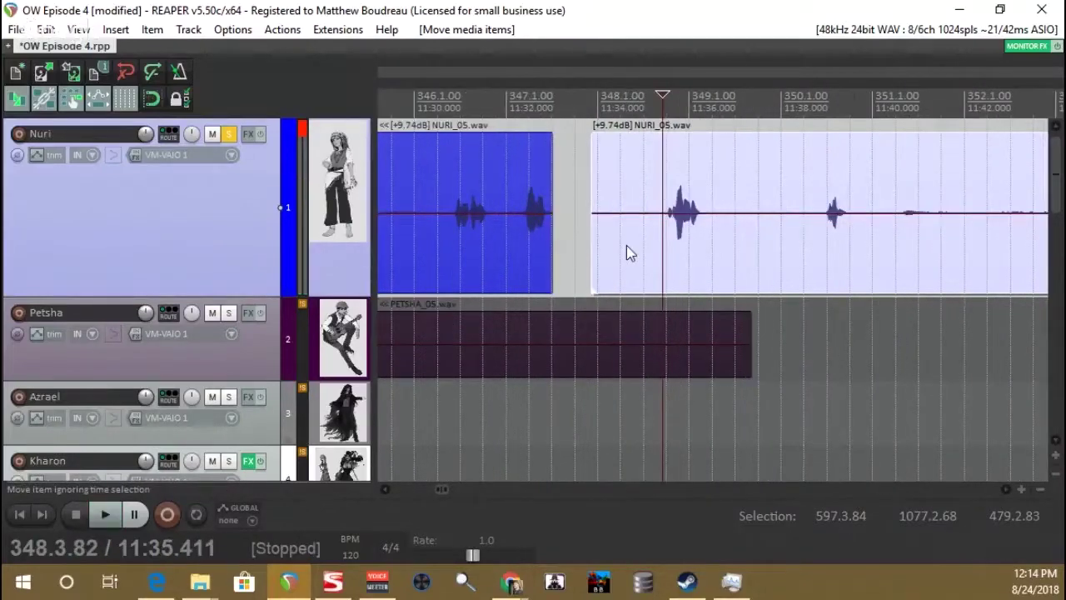
pyautogui.moveTo(593, 254); pyautogui.dragTo(638, 254)
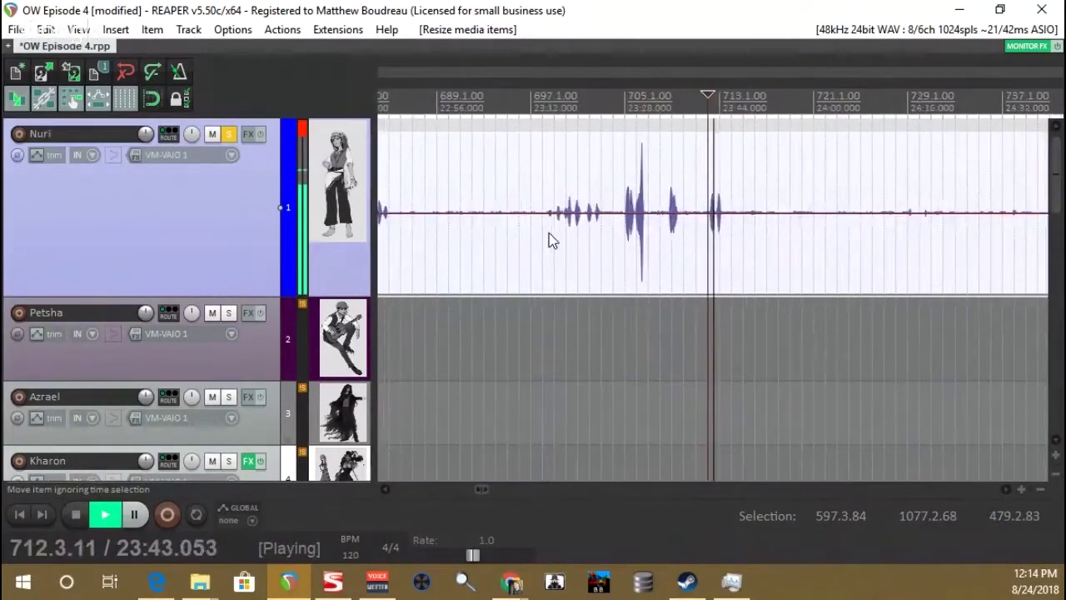
pyautogui.scroll(-5, 549, 241)
pyautogui.press('space')
pyautogui.moveTo(1054, 238); pyautogui.dragTo(723, 258)
# Step: Split after the second take's final phrase and delete the trailing silence past 23:44.99
pyautogui.scroll(3, 741, 257)
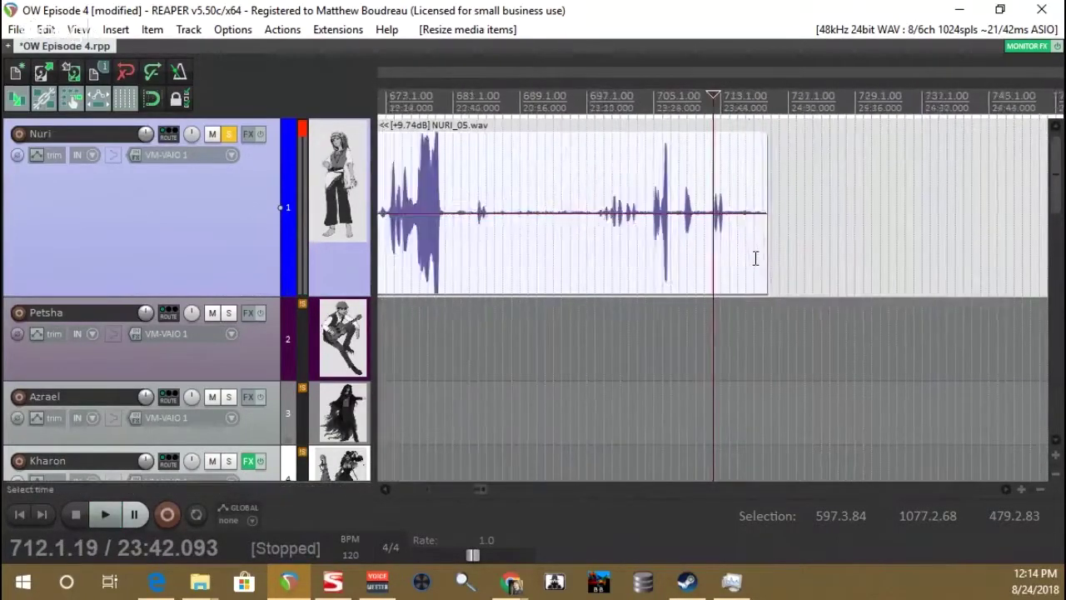
pyautogui.press('space')
pyautogui.scroll(2, 736, 251)
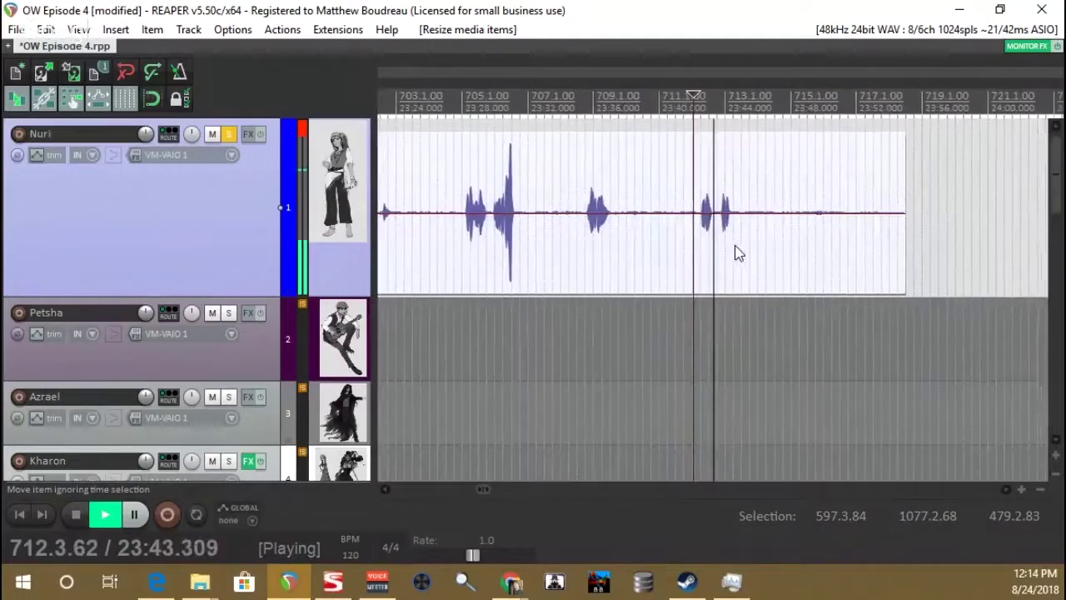
pyautogui.press('space')
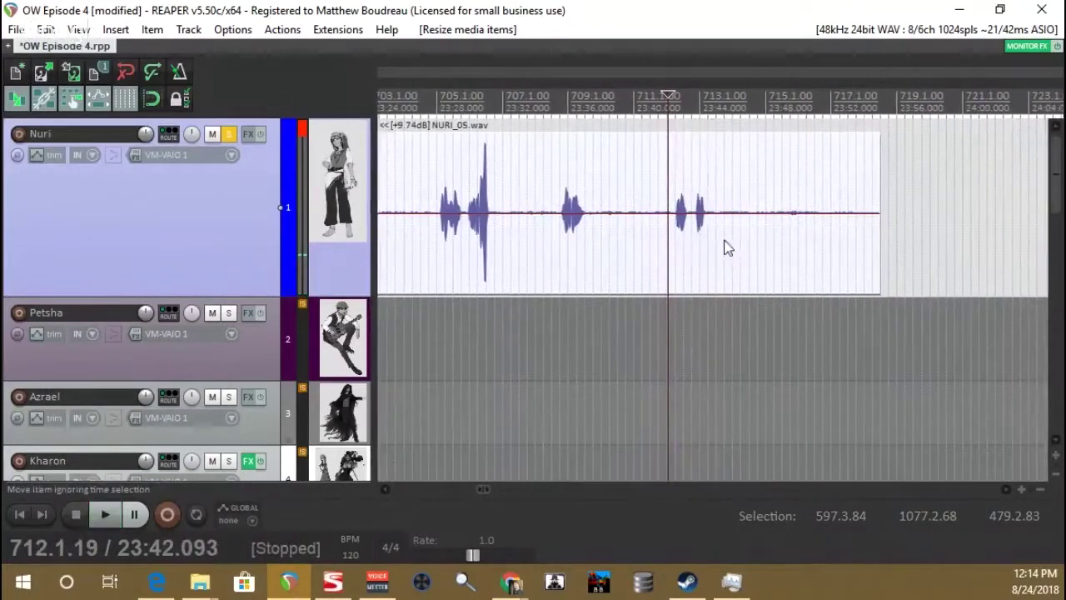
pyautogui.click(719, 242)
pyautogui.click(716, 245)
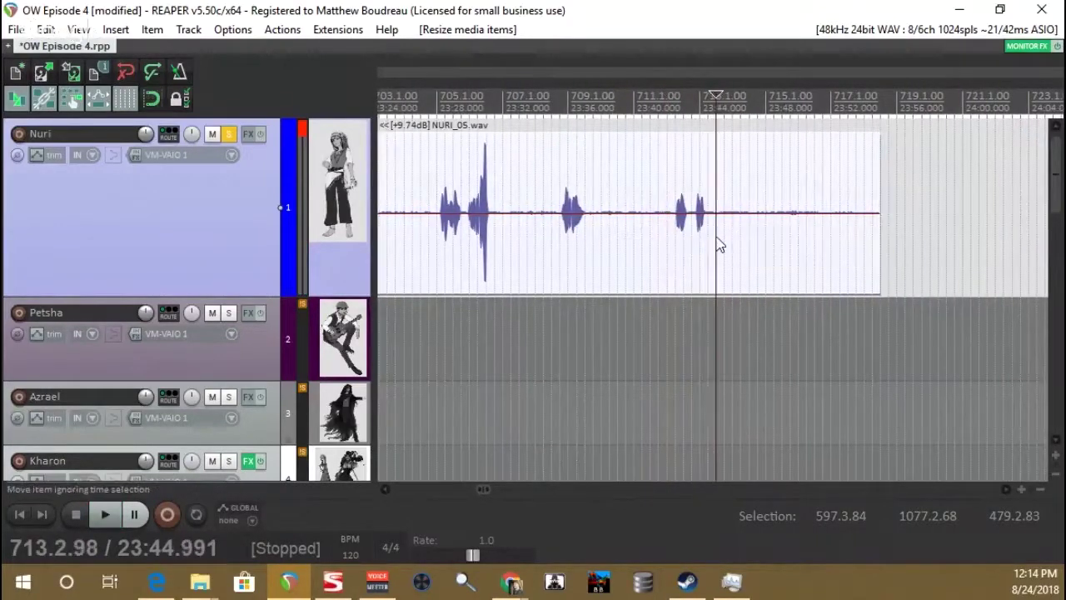
pyautogui.press('s')
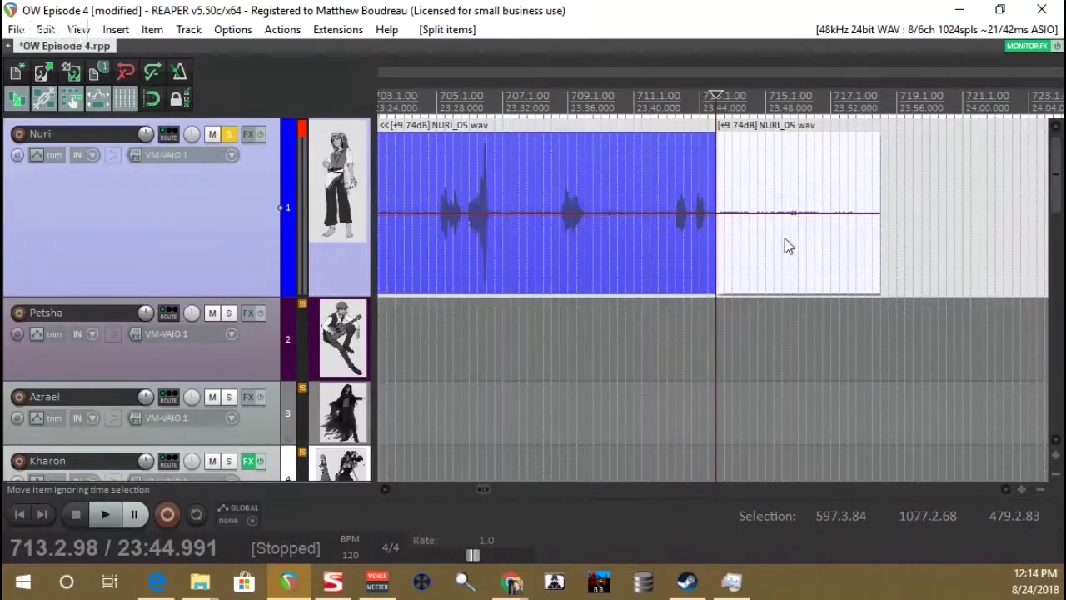
pyautogui.click(786, 245)
pyautogui.press('Delete')
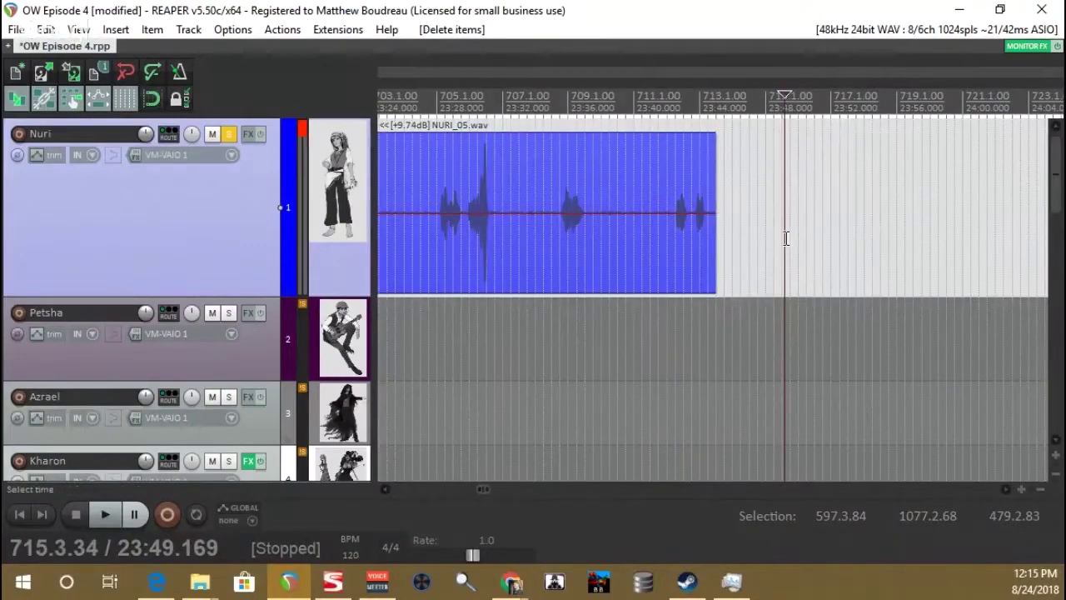
pyautogui.scroll(-8, 786, 238)
pyautogui.scroll(-3, 786, 238)
# Step: Select the second NURI_05.wav item (347.4.68 to 713.2.98) and bring up the Edit menu
pyautogui.click(471, 258)
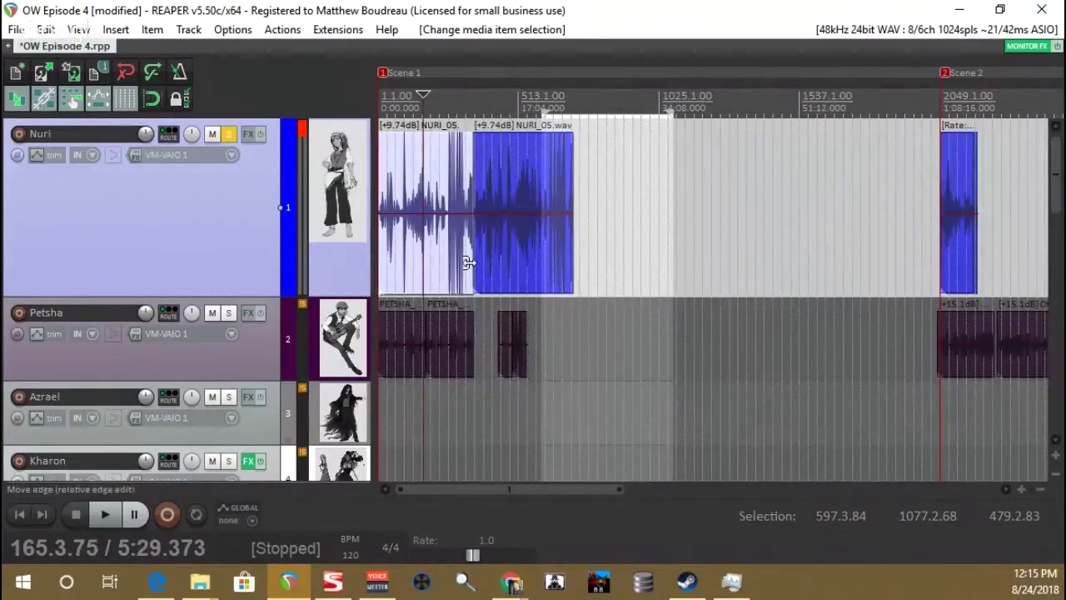
pyautogui.click(429, 271)
pyautogui.click(429, 273)
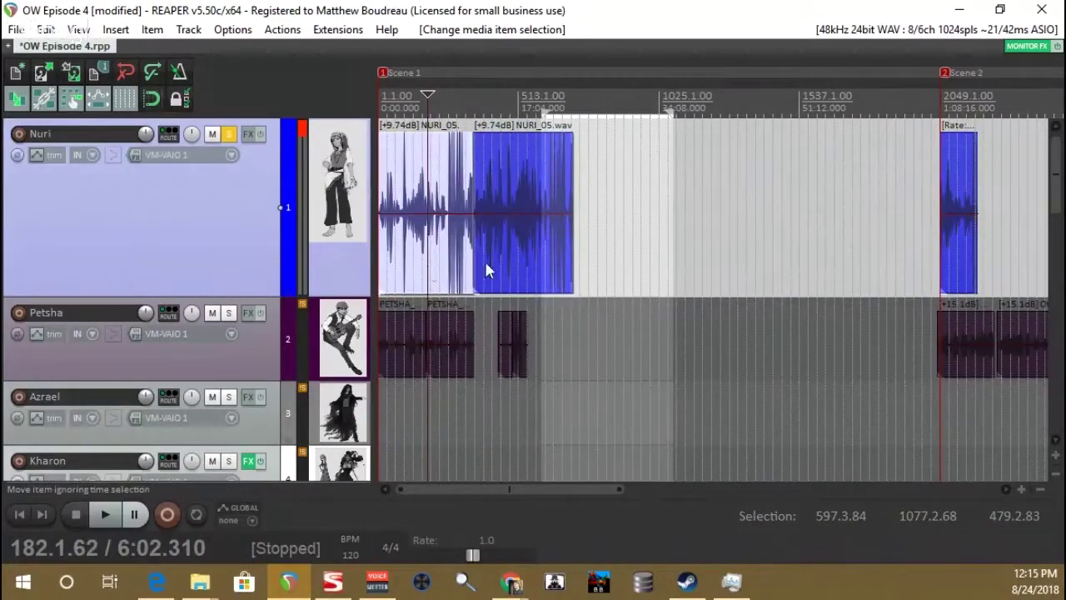
pyautogui.click(519, 259)
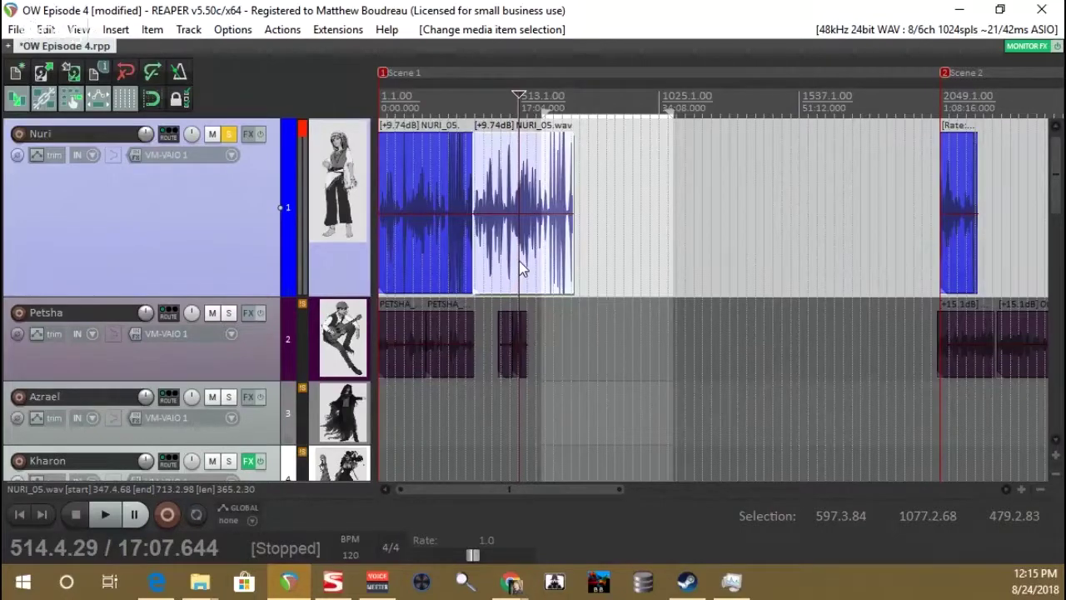
pyautogui.scroll(3, 519, 261)
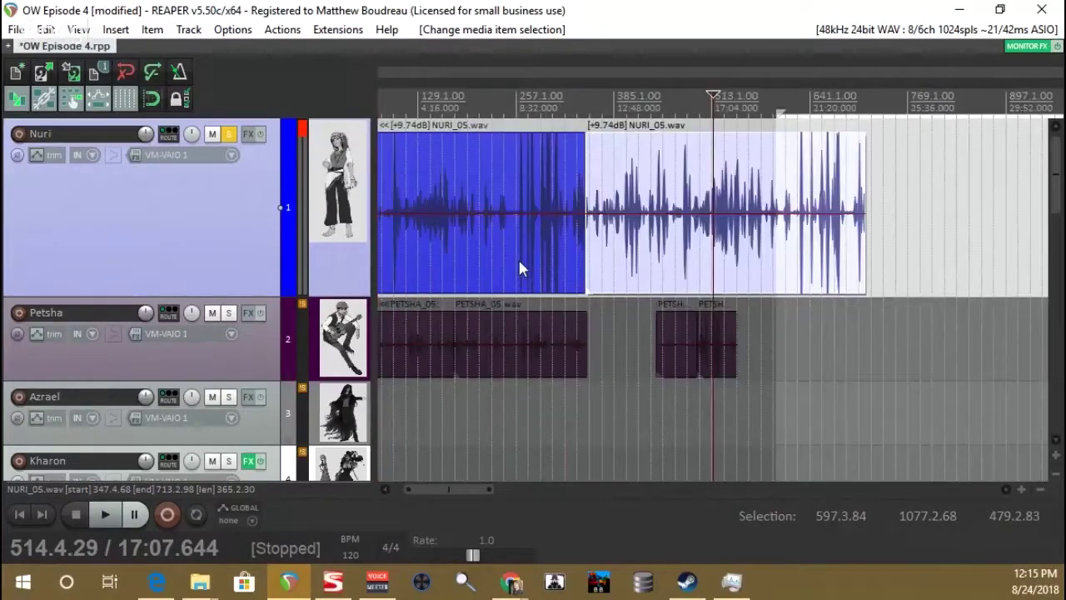
pyautogui.scroll(2, 519, 262)
pyautogui.click(621, 275)
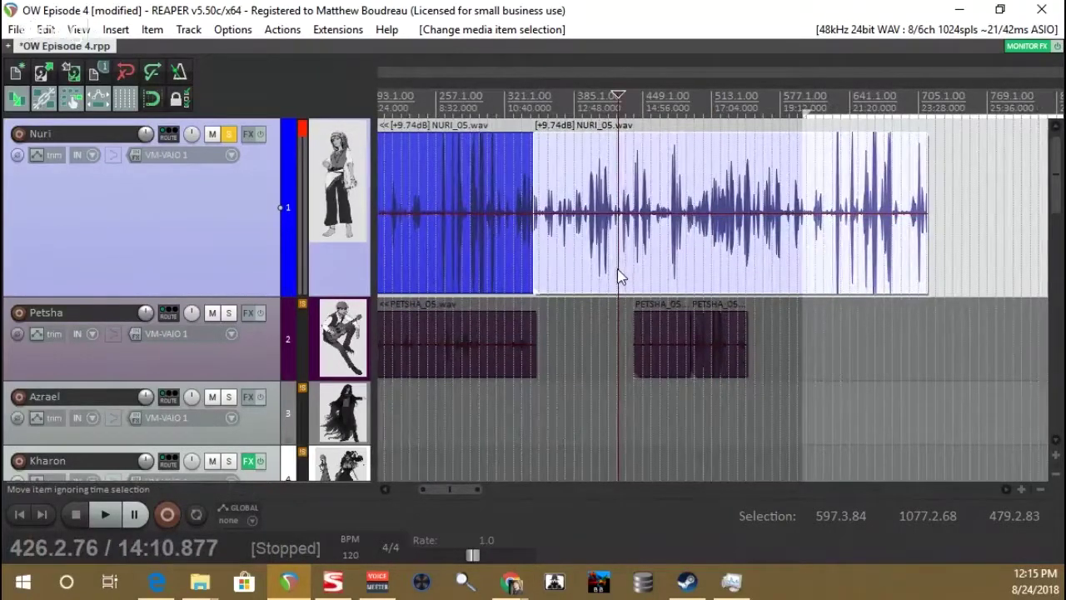
pyautogui.click(46, 30)
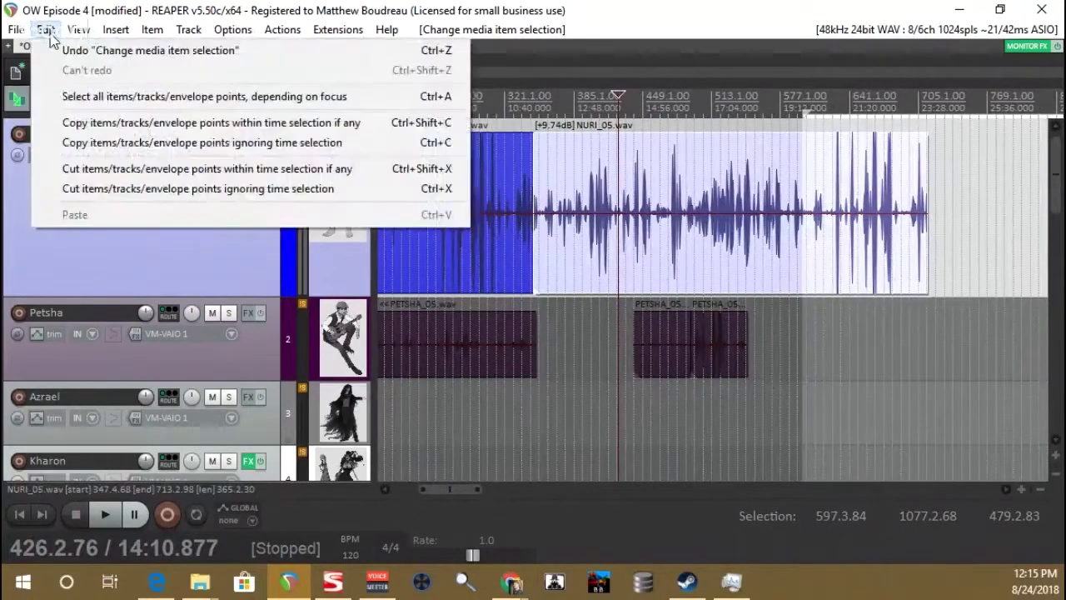
# Step: Cut the second Nuri item and paste it into the first item as Take 2/2
pyautogui.click(95, 190)
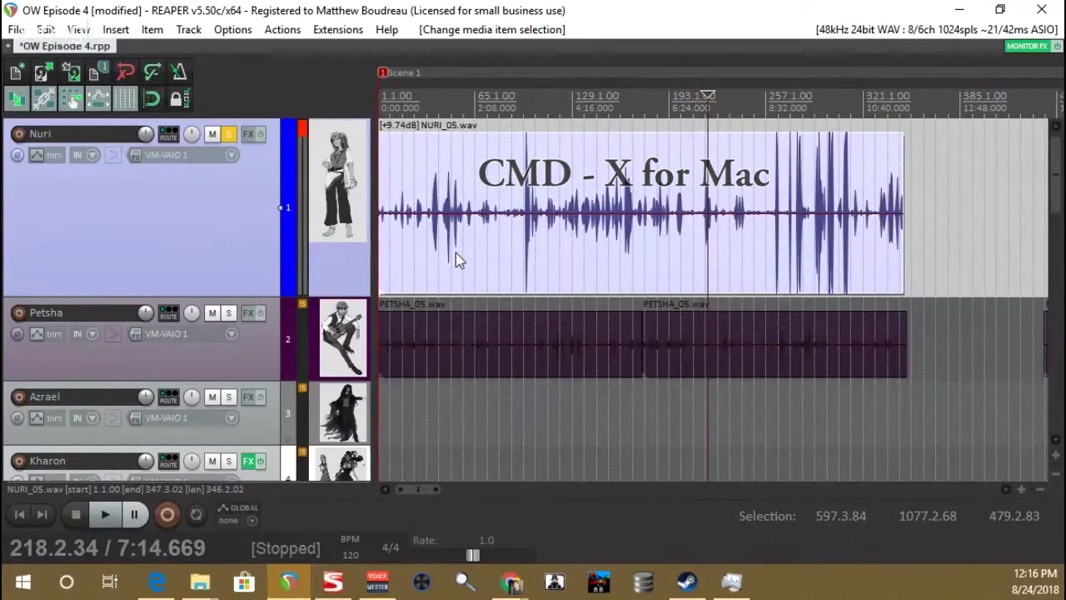
pyautogui.rightClick(456, 254)
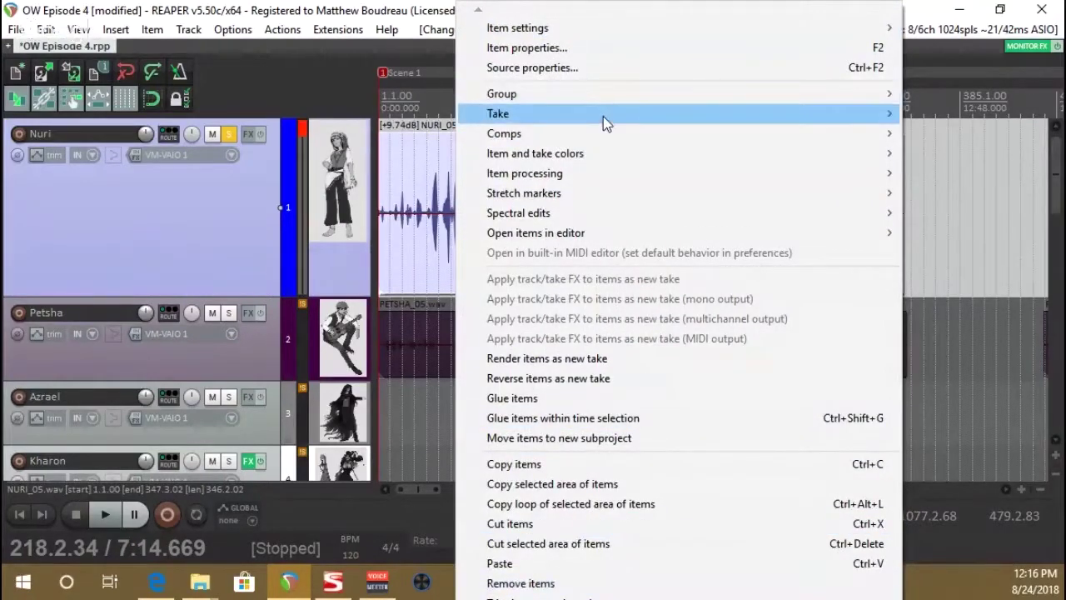
pyautogui.moveTo(604, 122)
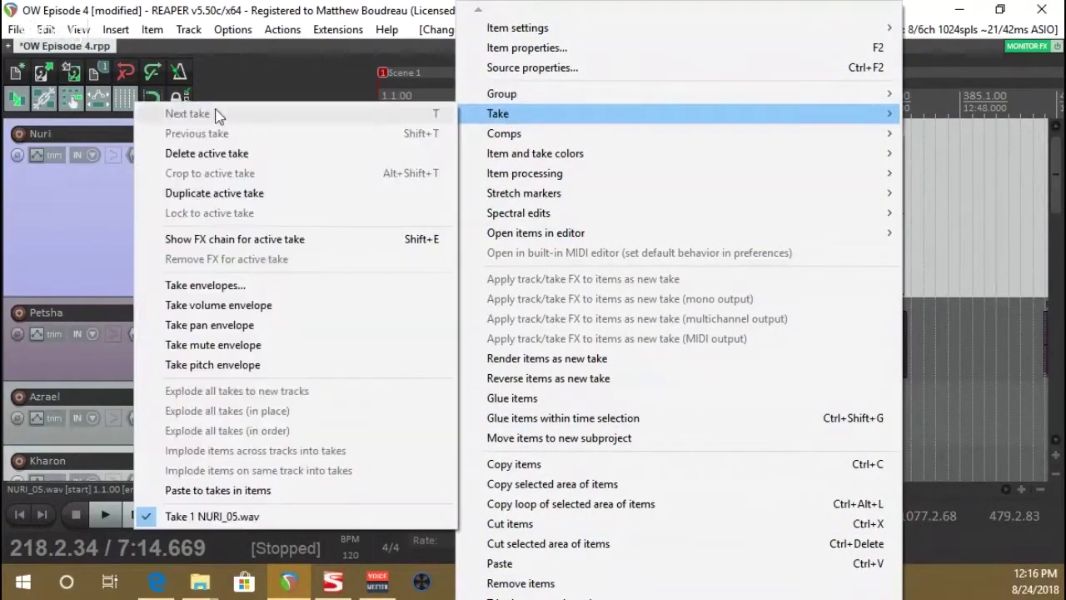
pyautogui.click(222, 493)
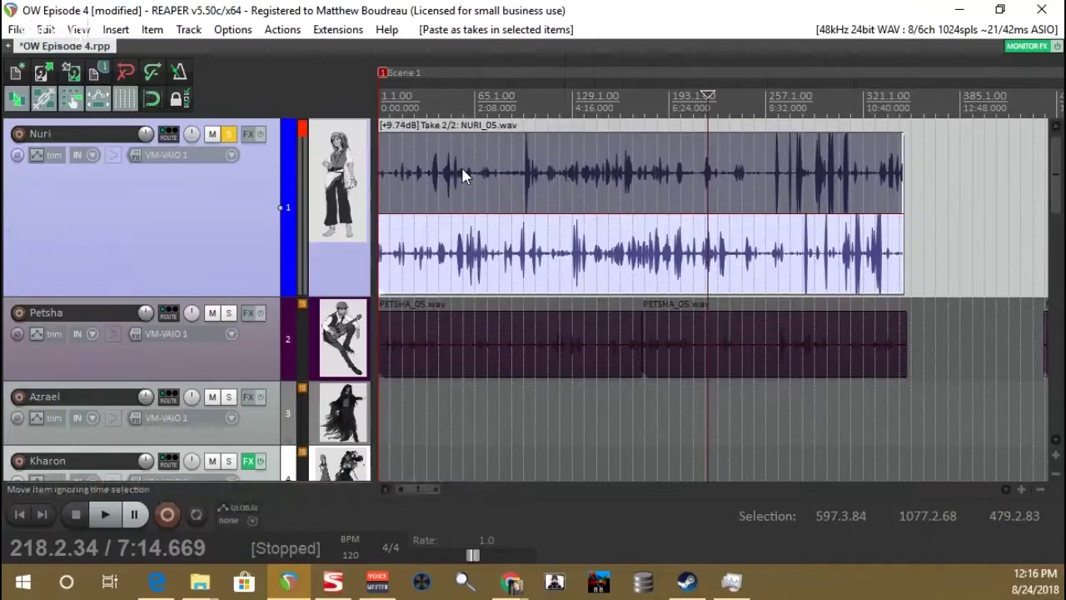
# Step: Make the upper take active and play it from the project start
pyautogui.scroll(2, 469, 246)
pyautogui.click(505, 192)
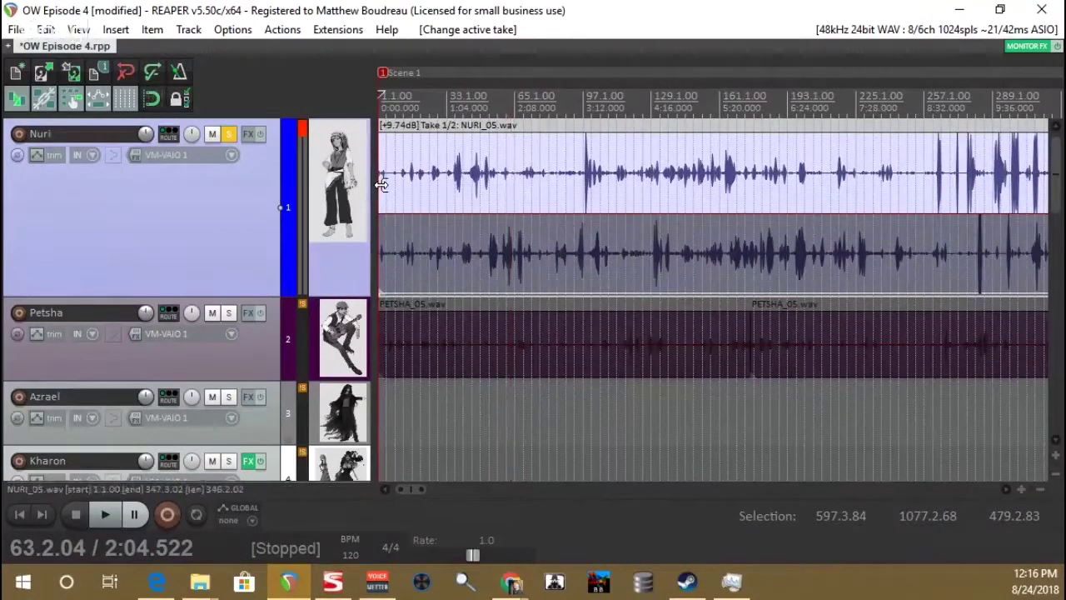
pyautogui.press('Home')
pyautogui.press('space')
pyautogui.scroll(2, 396, 233)
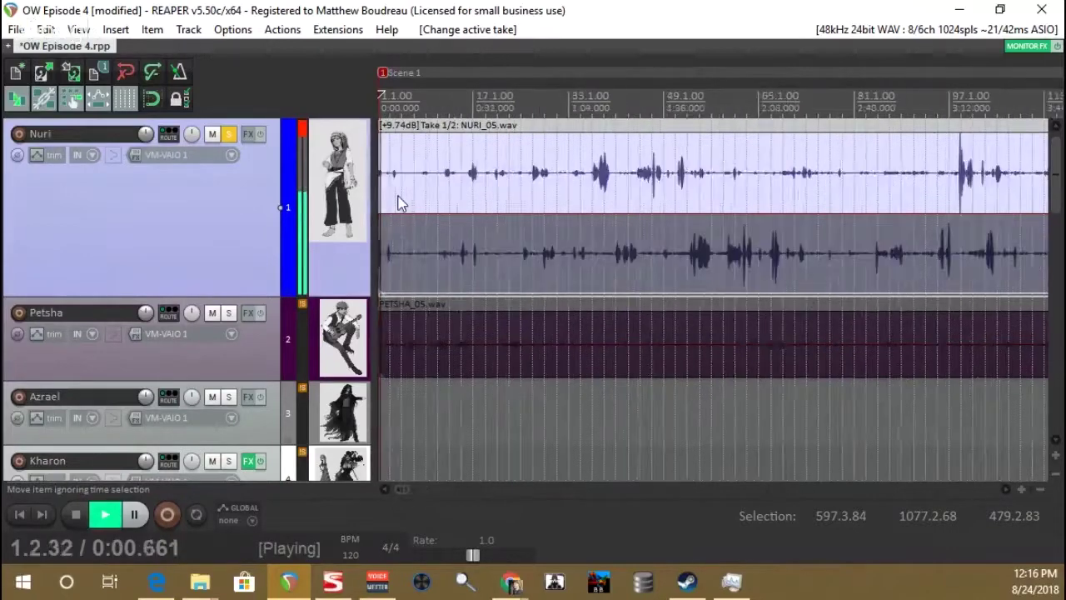
pyautogui.press('space')
# Step: Activate Take 2, play it from the start, then make Take 1 active again
pyautogui.click(390, 274)
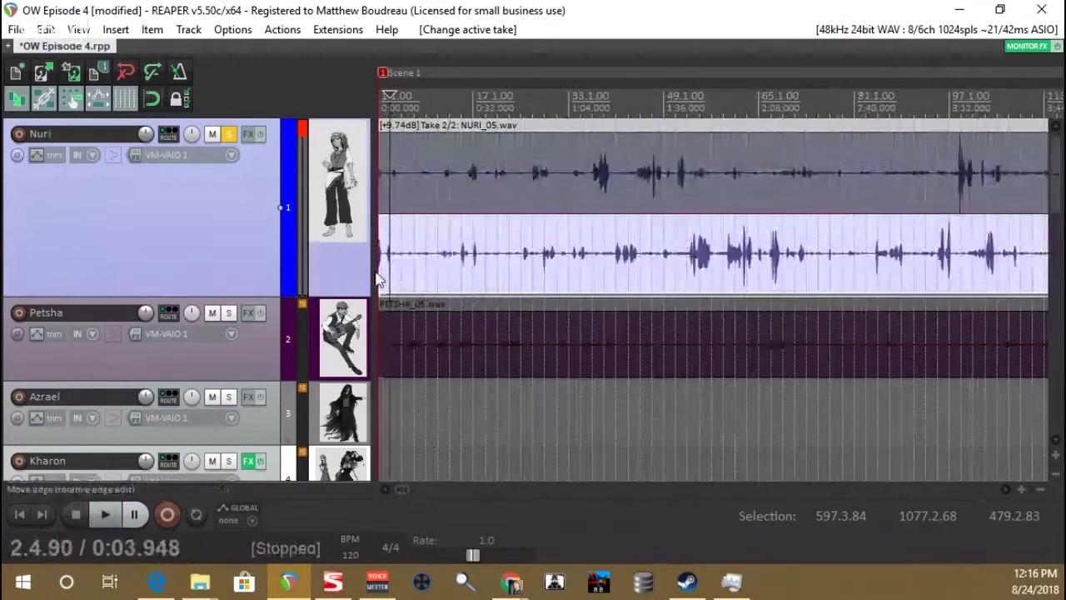
pyautogui.press('Home')
pyautogui.press('space')
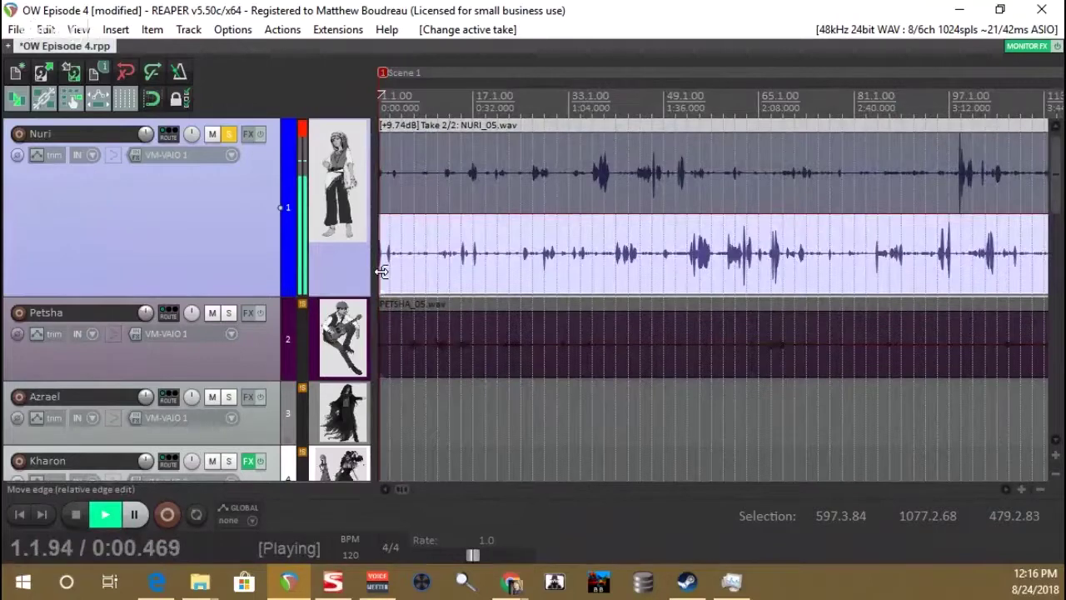
pyautogui.press('space')
pyautogui.scroll(3, 393, 258)
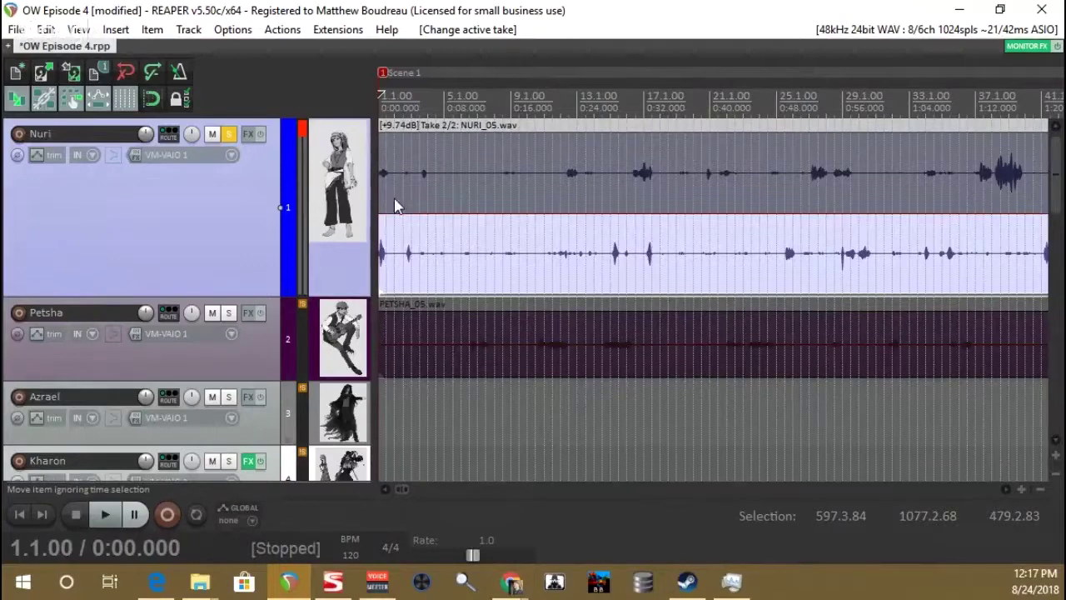
pyautogui.scroll(-4, 400, 208)
pyautogui.click(489, 194)
pyautogui.scroll(-5, 547, 214)
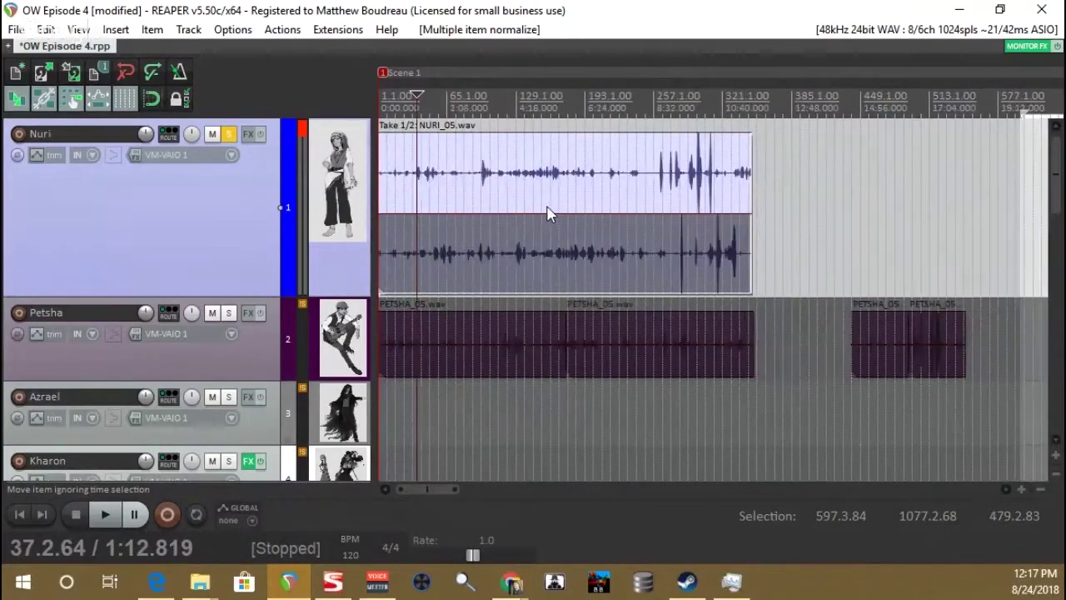
# Step: With take one active, split Nuri's item near 8:31 and again at about 3:15 (measure 97)
pyautogui.click(661, 187)
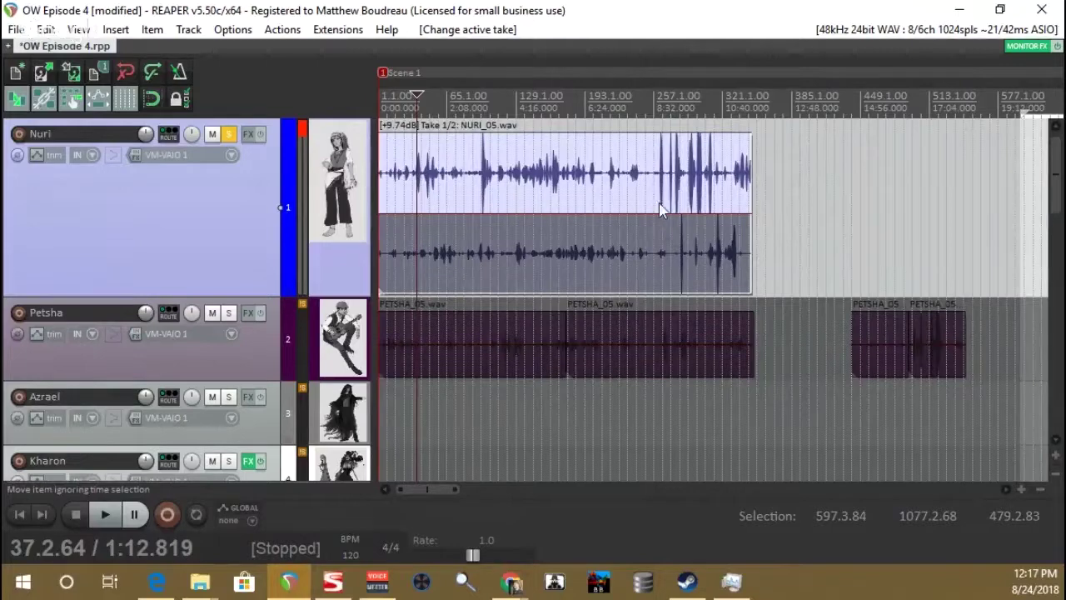
pyautogui.click(658, 209)
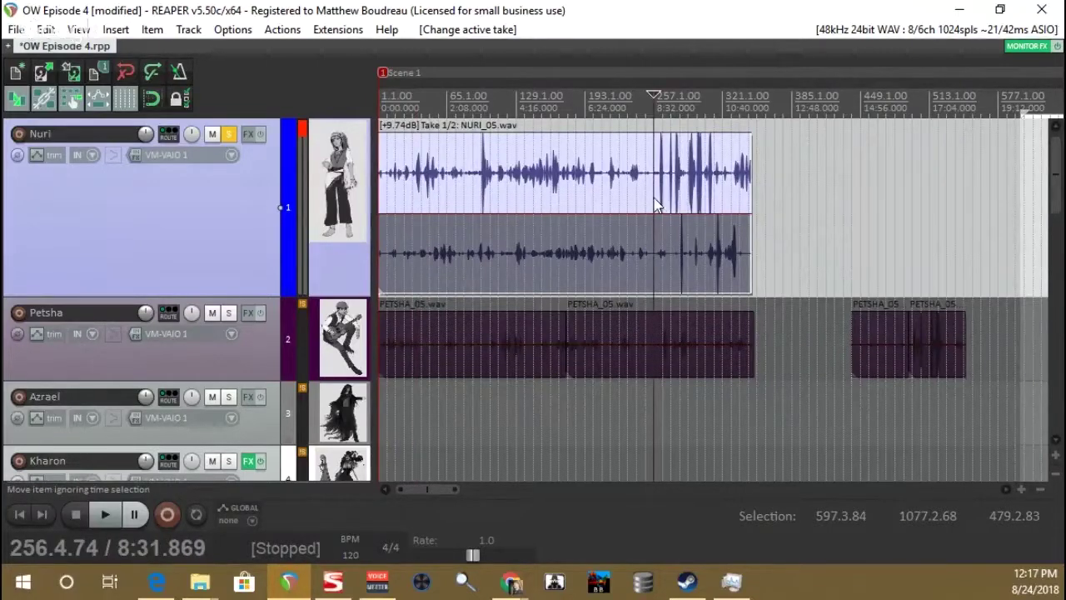
pyautogui.press('s')
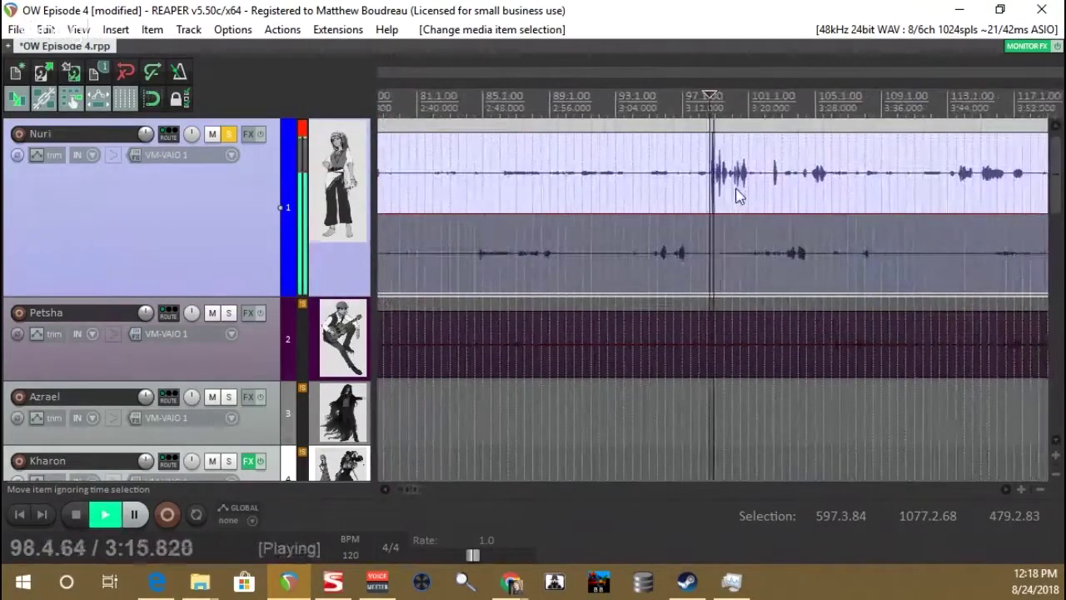
pyautogui.scroll(6, 736, 196)
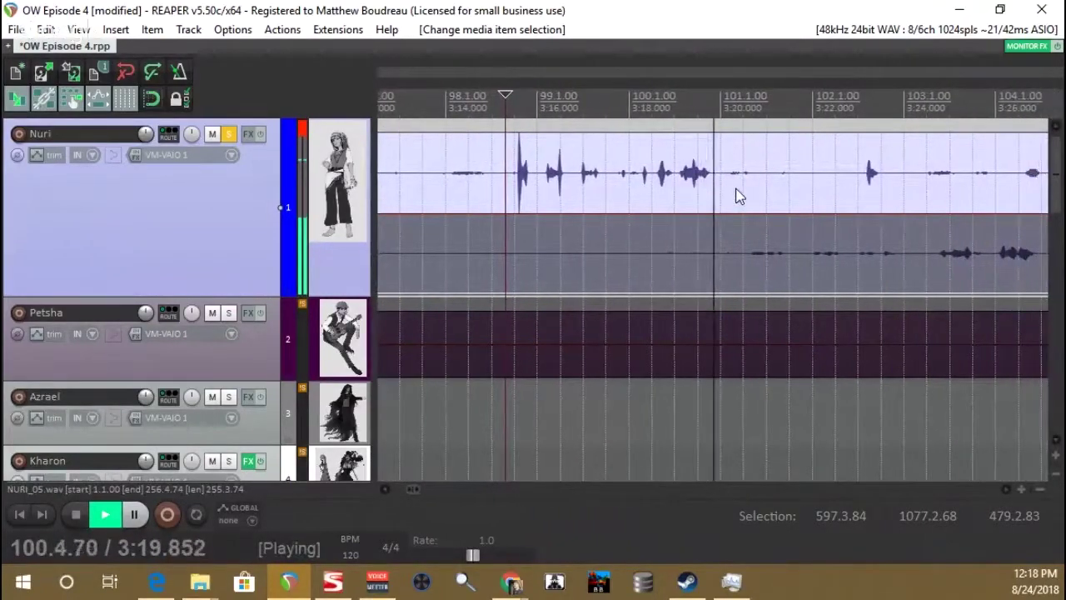
pyautogui.press('space')
pyautogui.scroll(-3, 736, 196)
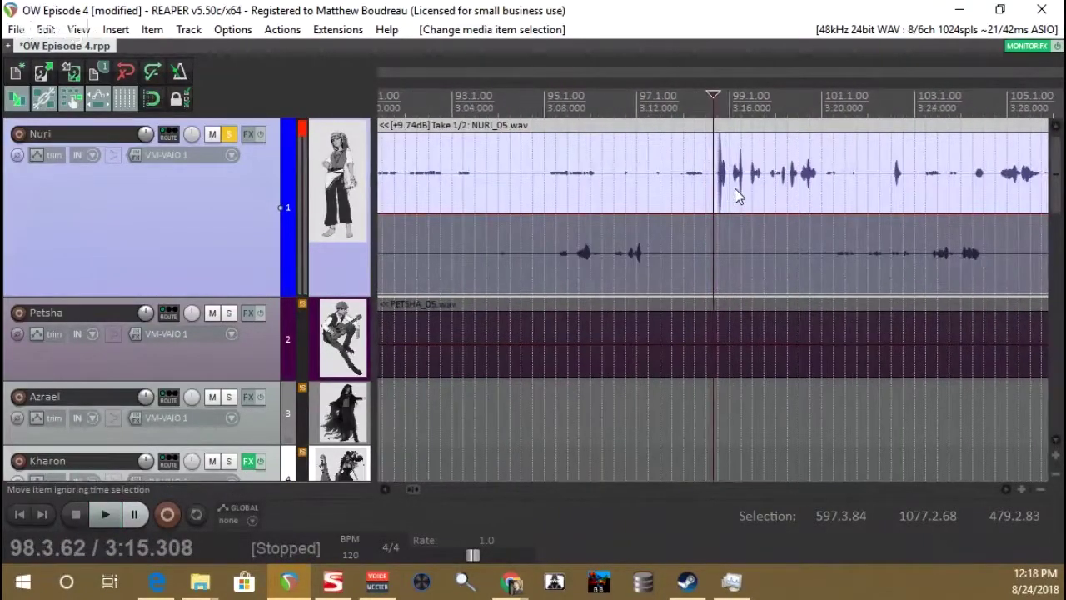
pyautogui.scroll(-2, 736, 196)
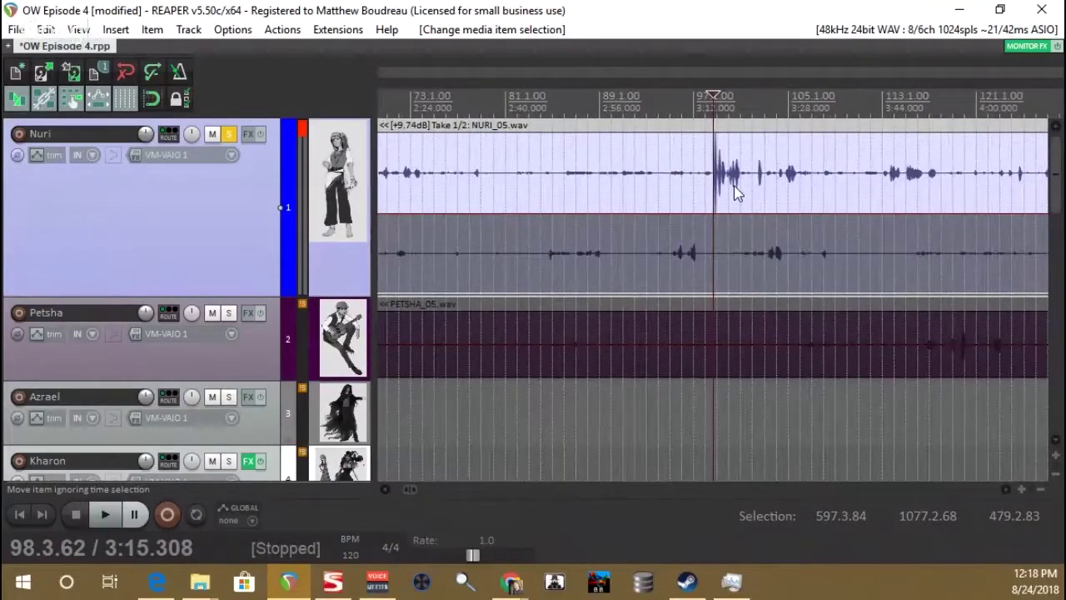
pyautogui.press('s')
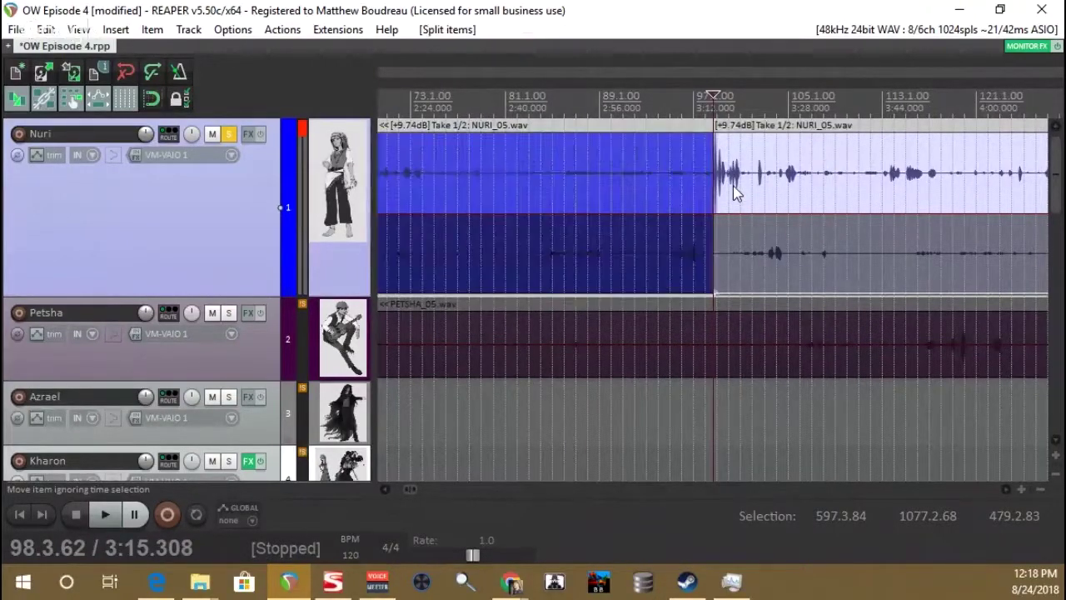
pyautogui.click(551, 187)
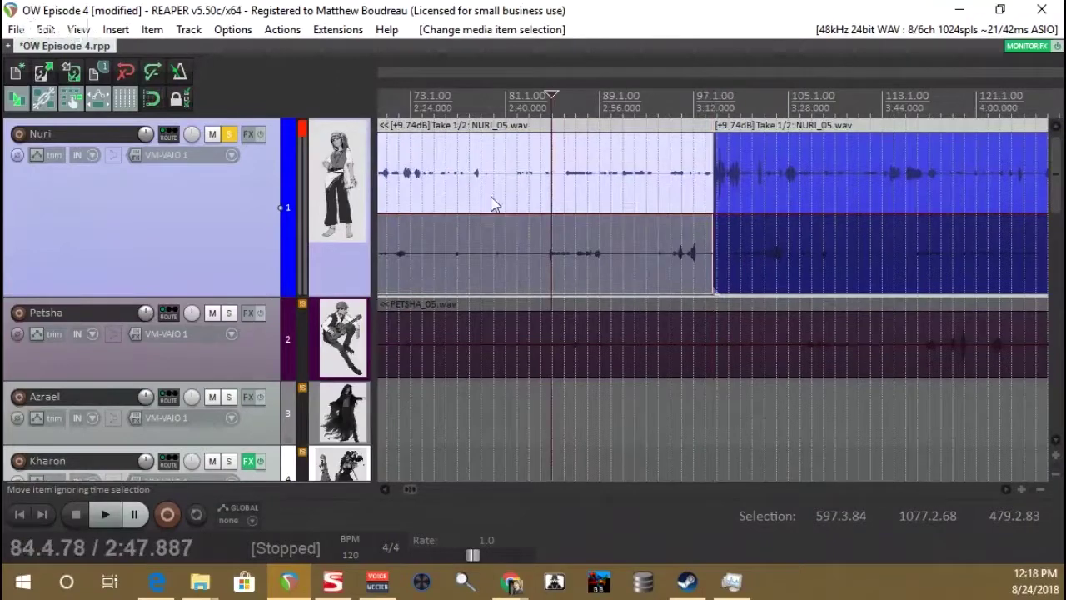
# Step: Normalize take one of the left Nuri item via Item properties, raising +9.74dB to +13.9dB
pyautogui.scroll(-2, 511, 198)
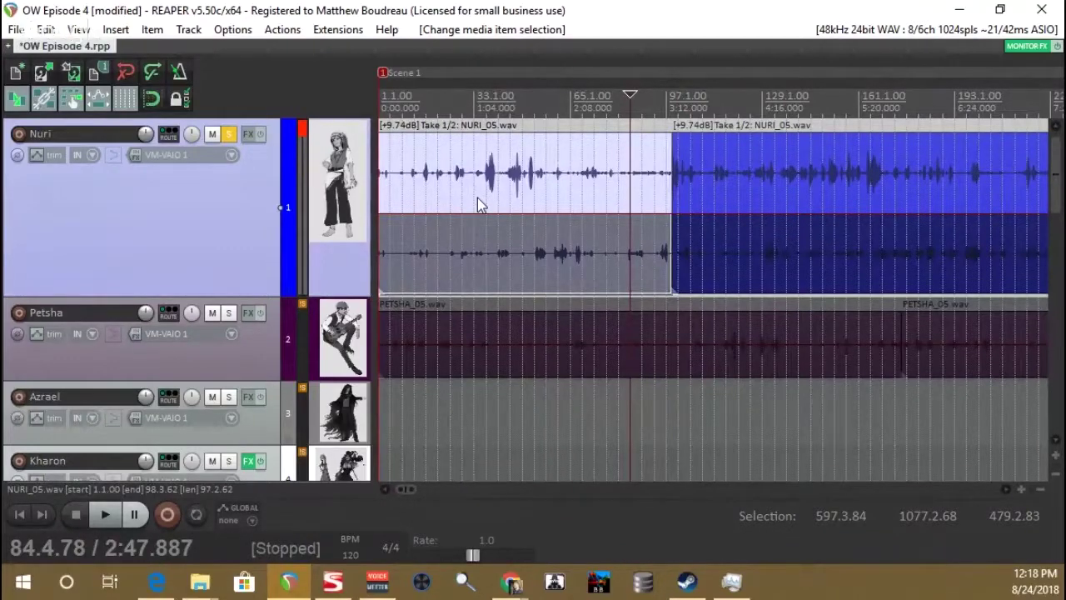
pyautogui.click(519, 191)
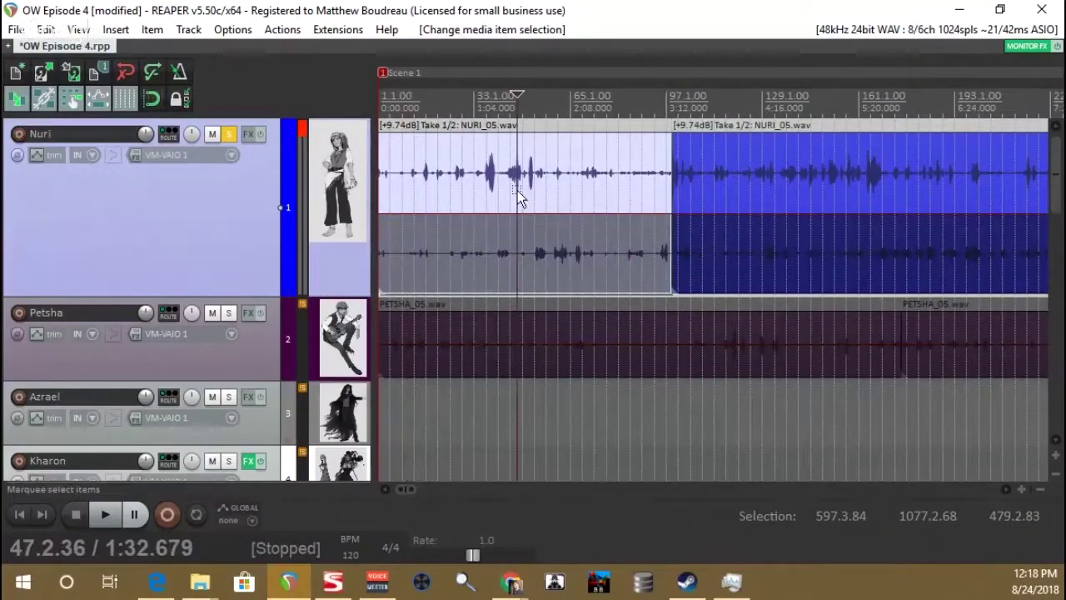
pyautogui.rightClick(519, 191)
pyautogui.press('Escape')
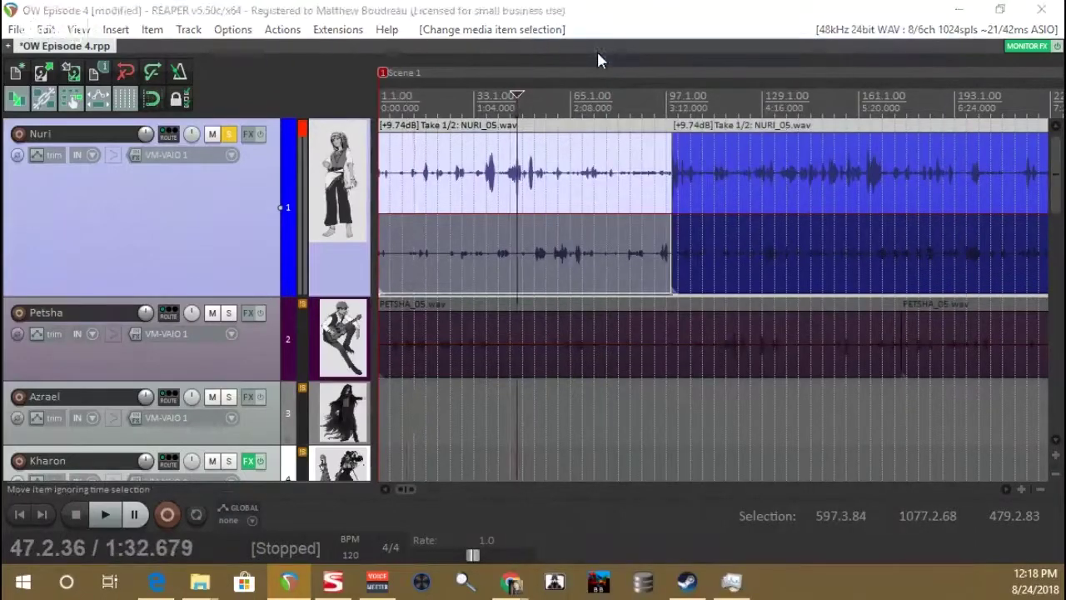
pyautogui.press('F2')
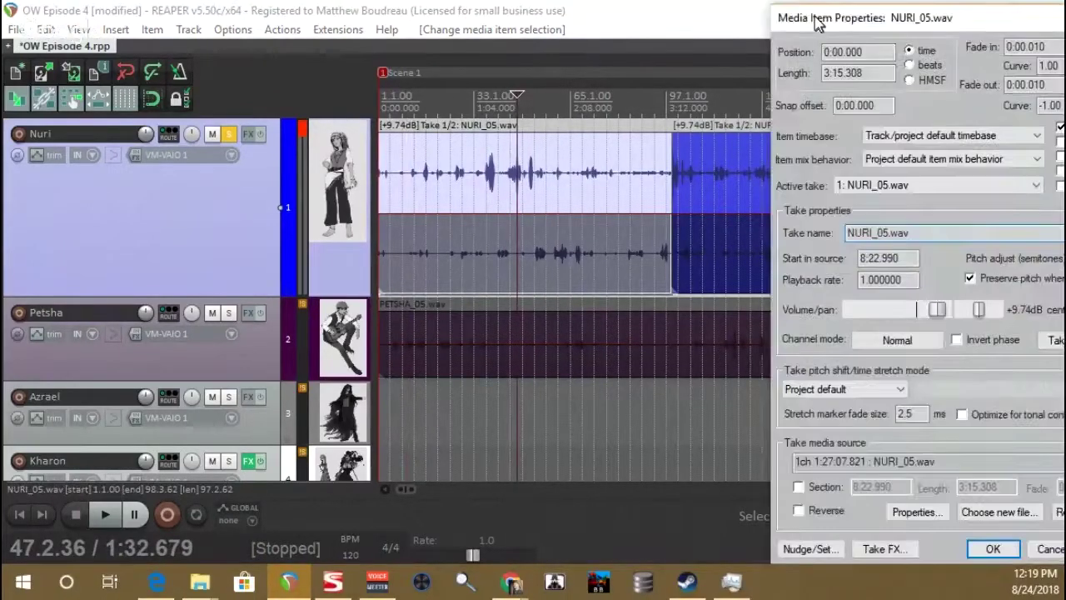
pyautogui.moveTo(825, 11); pyautogui.dragTo(432, 21)
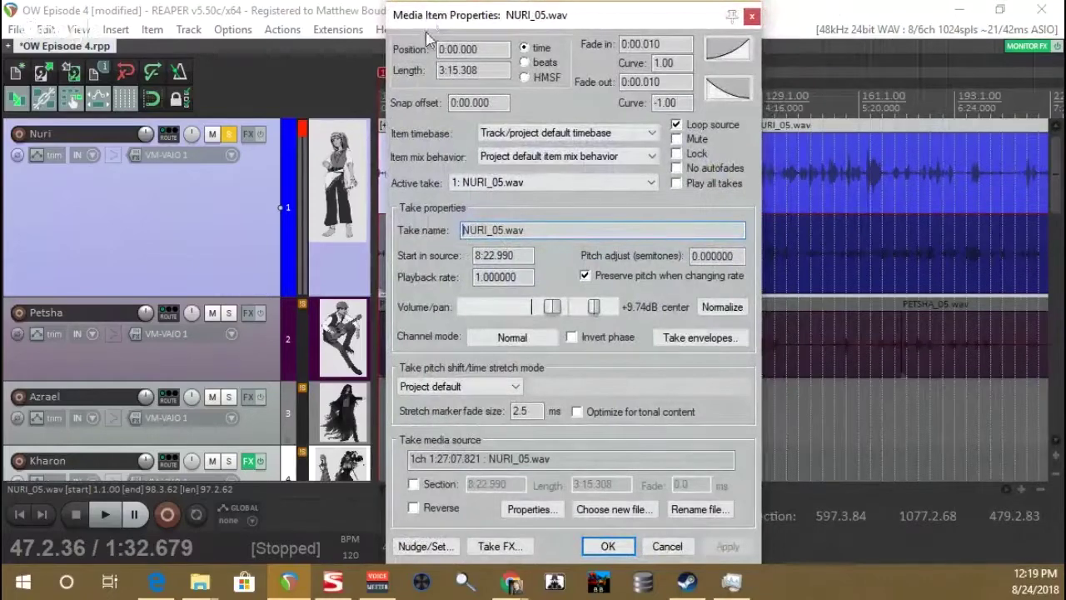
pyautogui.click(721, 306)
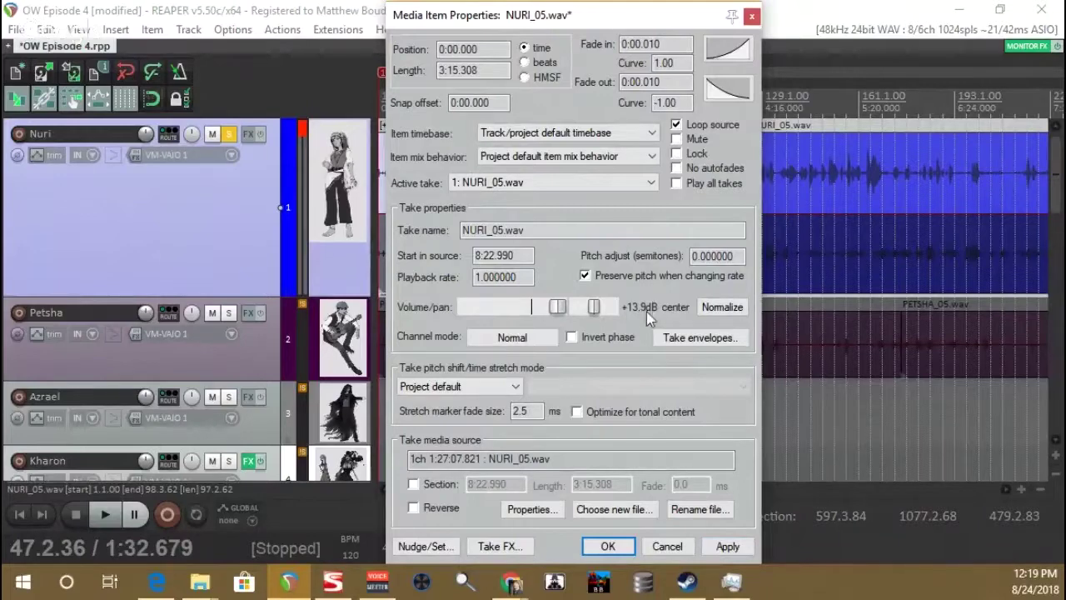
pyautogui.click(727, 550)
pyautogui.click(727, 548)
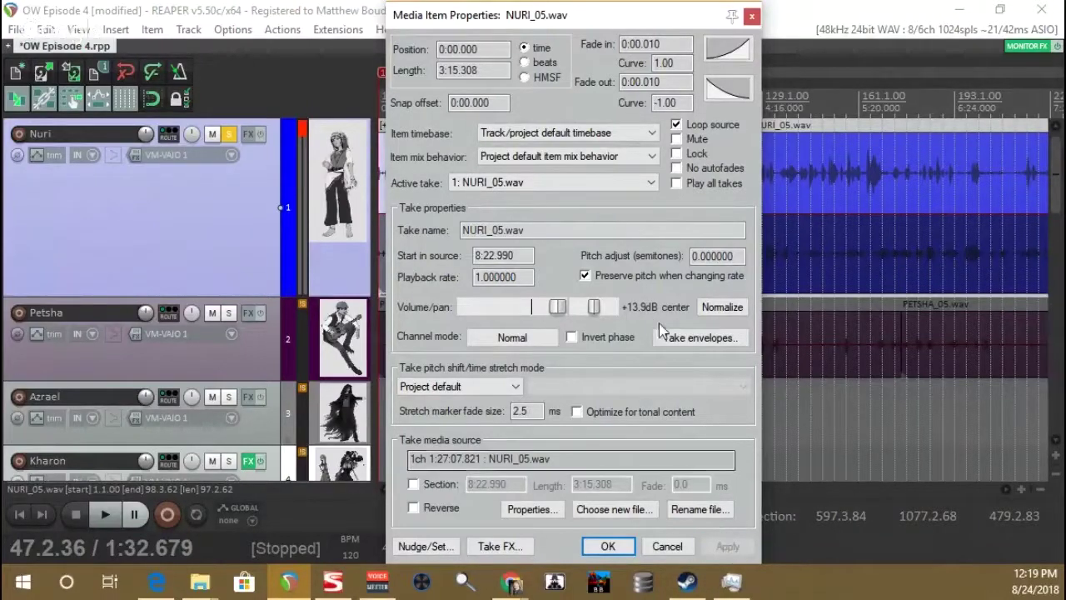
pyautogui.moveTo(594, 17); pyautogui.dragTo(839, 24)
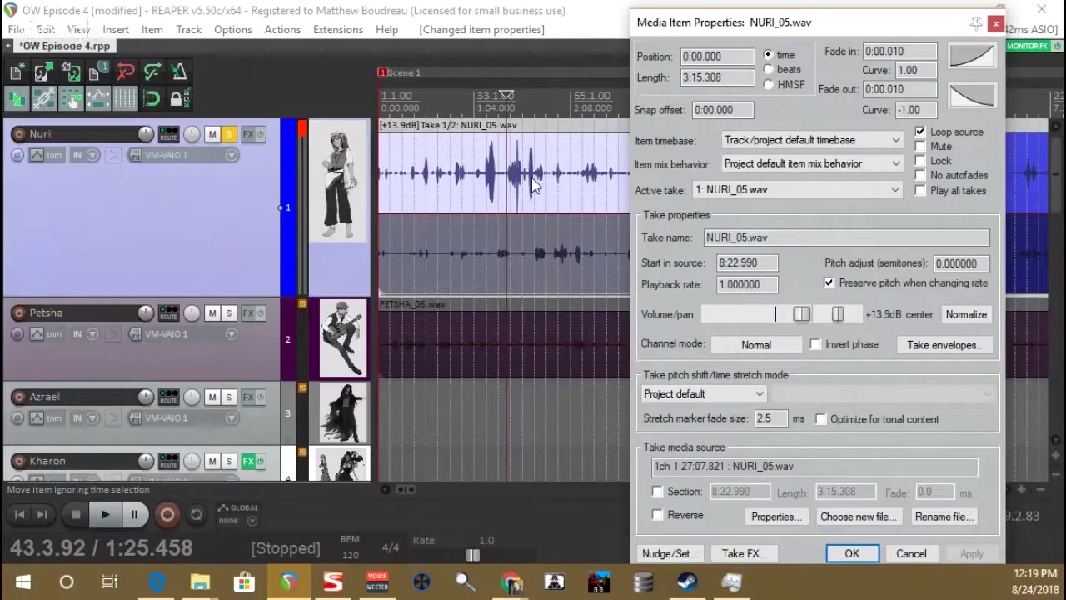
pyautogui.click(908, 555)
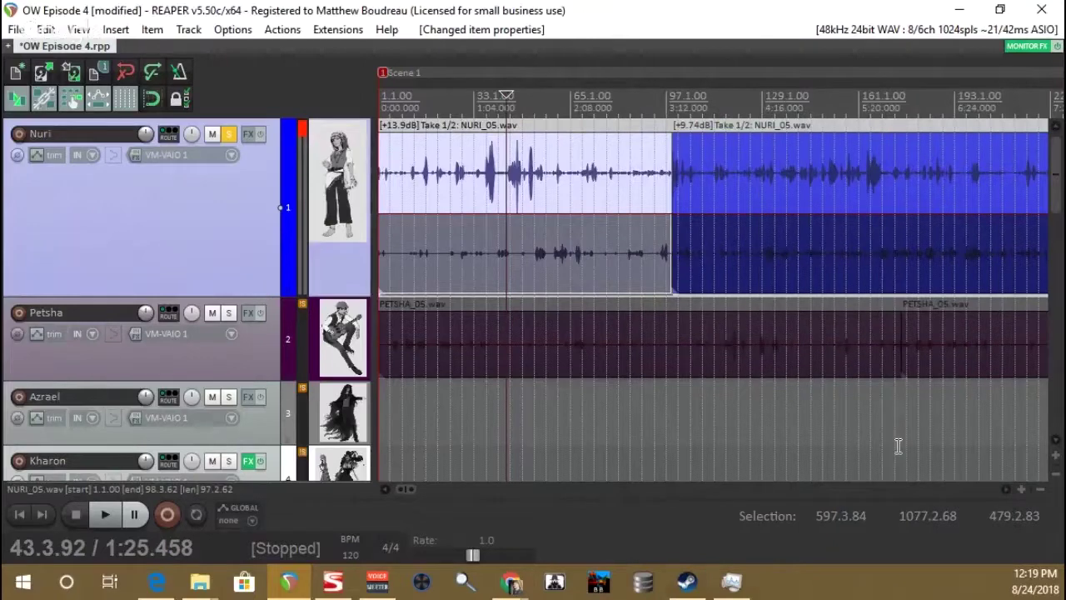
# Step: Activate Take 2 on the left Nuri item and normalize it with Ctrl+Shift+N
pyautogui.click(409, 271)
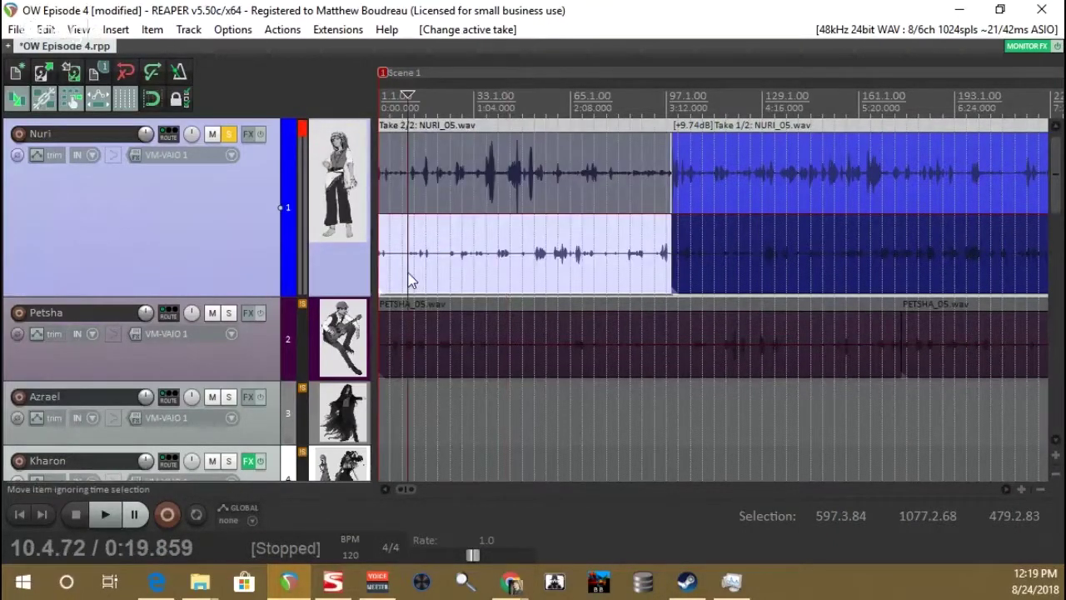
pyautogui.click(419, 199)
pyautogui.click(418, 259)
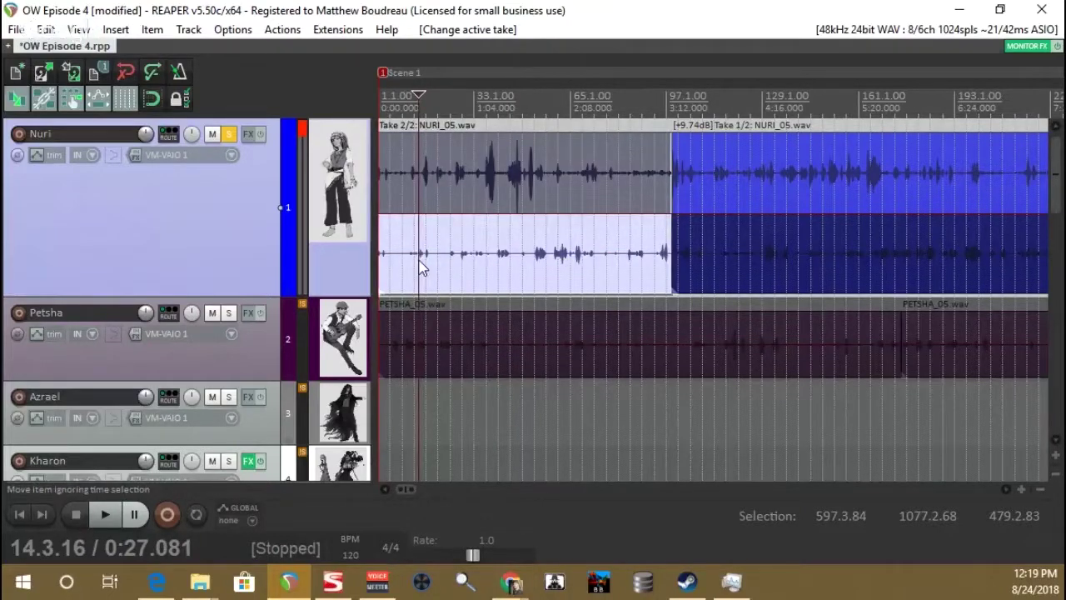
pyautogui.hotkey('ctrl', 'shift', 'n')
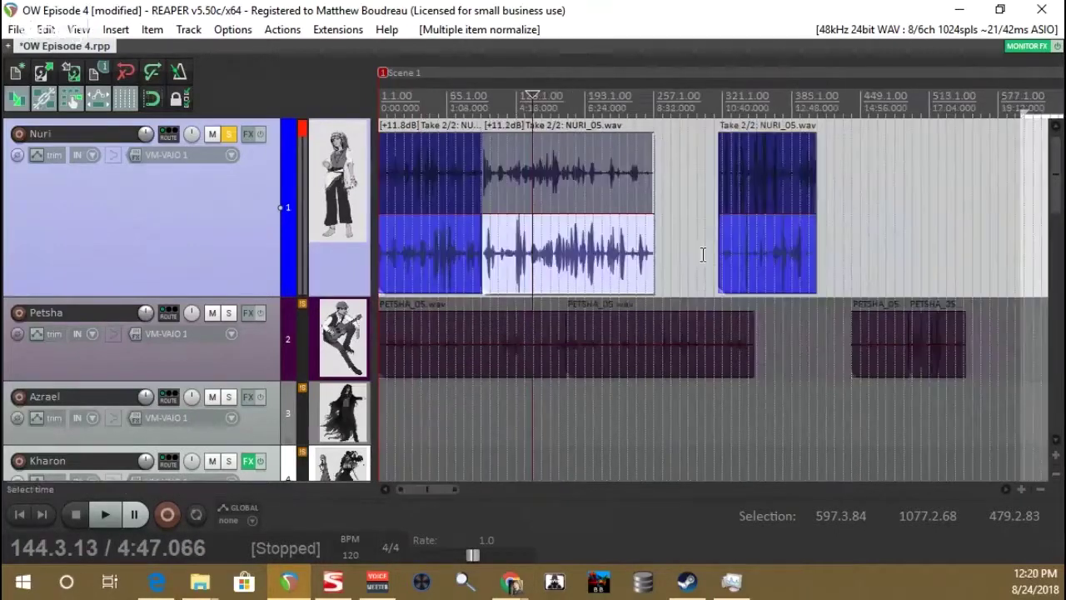
# Step: Activate Take 2 on the later Nuri item, normalize it, and clear the selection
pyautogui.click(744, 203)
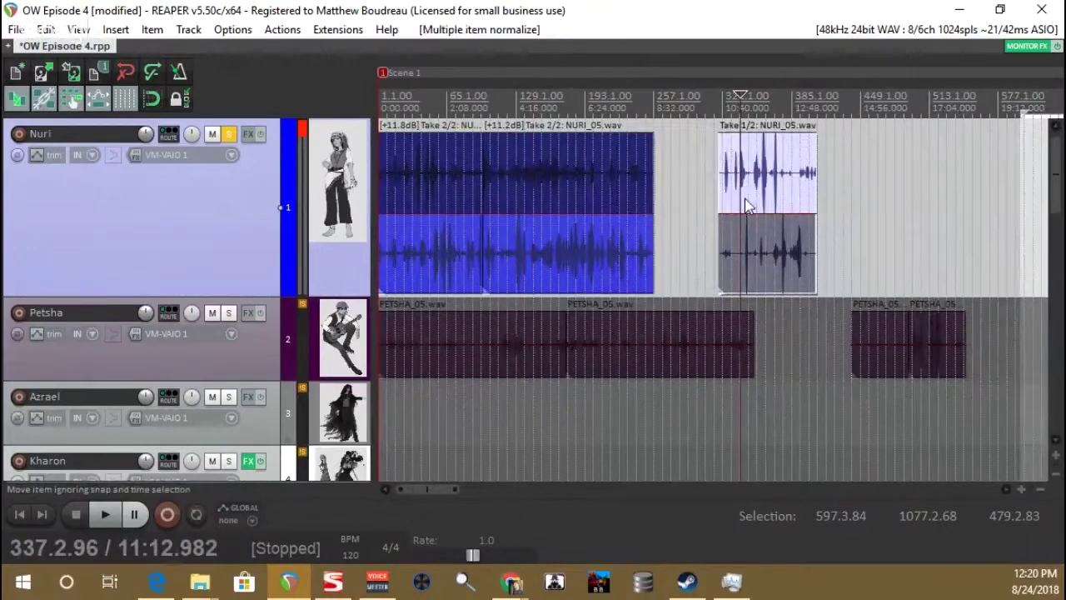
pyautogui.click(740, 269)
pyautogui.hotkey('ctrl', 'shift', 'n')
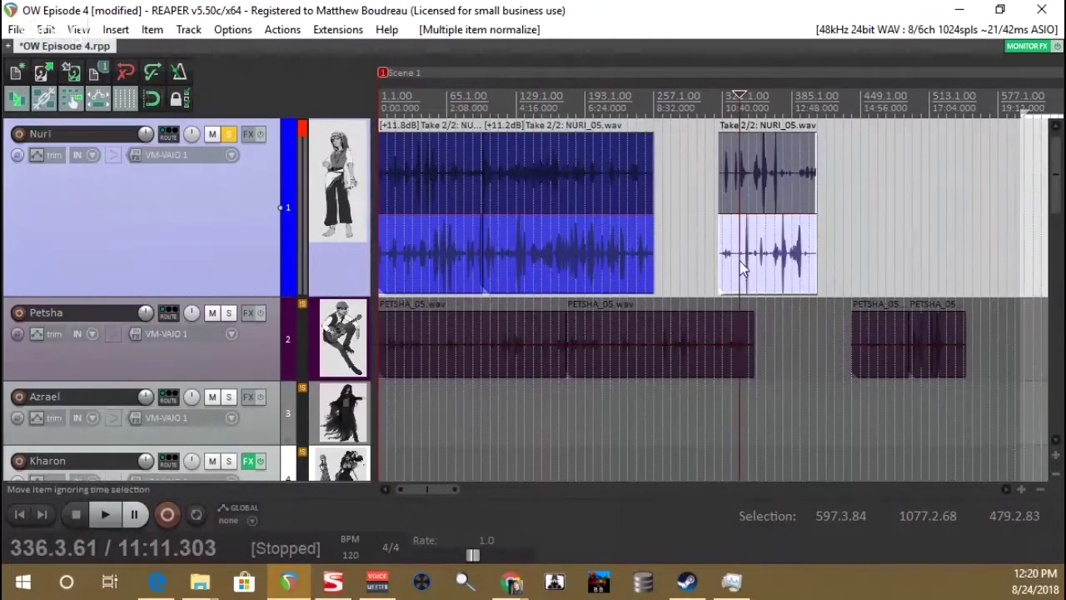
pyautogui.scroll(3, 739, 261)
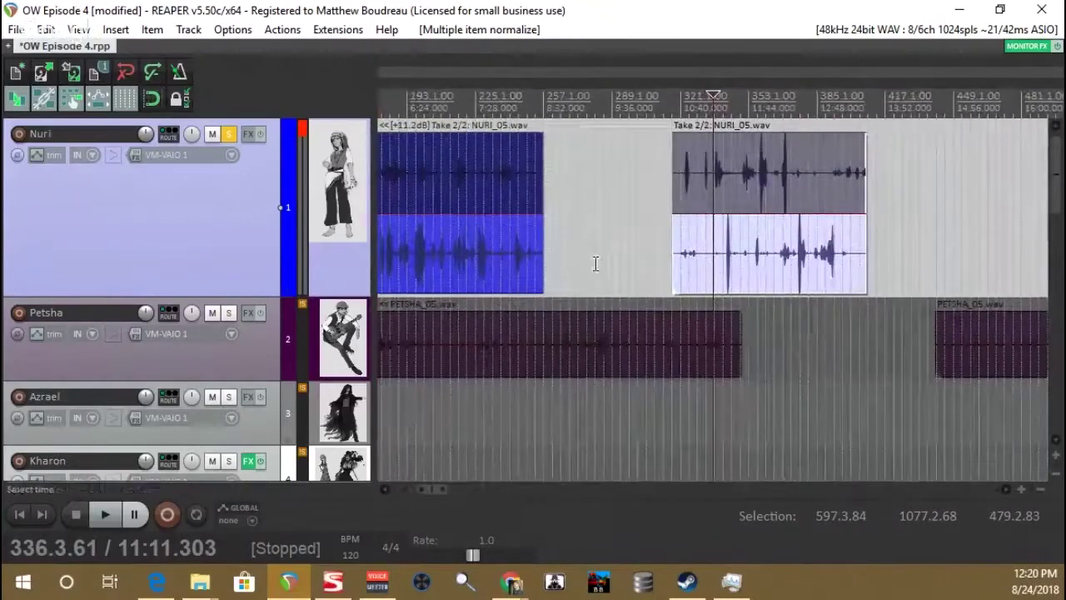
pyautogui.scroll(-4, 571, 266)
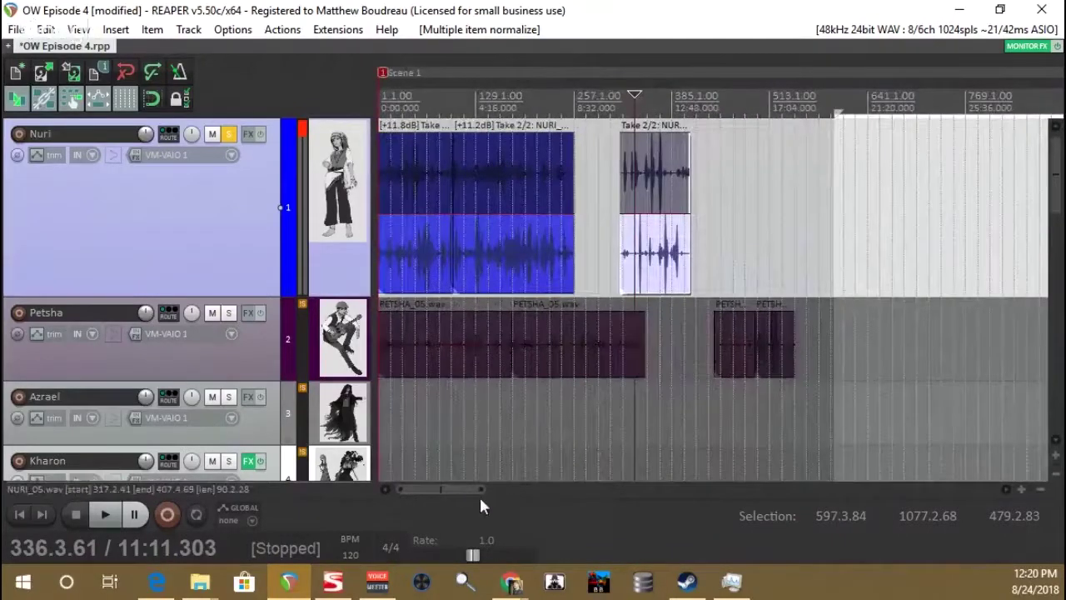
pyautogui.click(393, 423)
pyautogui.scroll(8, 402, 398)
pyautogui.scroll(5, 410, 399)
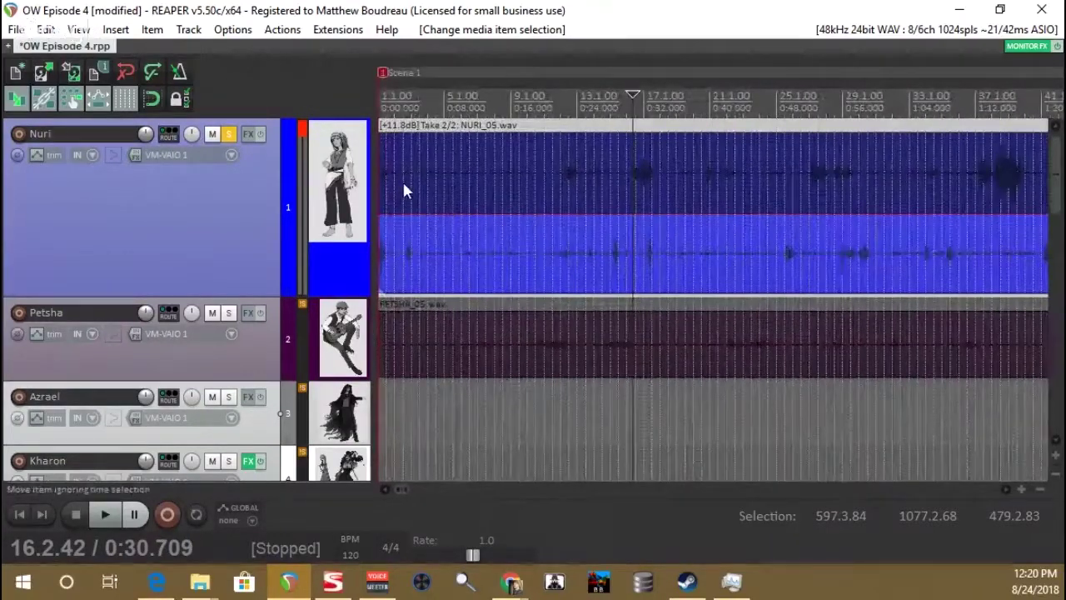
# Step: Audition Nuri's item from its start on Take 1, then on Take 2
pyautogui.click(392, 188)
pyautogui.scroll(6, 395, 207)
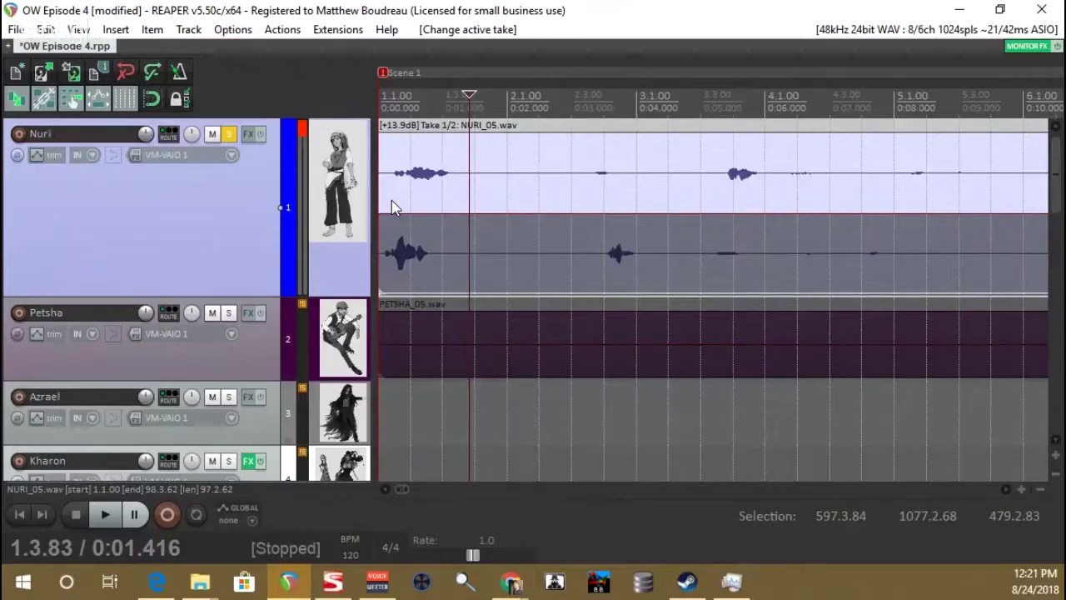
pyautogui.click(393, 156)
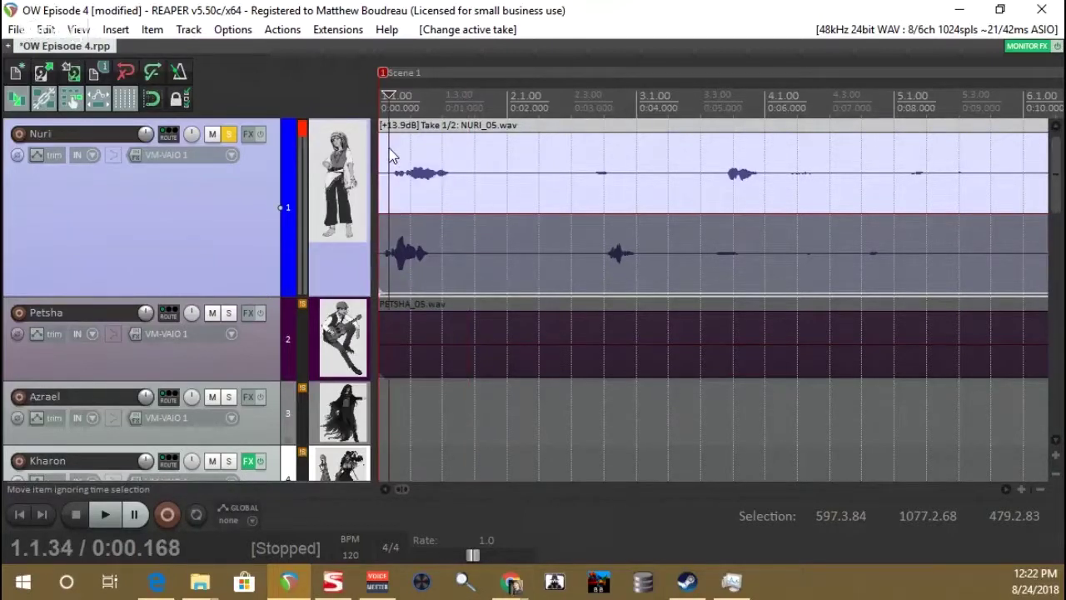
pyautogui.press('space')
pyautogui.press('space')
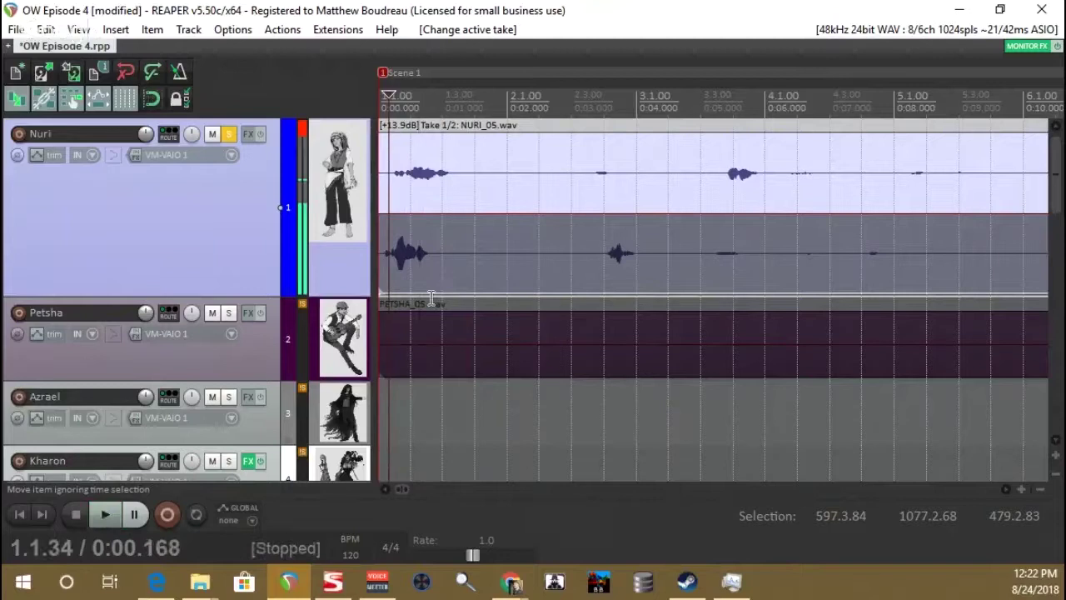
pyautogui.click(417, 248)
pyautogui.press('space')
pyautogui.press('space')
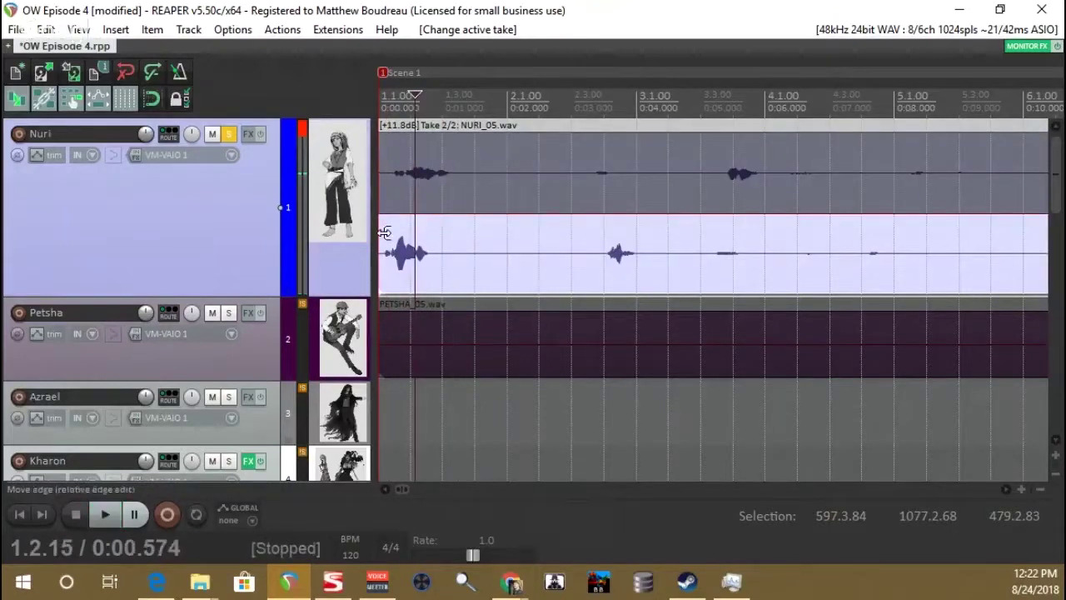
pyautogui.click(382, 235)
pyautogui.press('space')
pyautogui.press('space')
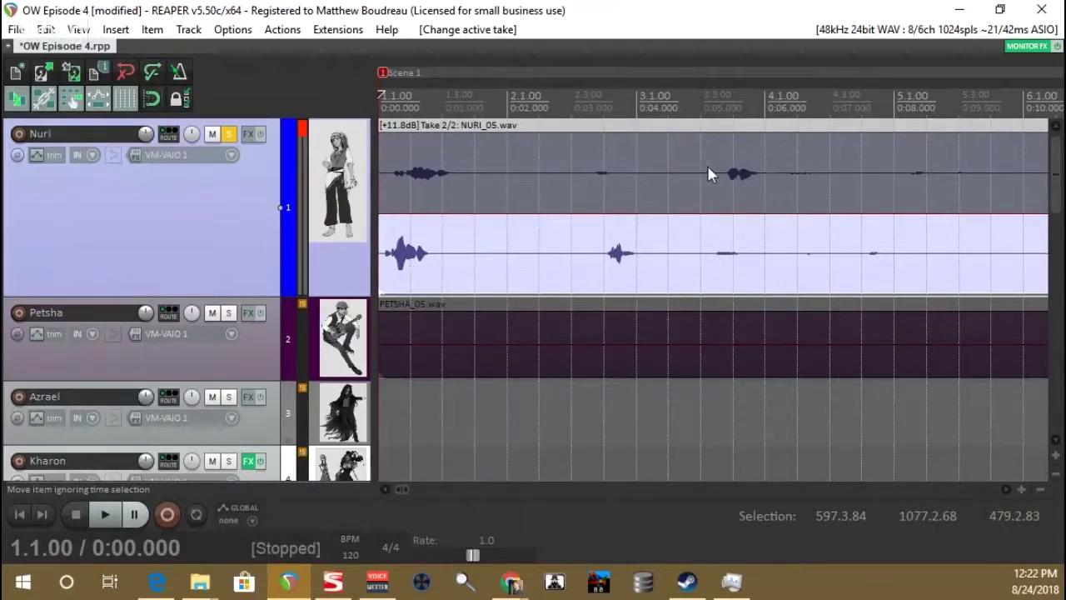
# Step: Slip Take 2's audio slightly later to match Take 1, then reactivate Take 1
pyautogui.press('alt')
pyautogui.click(403, 253)
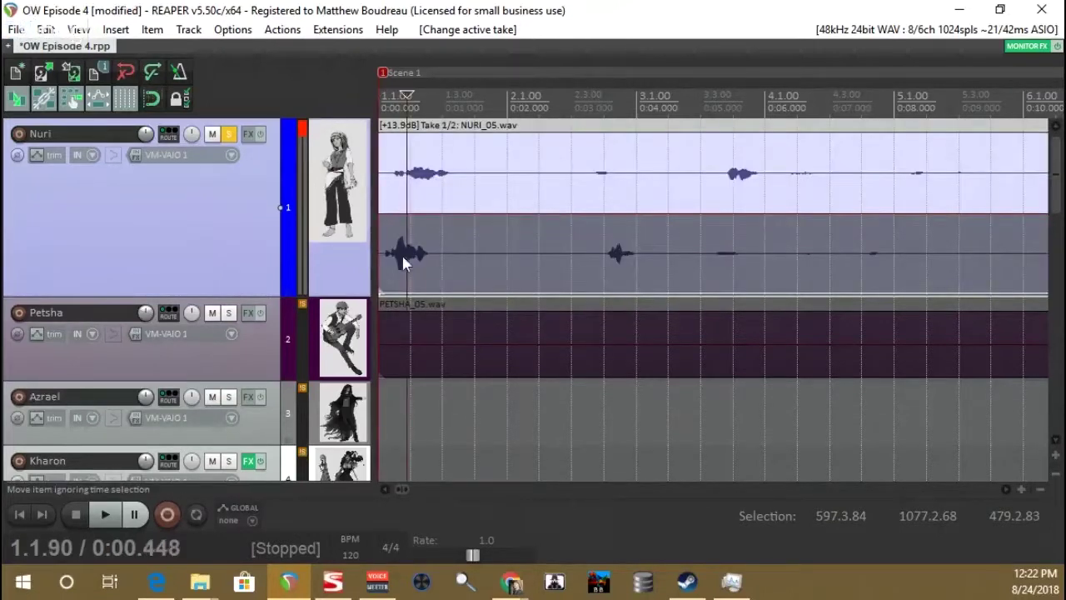
pyautogui.click(403, 280)
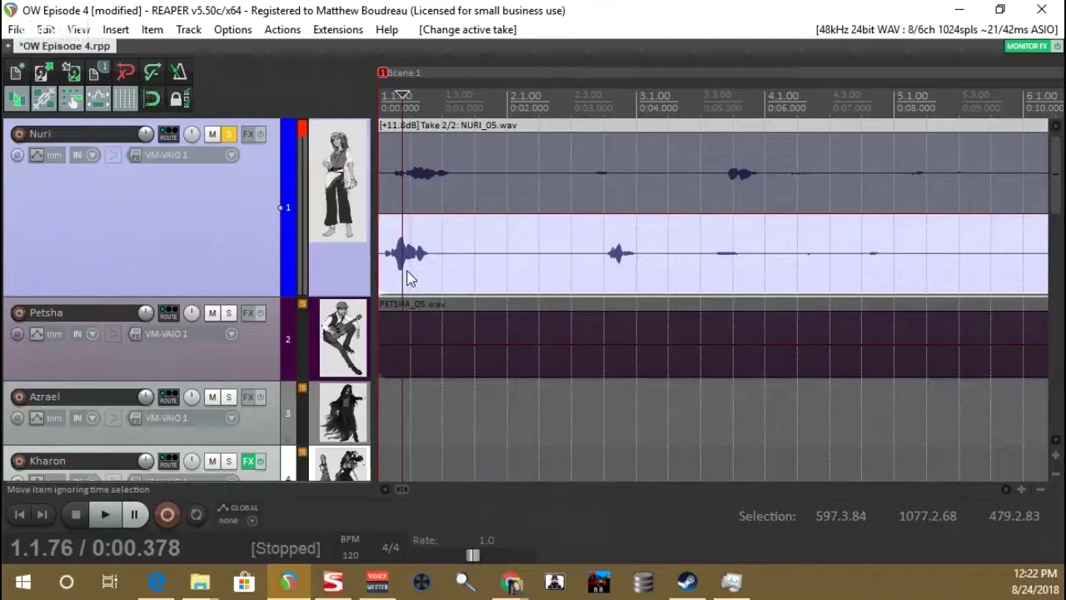
pyautogui.moveTo(408, 278); pyautogui.dragTo(420, 269)
pyautogui.click(408, 259)
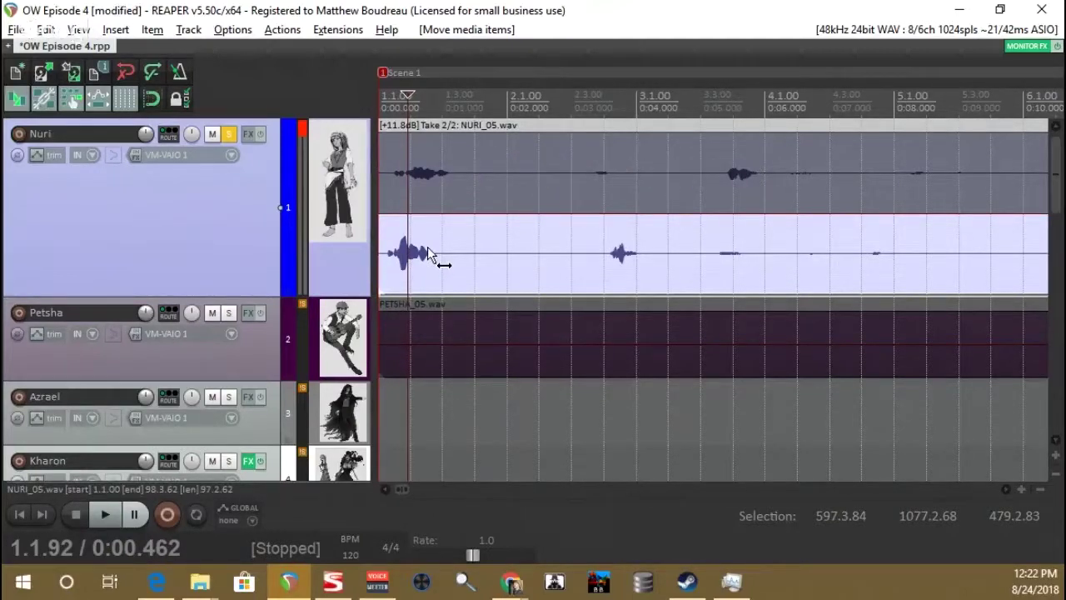
pyautogui.moveTo(420, 265)
pyautogui.mouseDown()
pyautogui.moveTo(468, 267)
pyautogui.moveTo(442, 277)
pyautogui.moveTo(437, 268)
pyautogui.mouseUp()
pyautogui.press('space')
pyautogui.press('space')
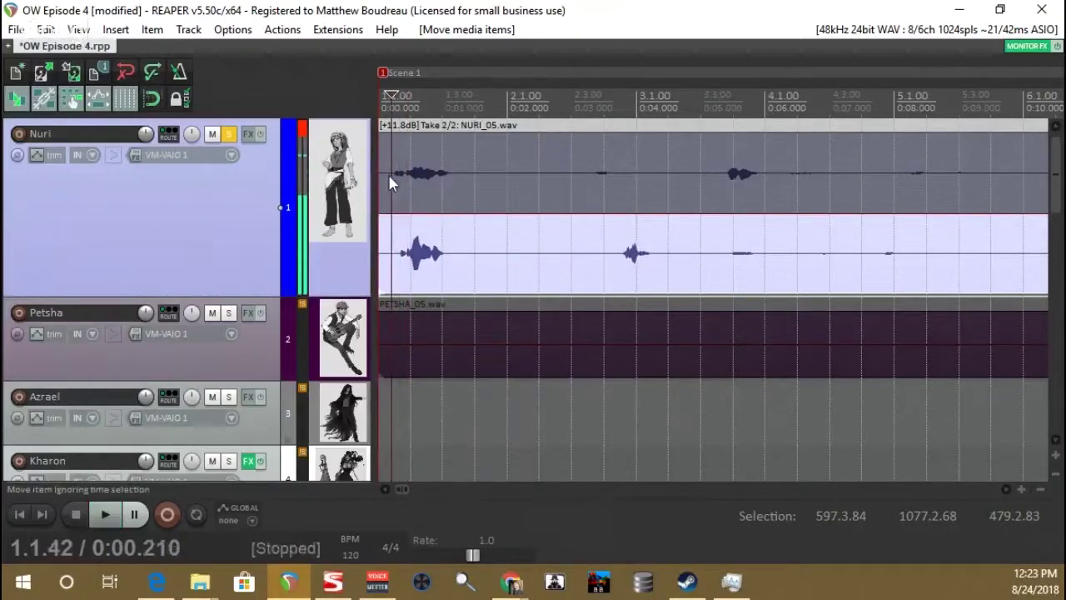
pyautogui.click(391, 180)
pyautogui.press('space')
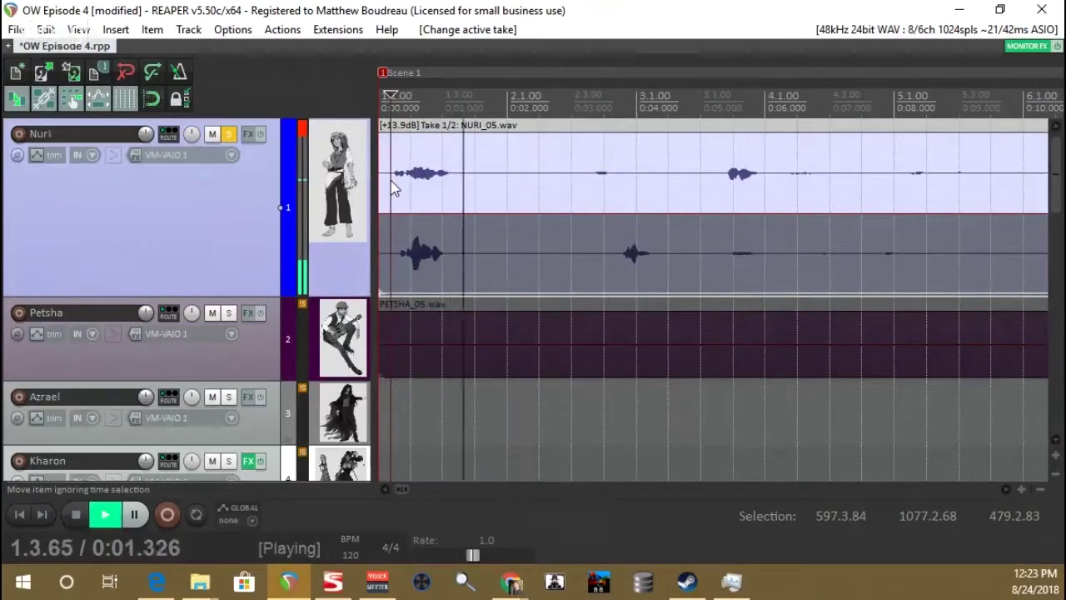
# Step: Split Nuri's item at about 0:01.498 and select the short left piece
pyautogui.press('space')
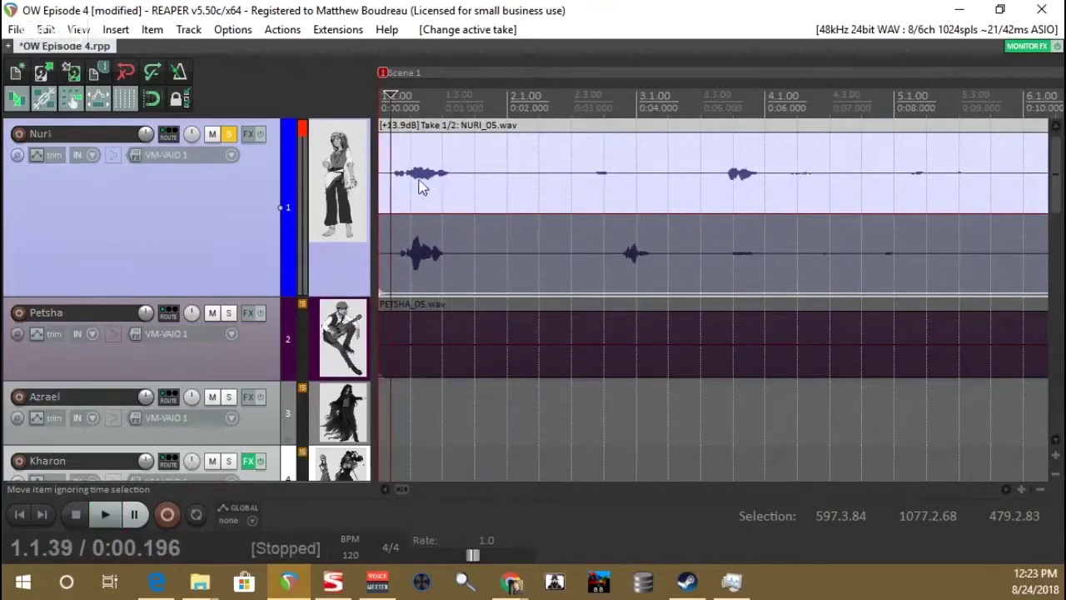
pyautogui.click(477, 203)
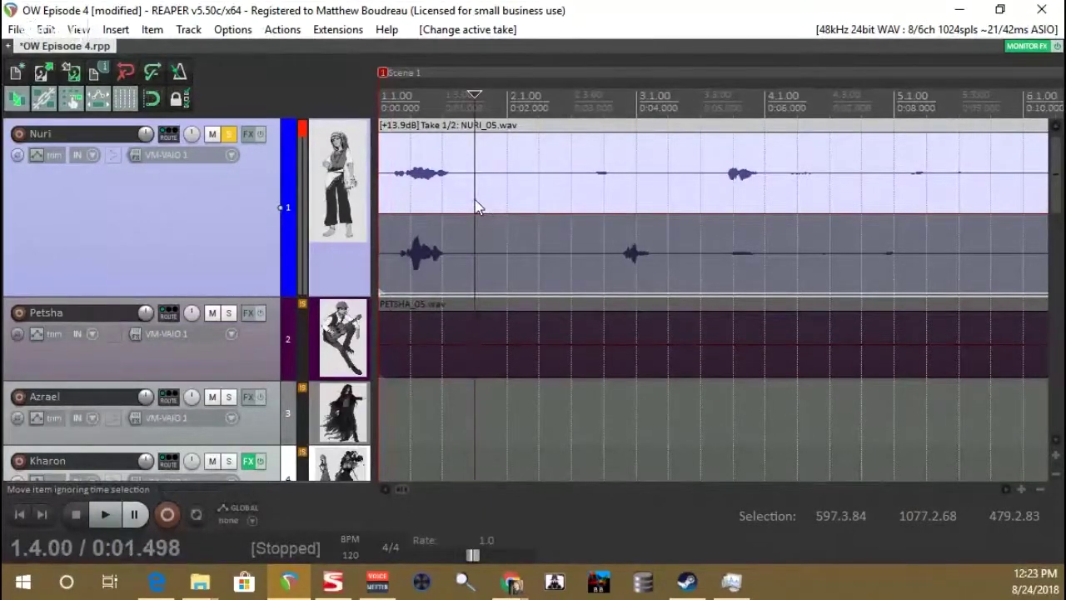
pyautogui.press('s')
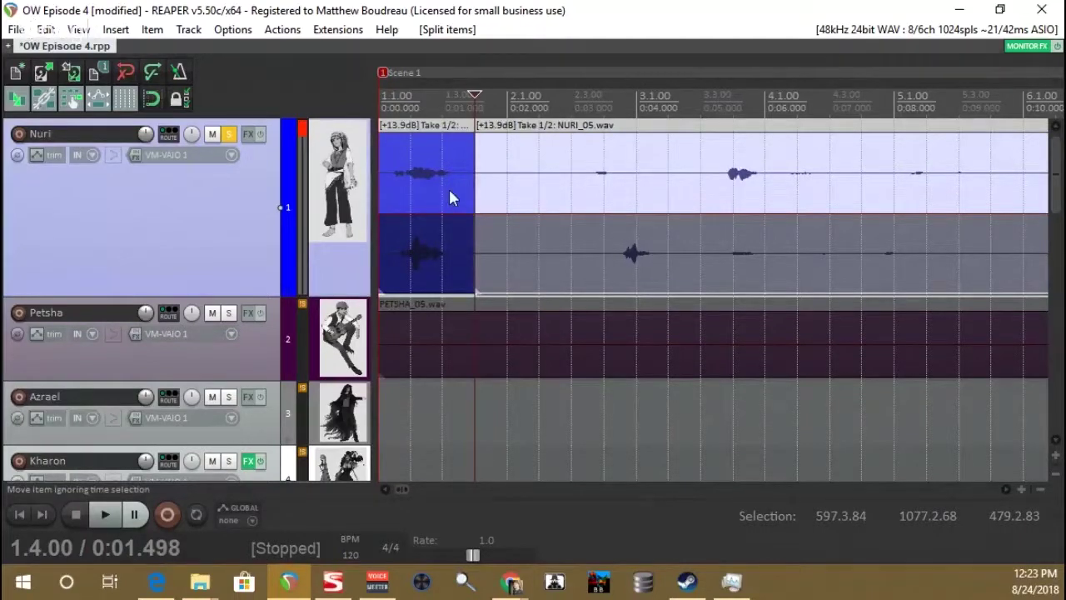
pyautogui.click(403, 200)
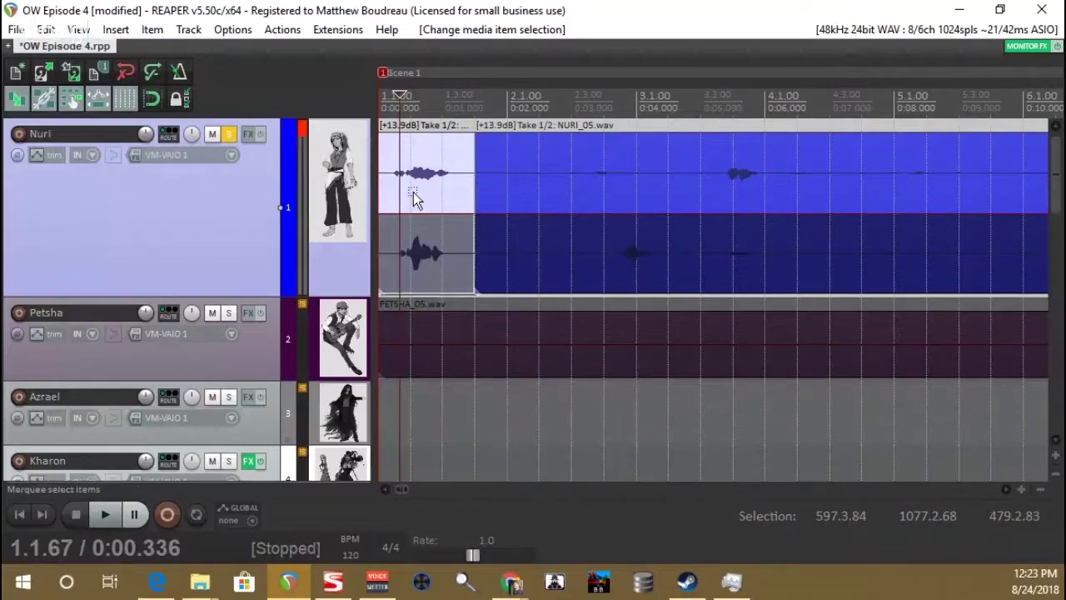
# Step: Lock the left piece to its active take via Take > Lock to active take, then audition it
pyautogui.rightClick(414, 200)
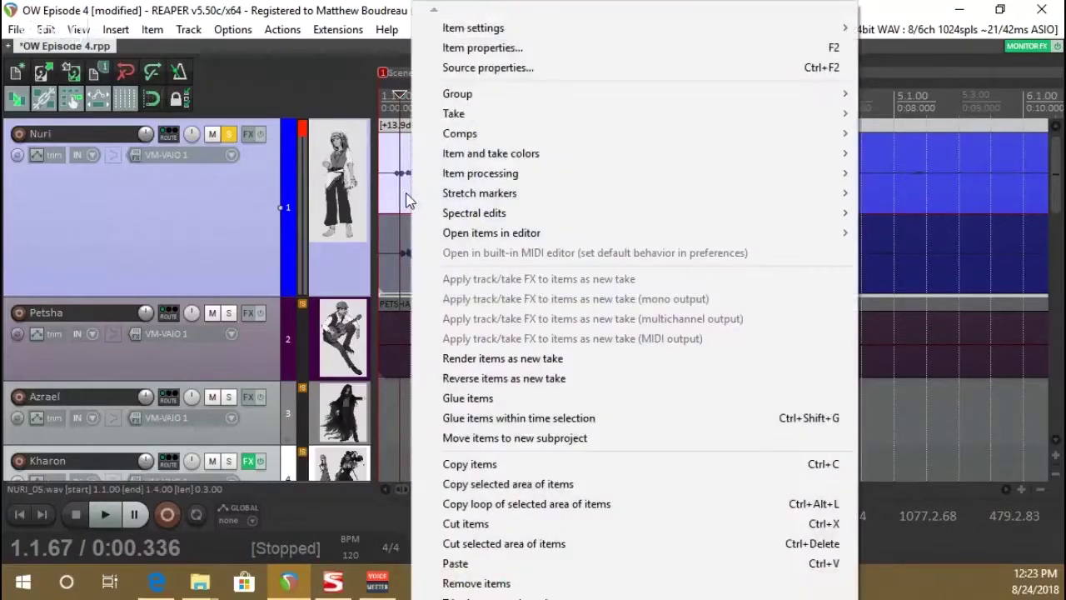
pyautogui.moveTo(456, 120)
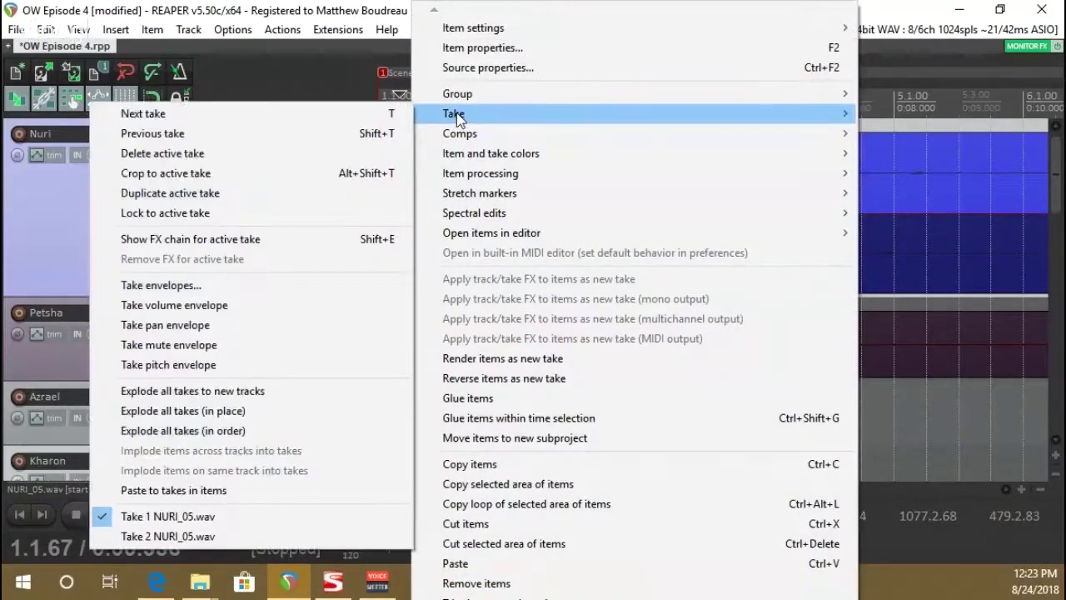
pyautogui.click(198, 214)
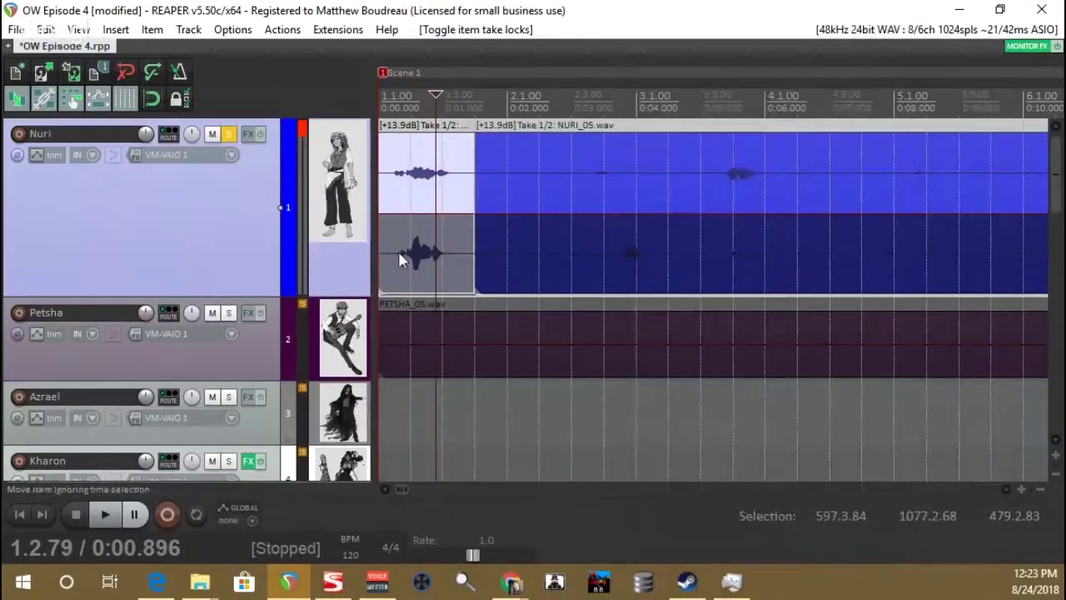
pyautogui.click(396, 261)
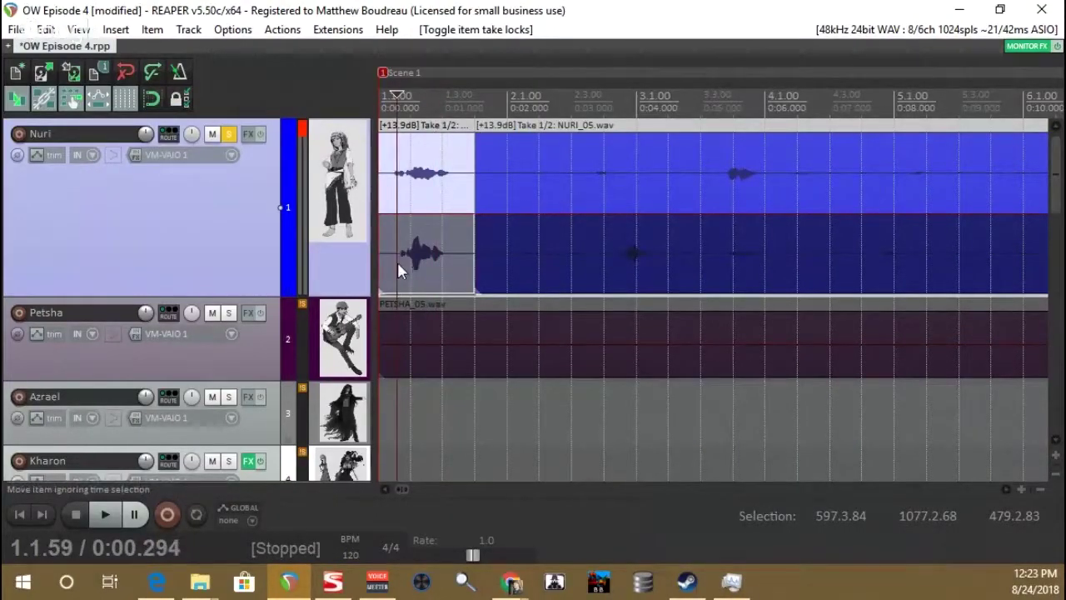
pyautogui.click(398, 264)
pyautogui.click(389, 260)
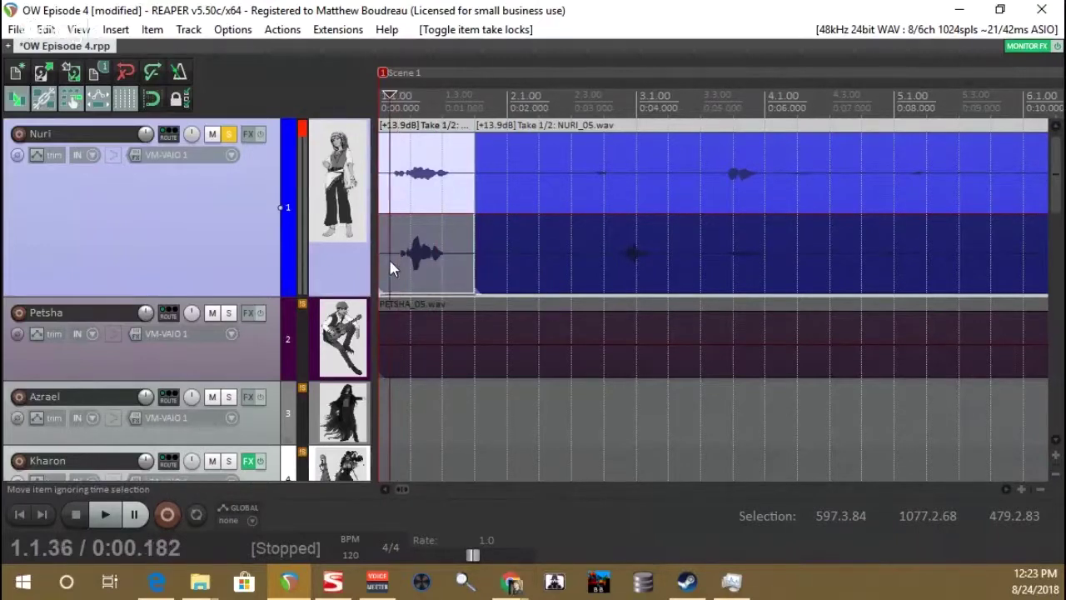
pyautogui.press('space')
pyautogui.press('space')
# Step: Audition the right piece of Nuri's item on Take 1, then on Take 2
pyautogui.click(527, 233)
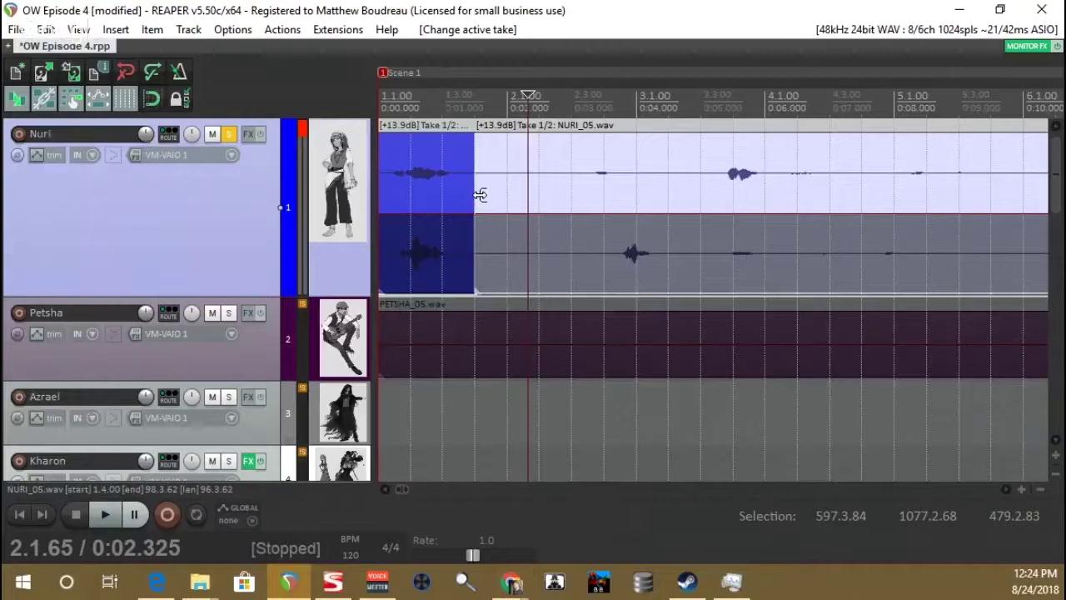
pyautogui.press('space')
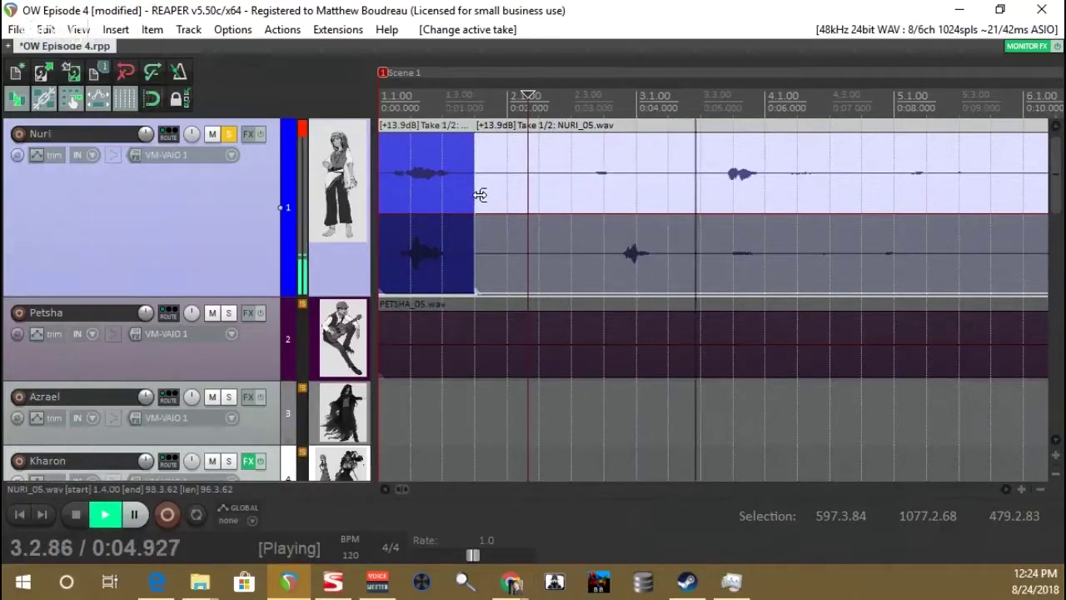
pyautogui.press('space')
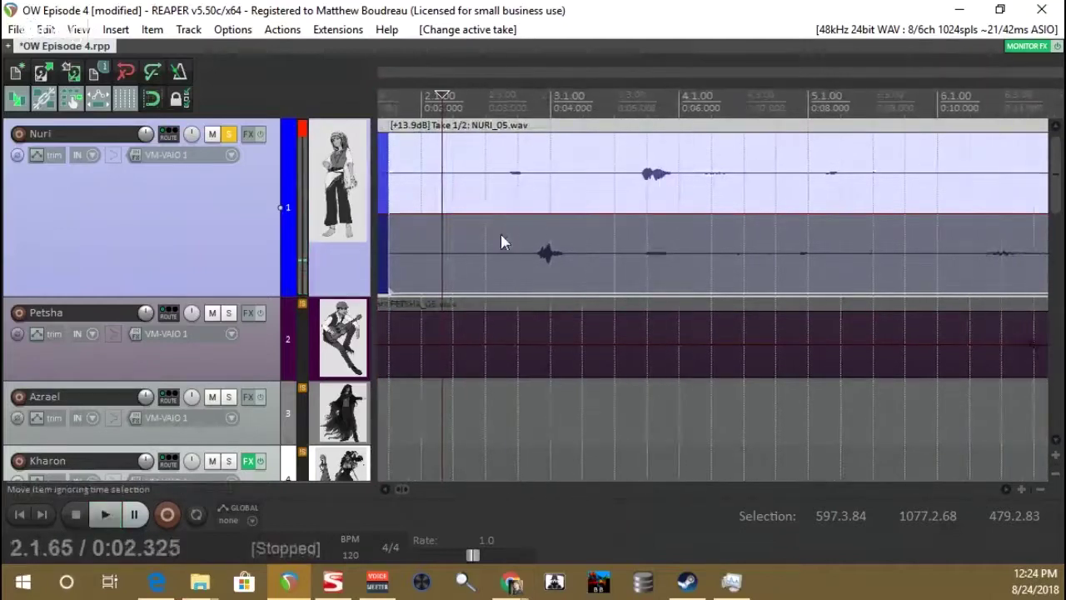
pyautogui.click(503, 240)
pyautogui.press('space')
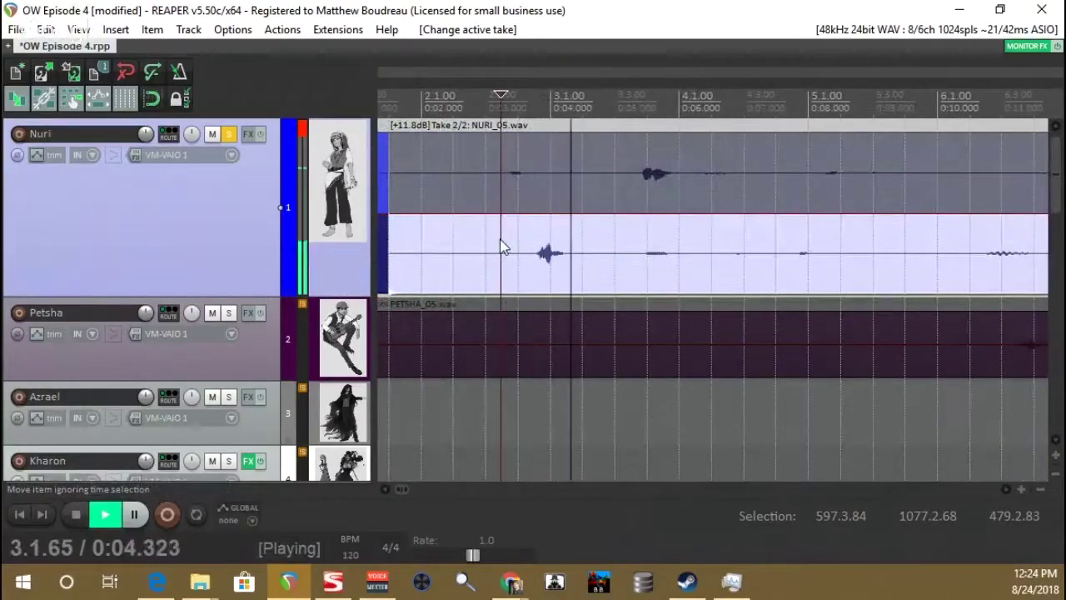
pyautogui.press('space')
# Step: Slip Take 2 to a 785.2.58 start offset, then make Take 1 active again
pyautogui.moveTo(546, 260); pyautogui.dragTo(654, 265)
pyautogui.press('space')
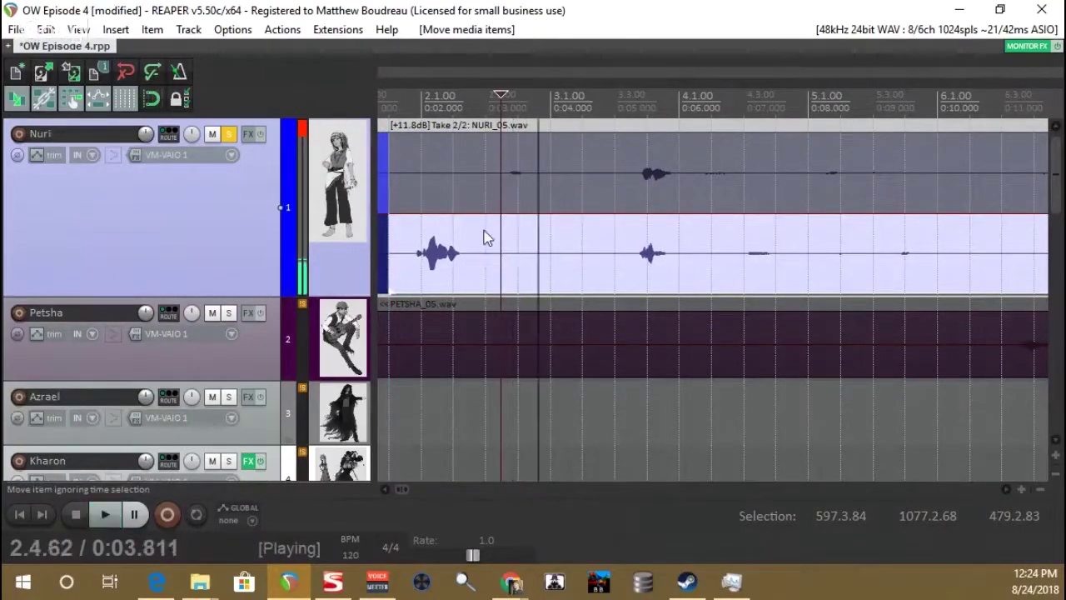
pyautogui.click(495, 185)
pyautogui.press('space')
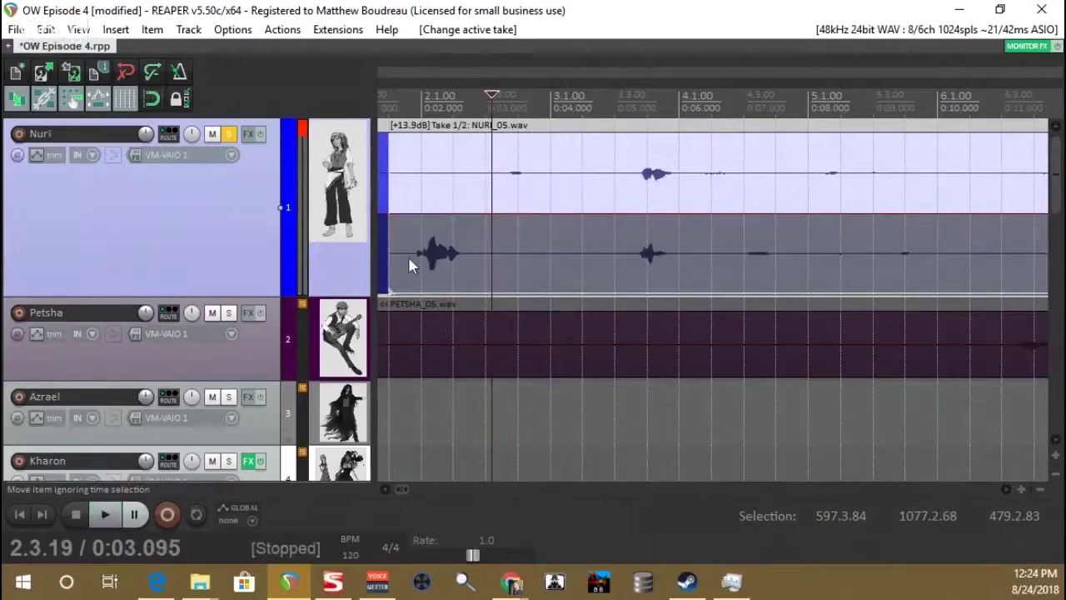